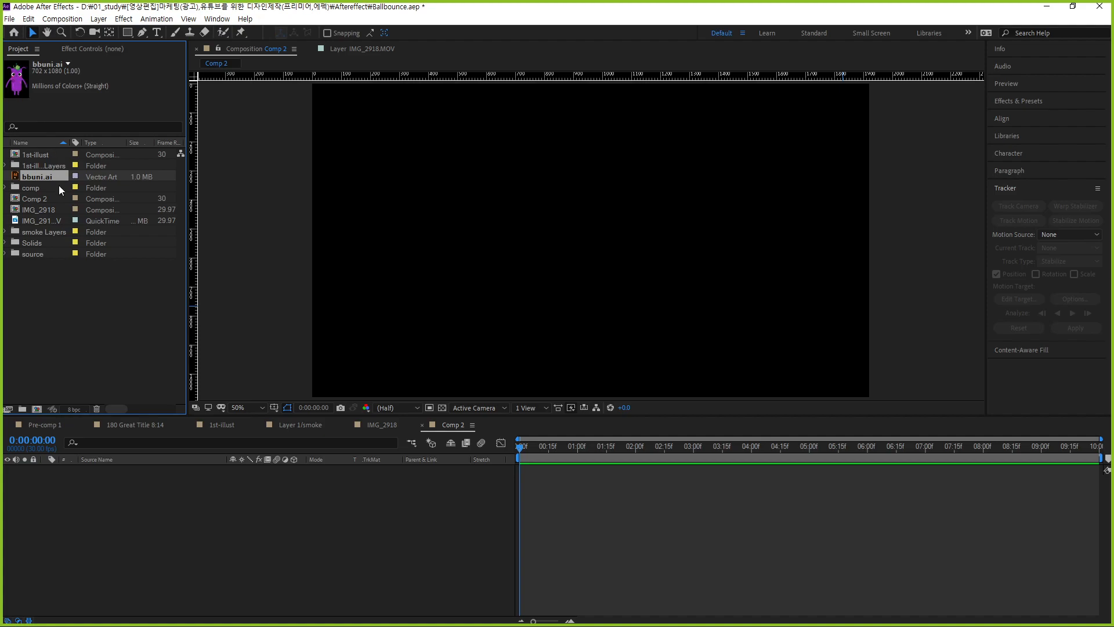
# Add bbuni.ai to the Comp 2 timeline and activate the Puppet Advanced Pin tool.
pyautogui.moveTo(151, 512); pyautogui.dragTo(155, 519)
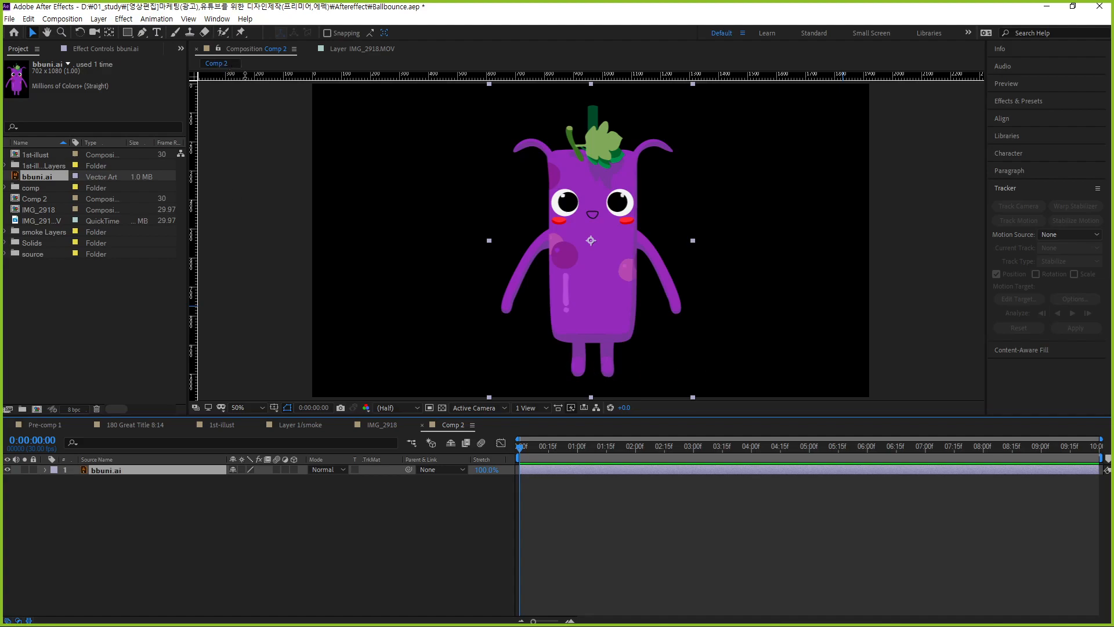
pyautogui.click(239, 32)
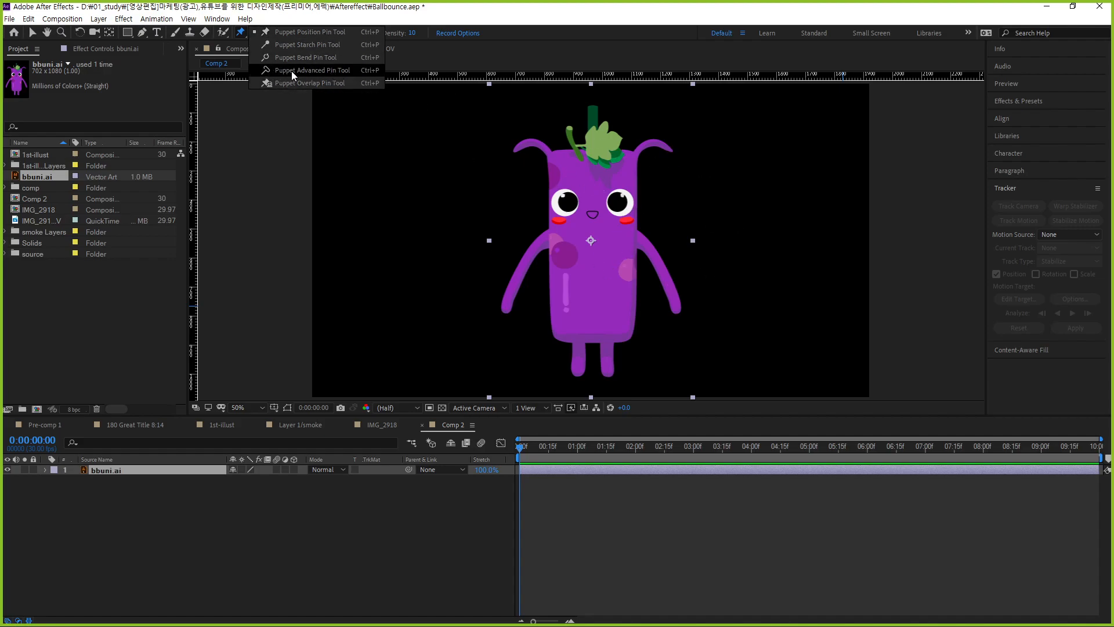
pyautogui.click(308, 69)
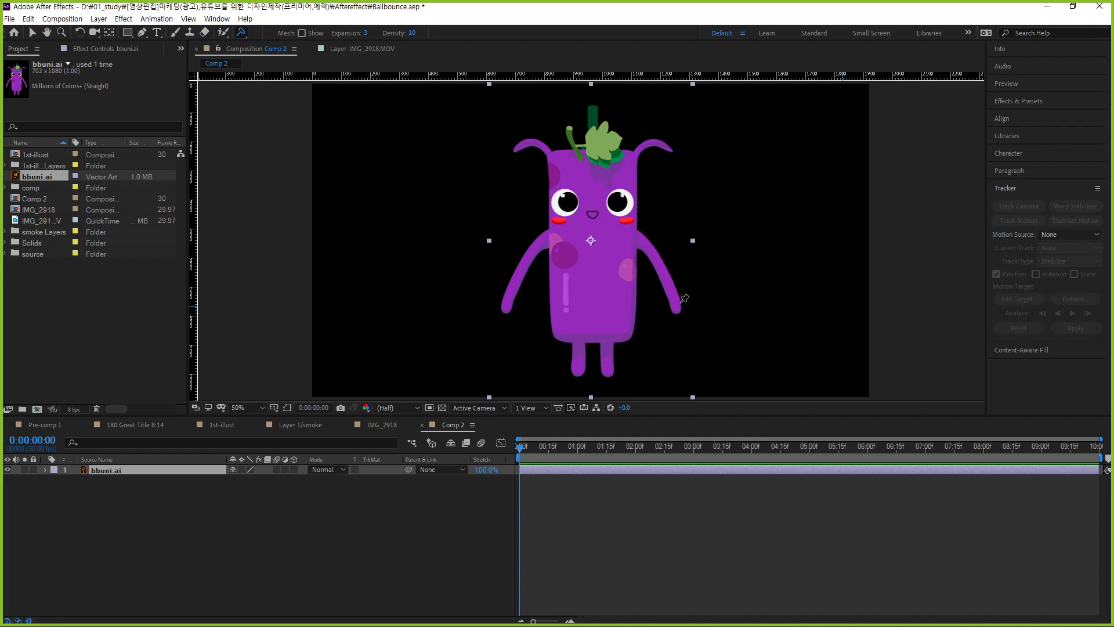
# Place three Advanced puppet pins on the right-hand arm, at the shoulder, elbow and hand.
pyautogui.click(631, 237)
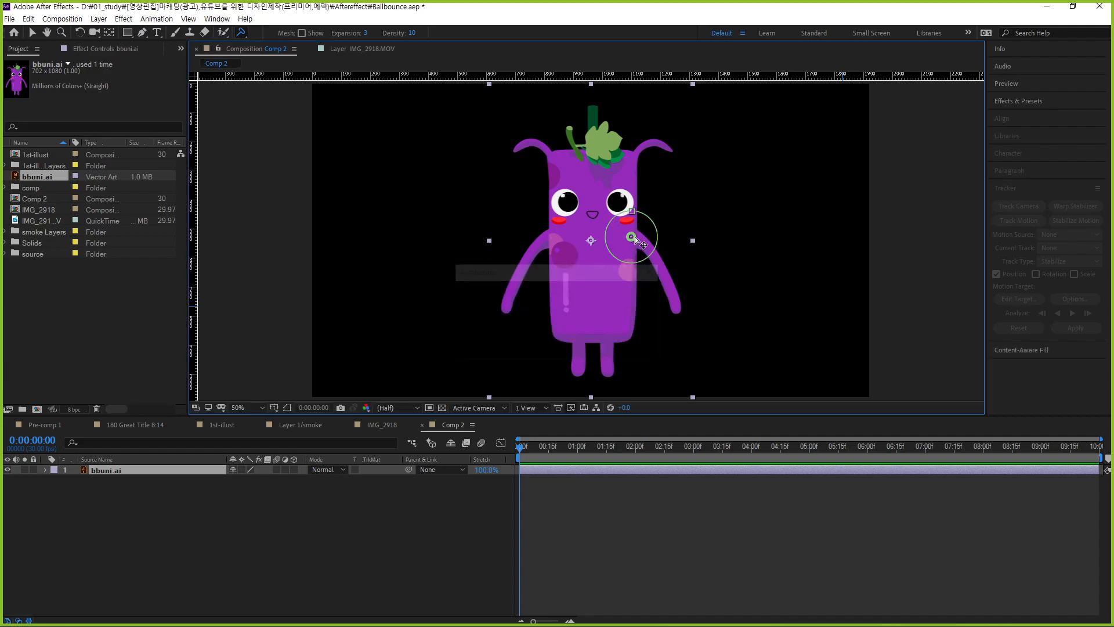
pyautogui.click(660, 266)
pyautogui.scroll(5, 667, 270)
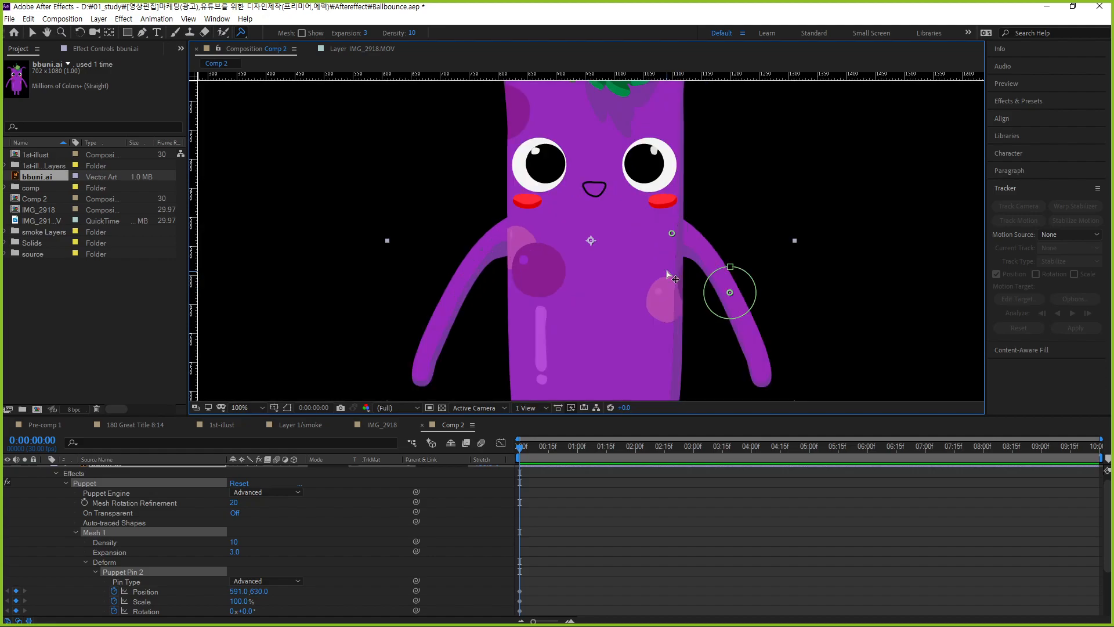
pyautogui.click(612, 312)
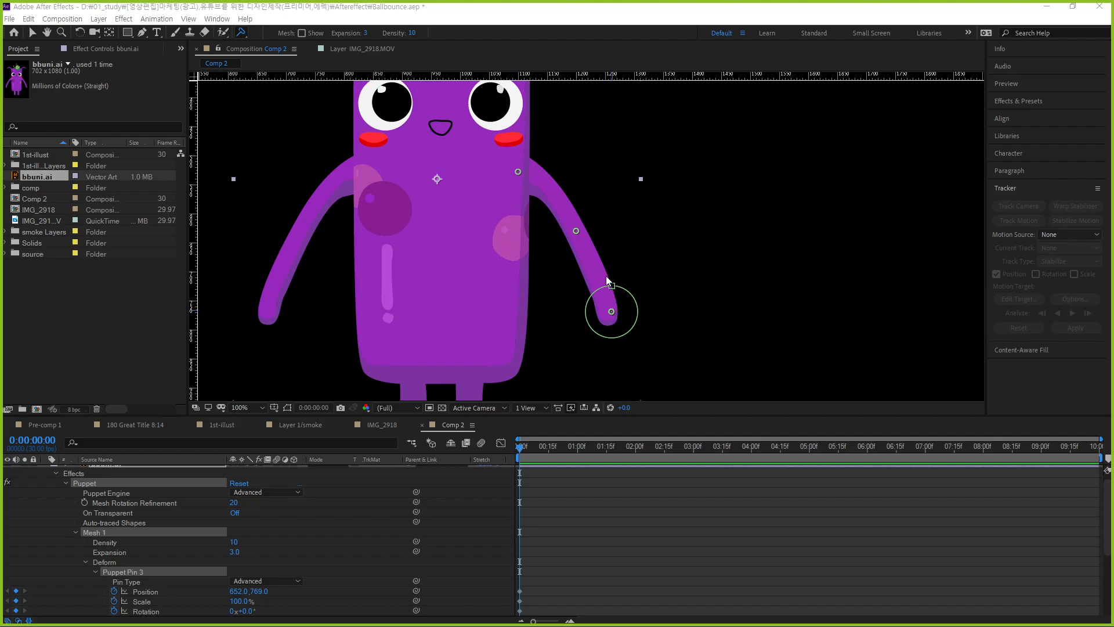
# Try moving the hand, elbow and shoulder pins one at a time, undoing each move.
pyautogui.moveTo(610, 315); pyautogui.dragTo(672, 253)
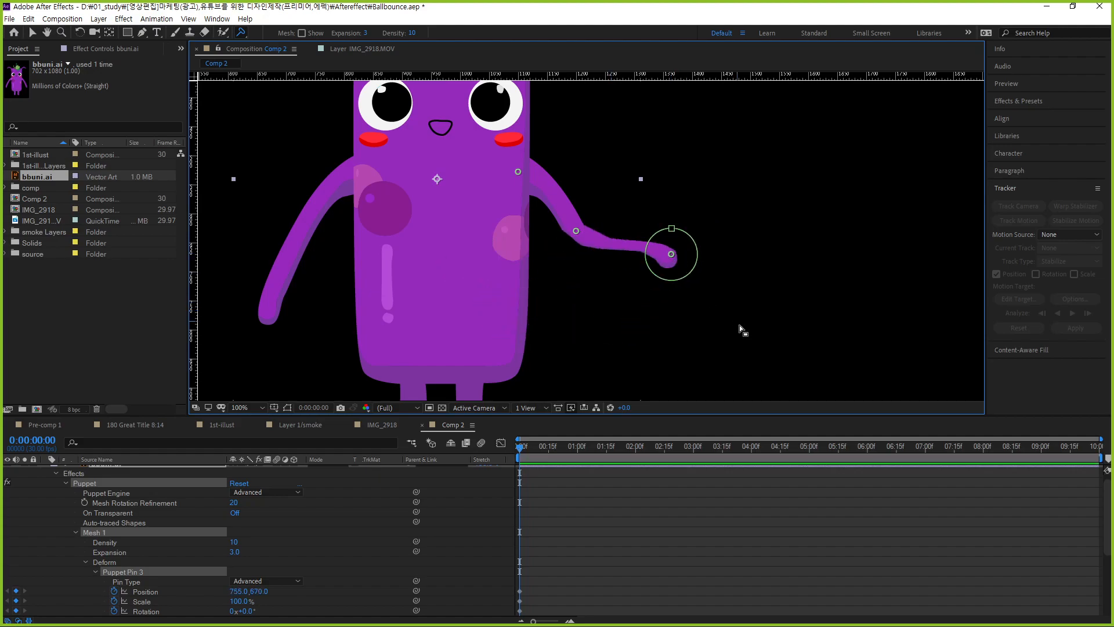
pyautogui.hotkey('ctrl', 'z')
pyautogui.click(577, 231)
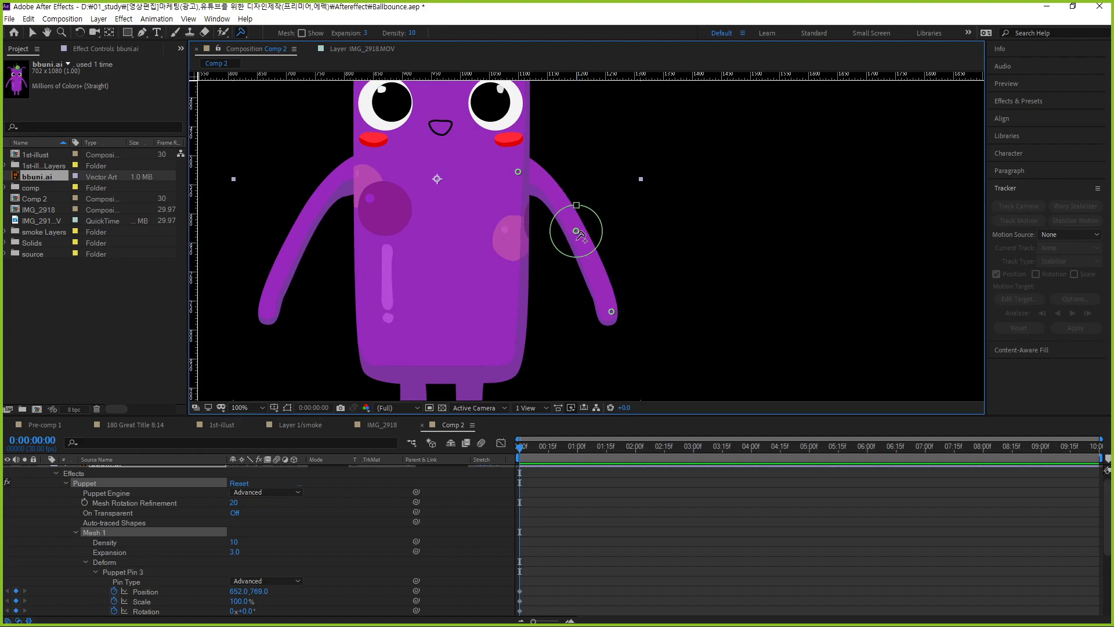
pyautogui.moveTo(576, 231); pyautogui.dragTo(682, 200)
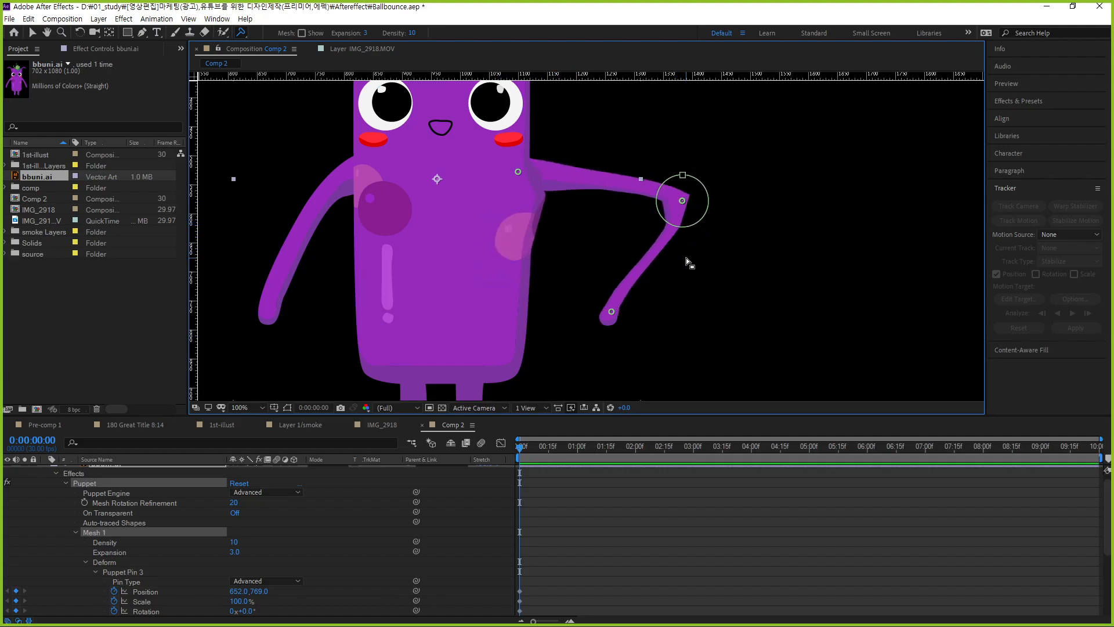
pyautogui.hotkey('ctrl', 'z')
pyautogui.moveTo(520, 173); pyautogui.dragTo(480, 174)
pyautogui.hotkey('ctrl', 'z')
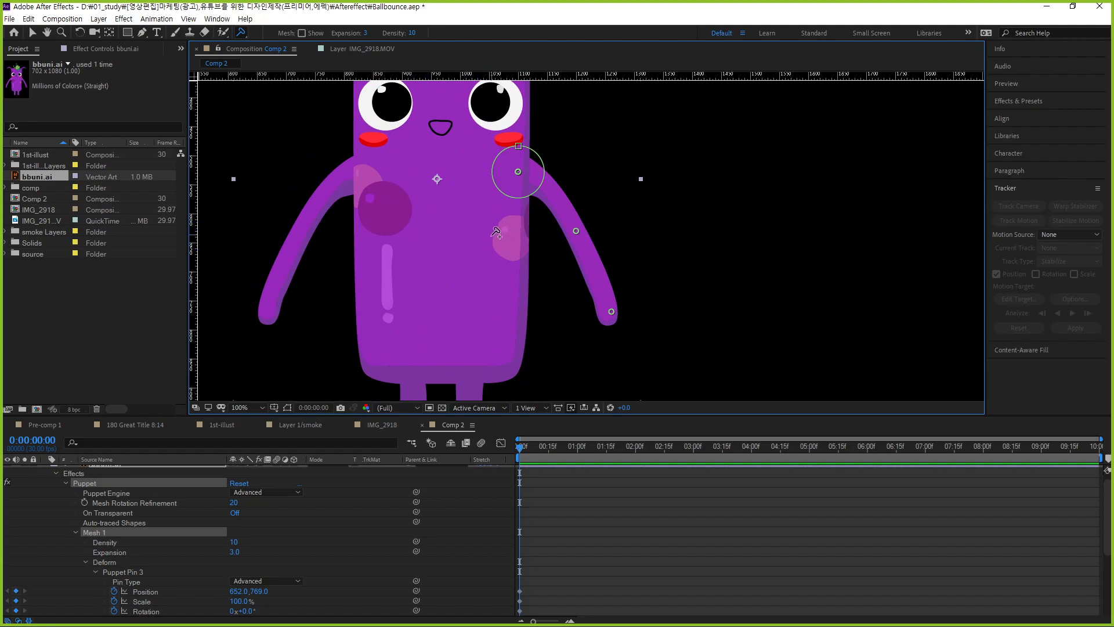
# Try rotating the shoulder, elbow and hand pins with their rotation rings and undo the changes.
pyautogui.press(',')
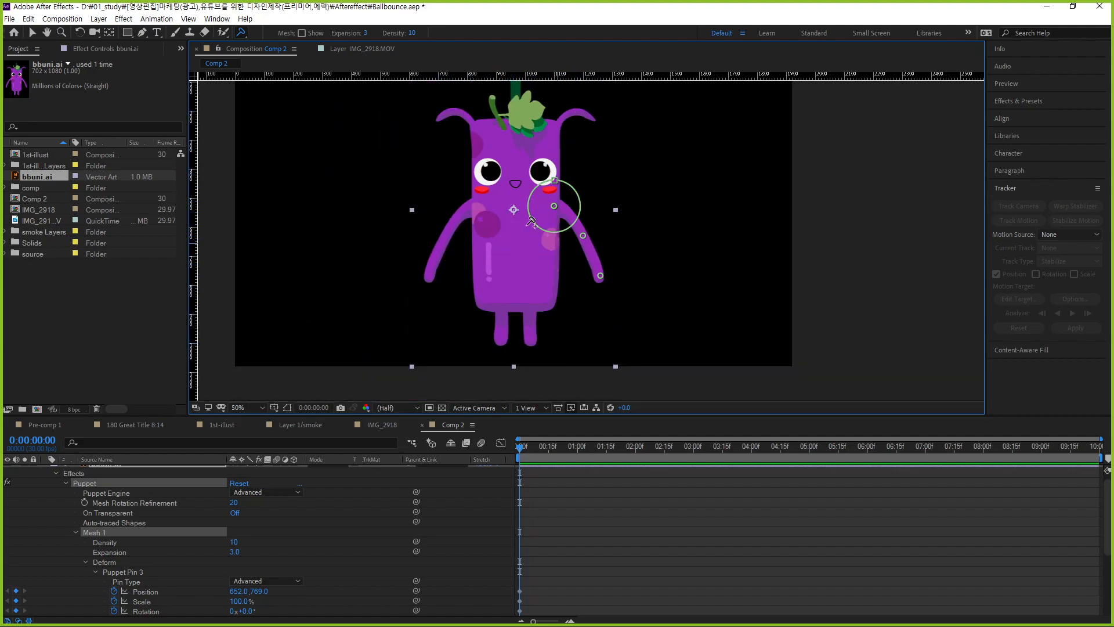
pyautogui.press('.')
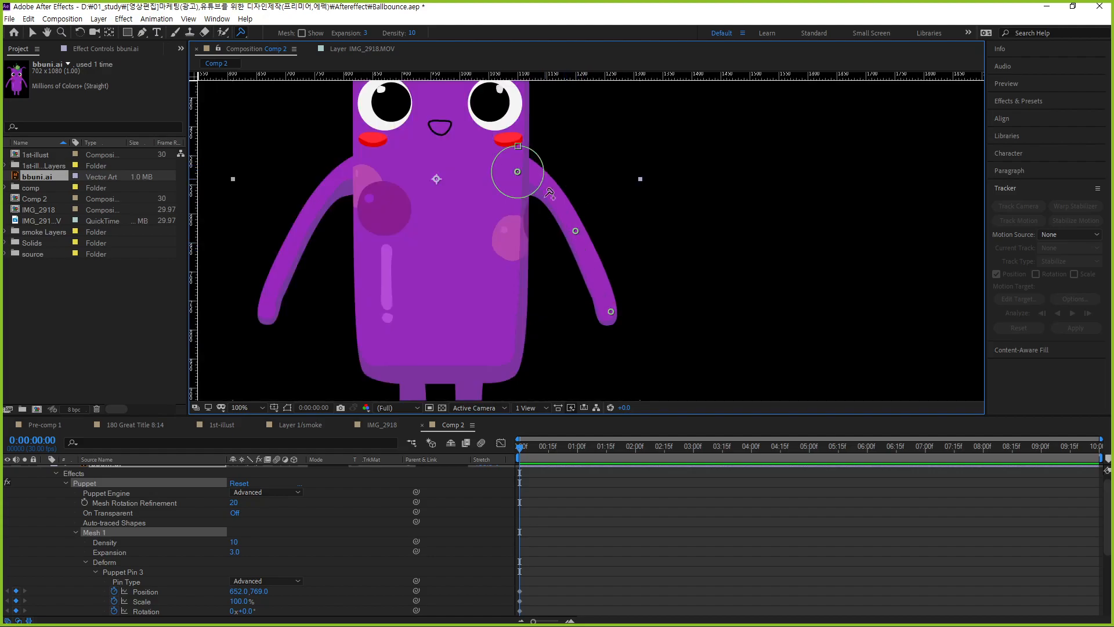
pyautogui.moveTo(542, 187)
pyautogui.mouseDown()
pyautogui.moveTo(546, 165)
pyautogui.moveTo(542, 188)
pyautogui.moveTo(519, 203)
pyautogui.moveTo(556, 197)
pyautogui.mouseUp()
pyautogui.click(576, 231)
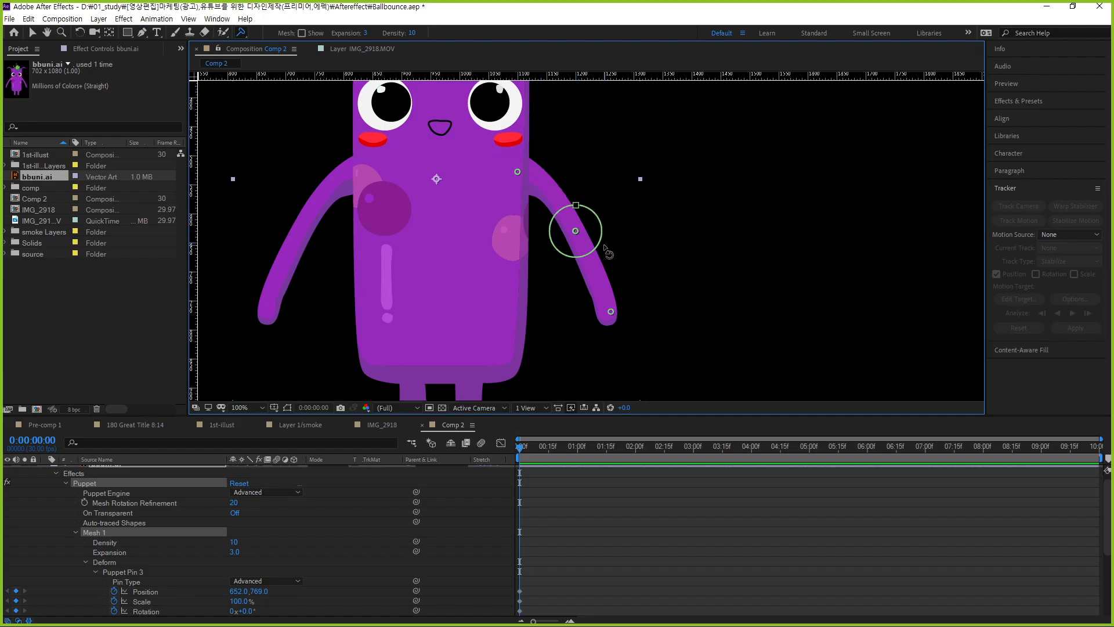
pyautogui.moveTo(604, 248)
pyautogui.mouseDown()
pyautogui.moveTo(604, 214)
pyautogui.moveTo(616, 247)
pyautogui.mouseUp()
pyautogui.hotkey('ctrl', 'z')
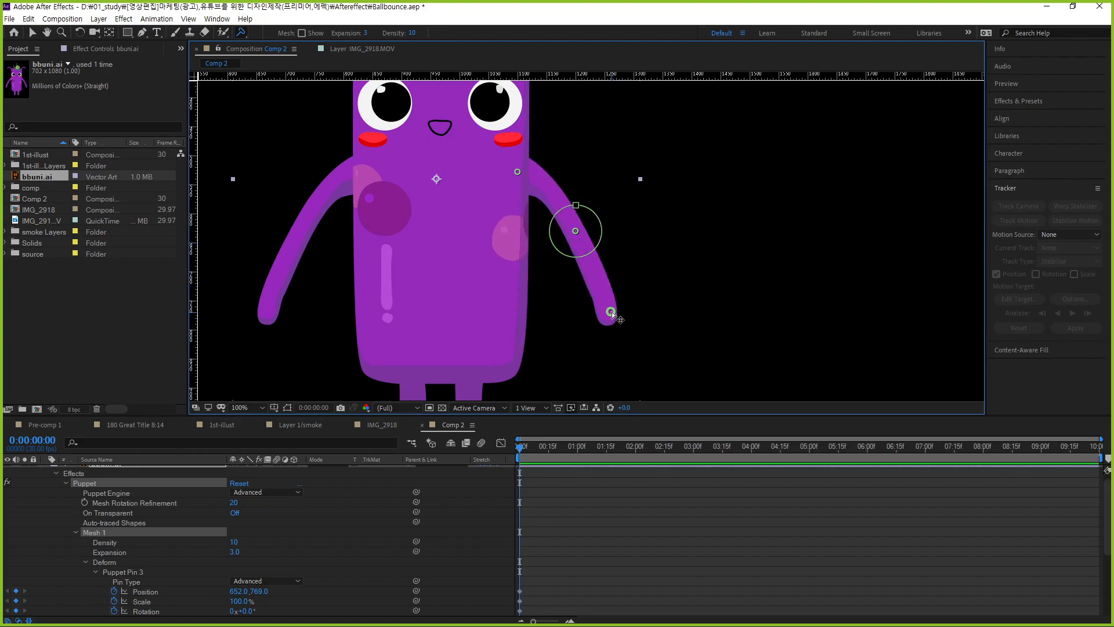
pyautogui.click(611, 312)
pyautogui.moveTo(638, 317); pyautogui.dragTo(637, 290)
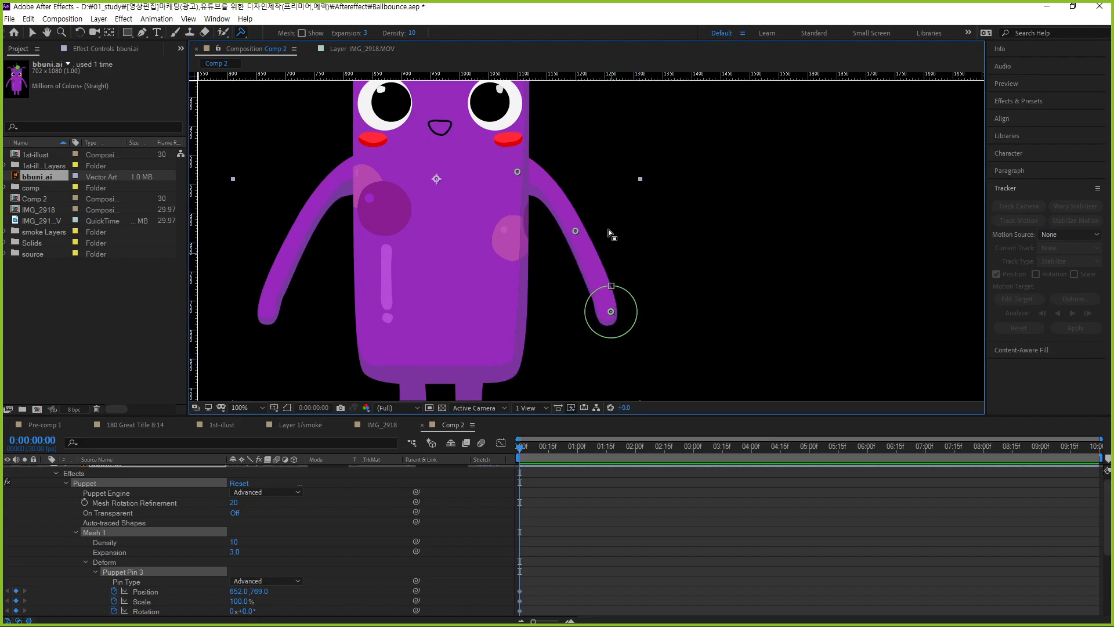
# Try bending the right-hand arm upward at the elbow, moving the hand pin to about 643, 514, and undo the changes.
pyautogui.click(576, 230)
pyautogui.moveTo(605, 249); pyautogui.dragTo(567, 191)
pyautogui.moveTo(614, 313); pyautogui.dragTo(592, 156)
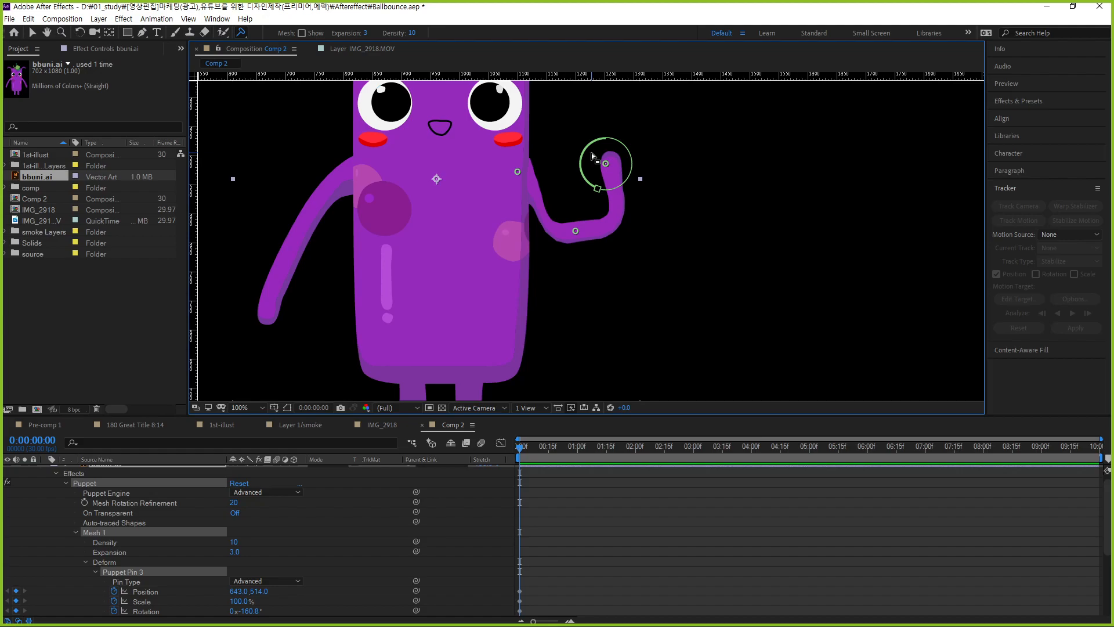
pyautogui.hotkey('ctrl', 'z')
pyautogui.hotkey('ctrl', 'z')
pyautogui.hotkey('ctrl', 'z')
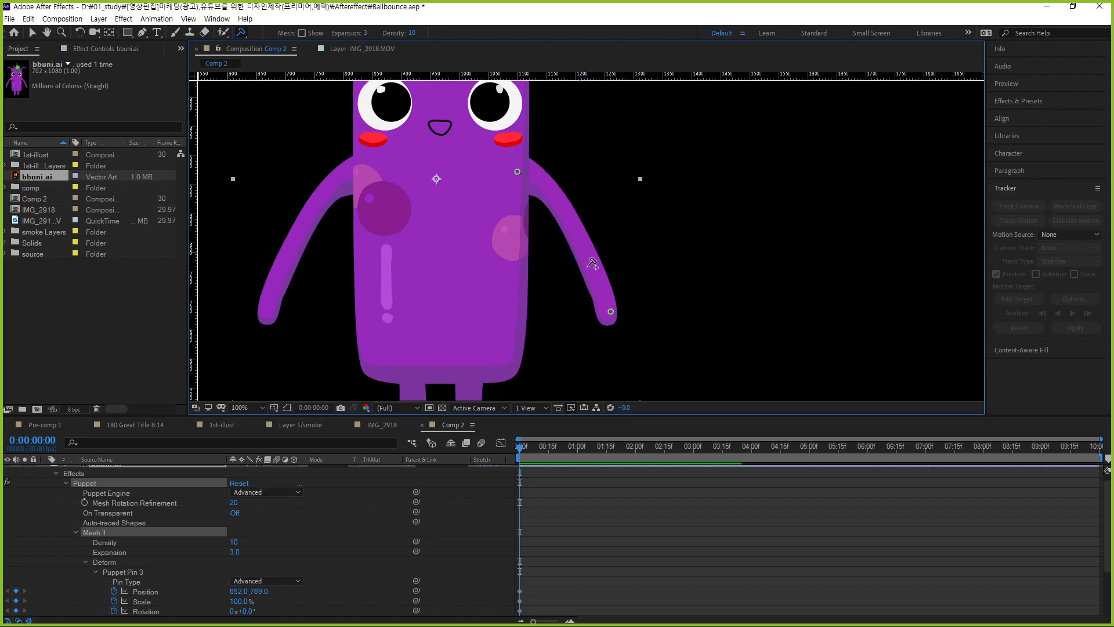
# Delete the remaining arm pins and try placing a single Advanced pin where the arm meets the body.
pyautogui.click(519, 172)
pyautogui.press('Delete')
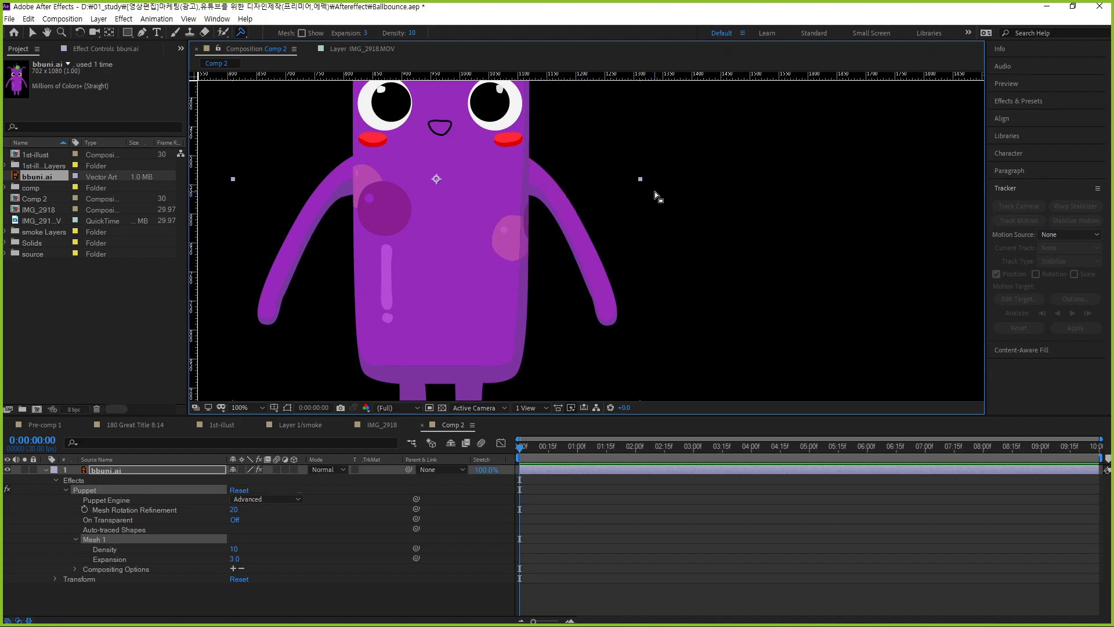
pyautogui.click(527, 173)
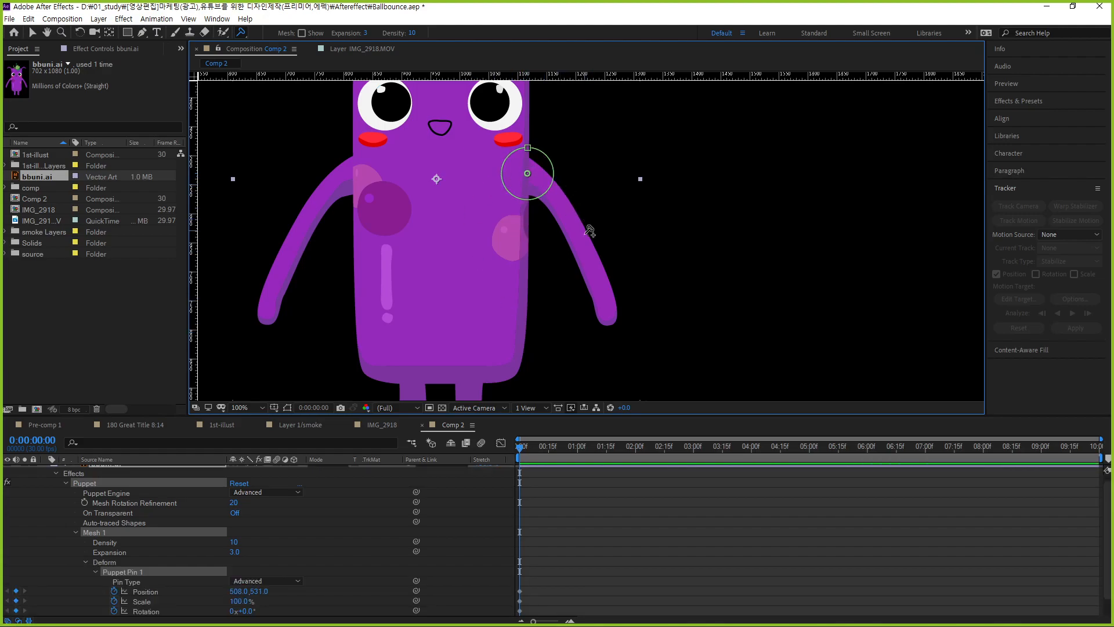
pyautogui.hotkey('ctrl', 'z')
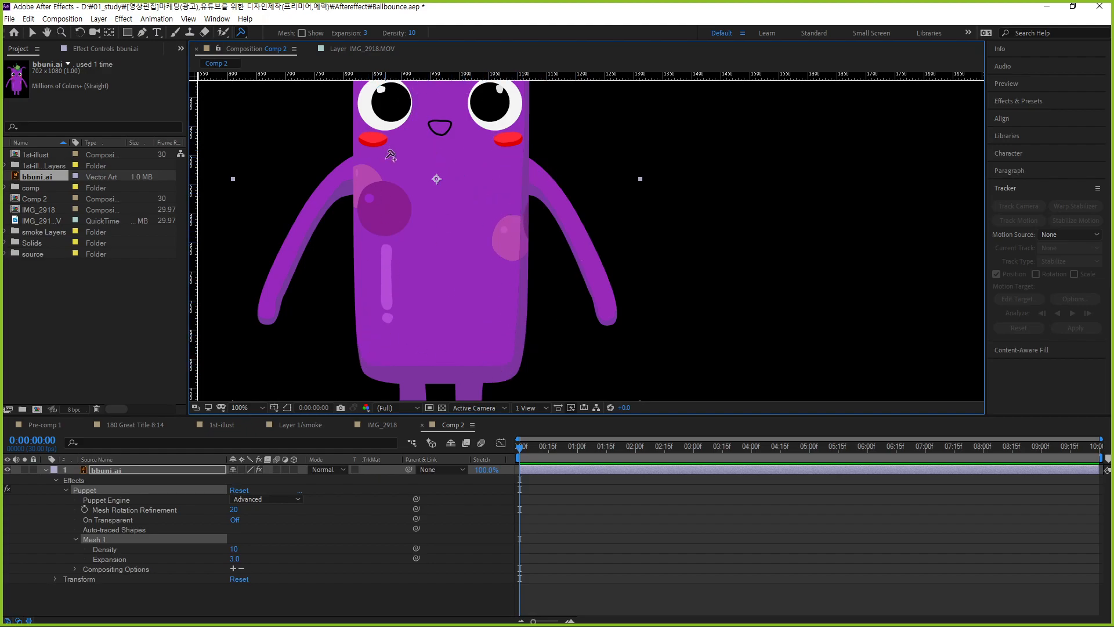
# Postpone the Windows feature update restart by choosing to be reminded later.
pyautogui.click(397, 289)
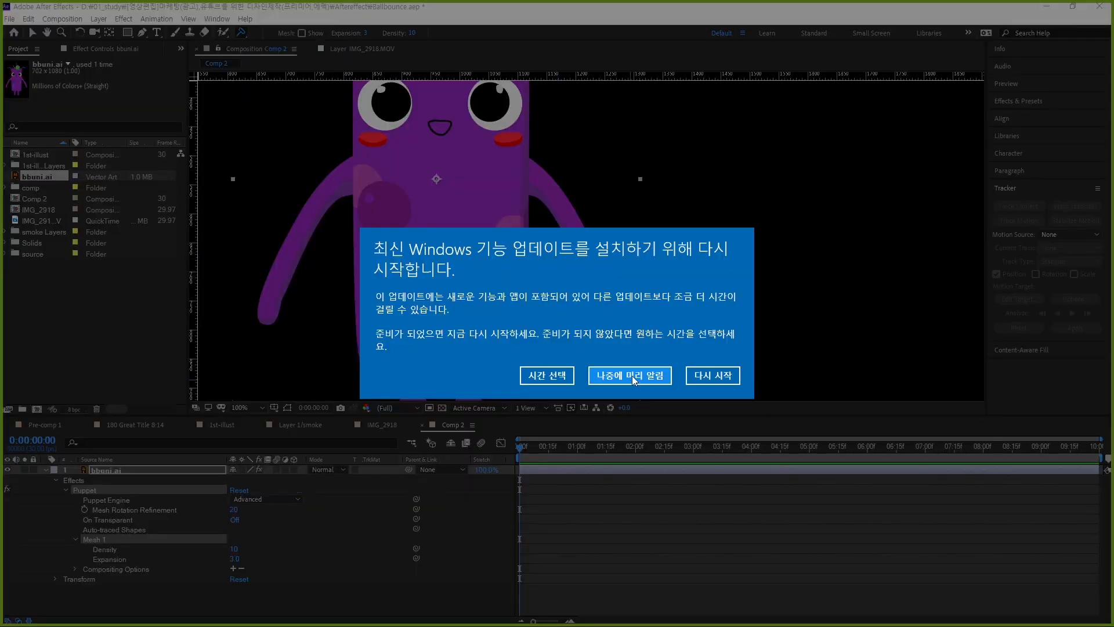
pyautogui.click(636, 380)
# Place six Advanced puppet pins on the body: at both shoulders, both lower corners and both upper corners.
pyautogui.press(',')
pyautogui.press(',')
pyautogui.moveTo(521, 183); pyautogui.dragTo(497, 204)
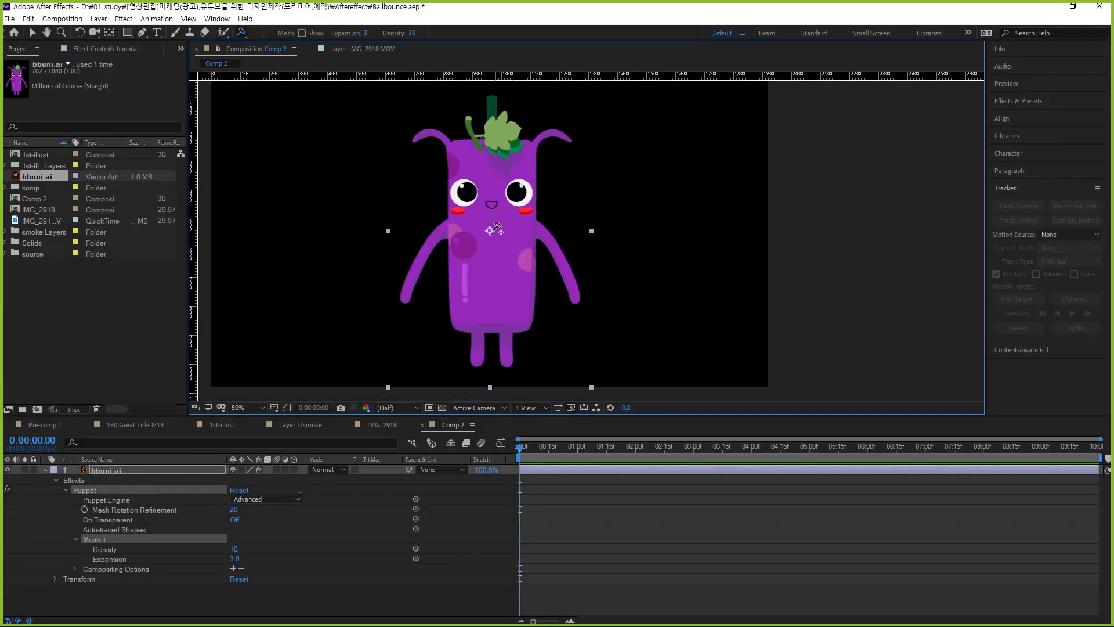
pyautogui.click(460, 227)
pyautogui.click(465, 317)
pyautogui.click(525, 319)
pyautogui.click(527, 225)
pyautogui.click(528, 147)
pyautogui.click(456, 146)
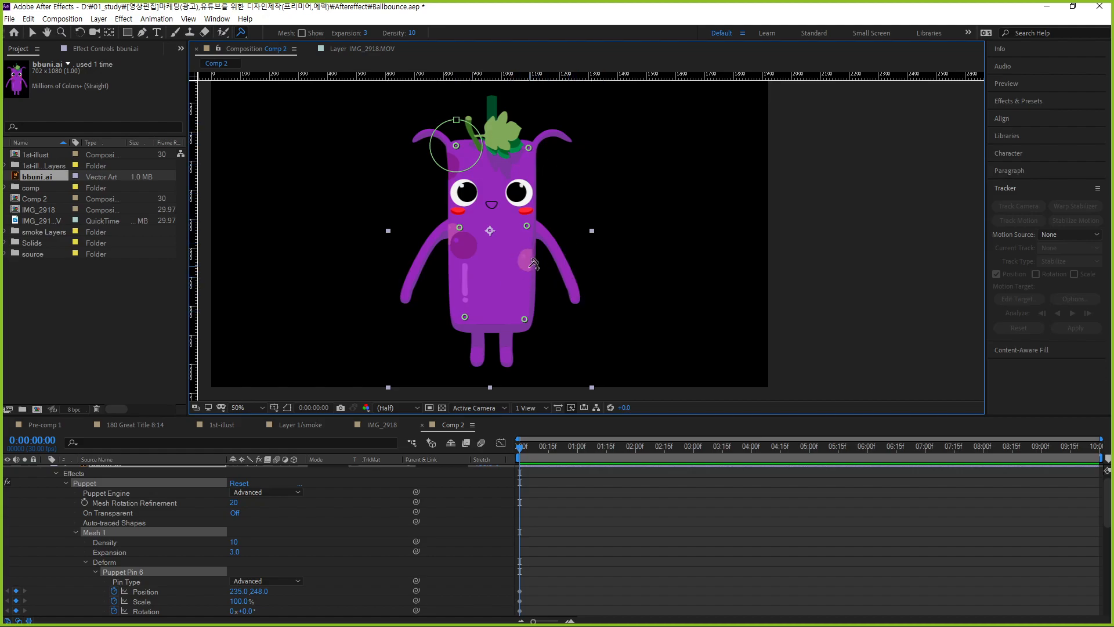
# Try rotating the Advanced pin at the right-hand shoulder and restore the pose.
pyautogui.press('.')
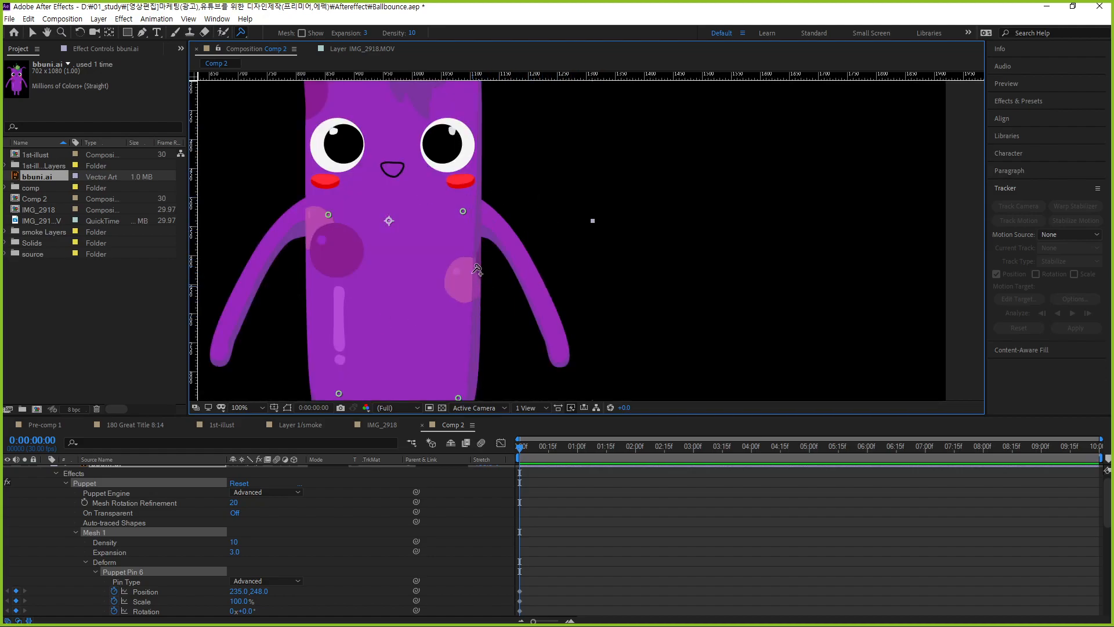
pyautogui.moveTo(505, 269); pyautogui.dragTo(540, 231)
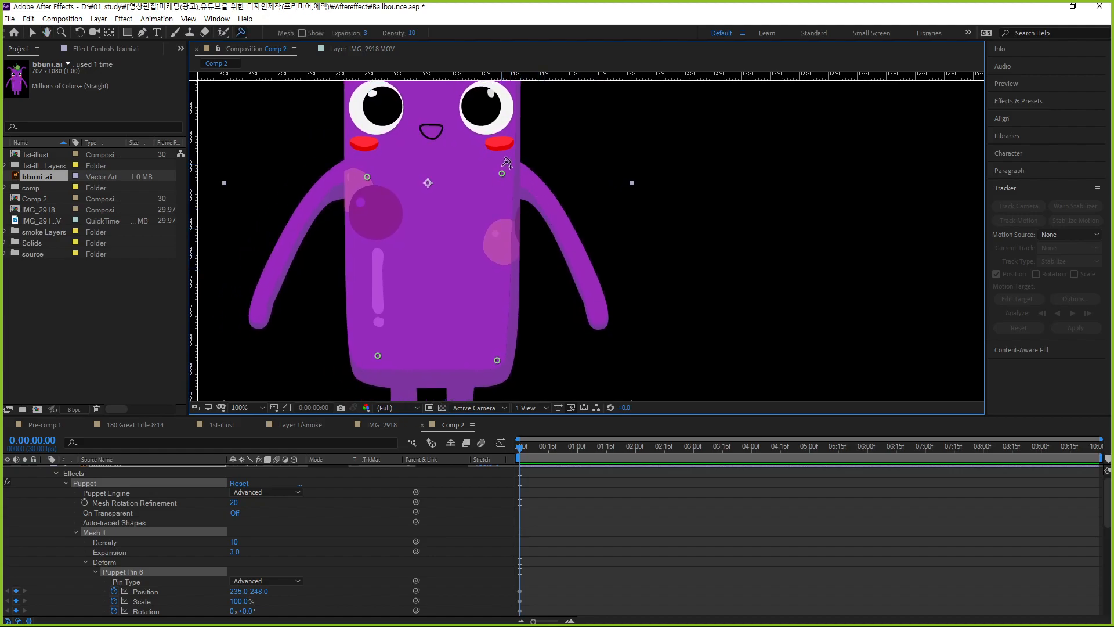
pyautogui.moveTo(526, 184)
pyautogui.mouseDown()
pyautogui.moveTo(527, 169)
pyautogui.moveTo(520, 194)
pyautogui.moveTo(529, 161)
pyautogui.moveTo(521, 201)
pyautogui.moveTo(531, 159)
pyautogui.moveTo(524, 200)
pyautogui.mouseUp()
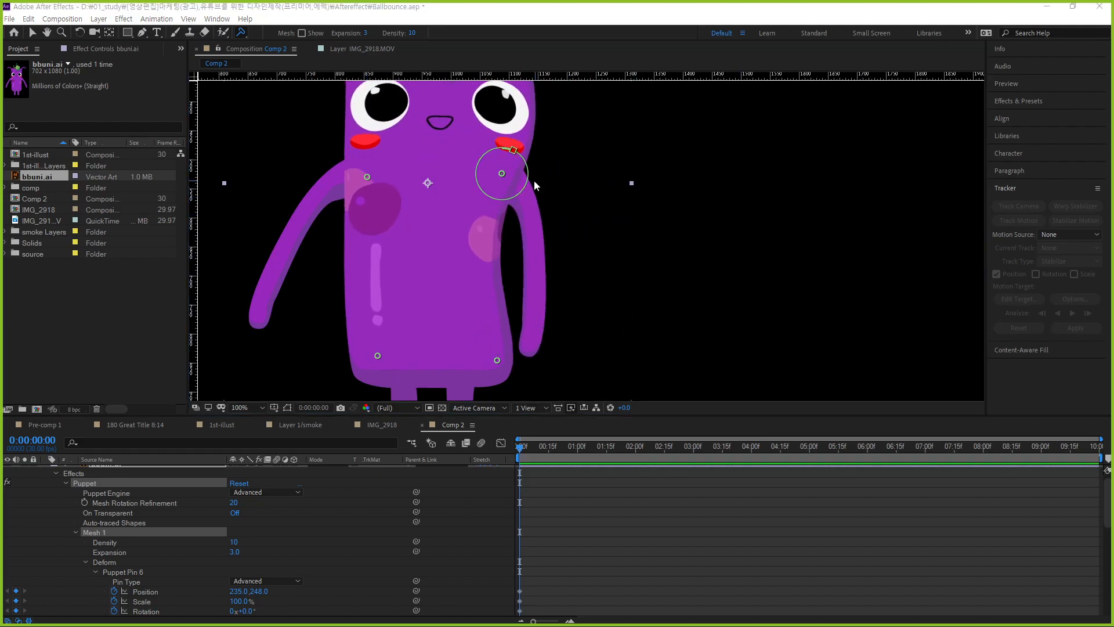
pyautogui.moveTo(528, 182); pyautogui.dragTo(555, 299)
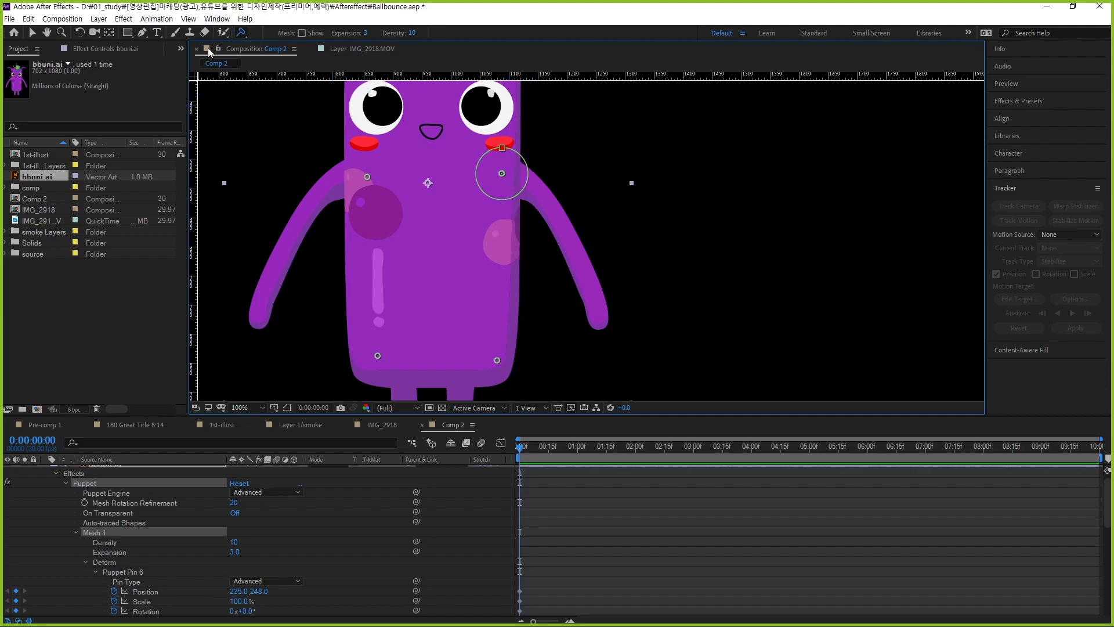
# Try stiffening the body edge with Starch pins above and below the right-hand arm joint while rotating the shoulder pin, and undo it.
pyautogui.click(242, 33)
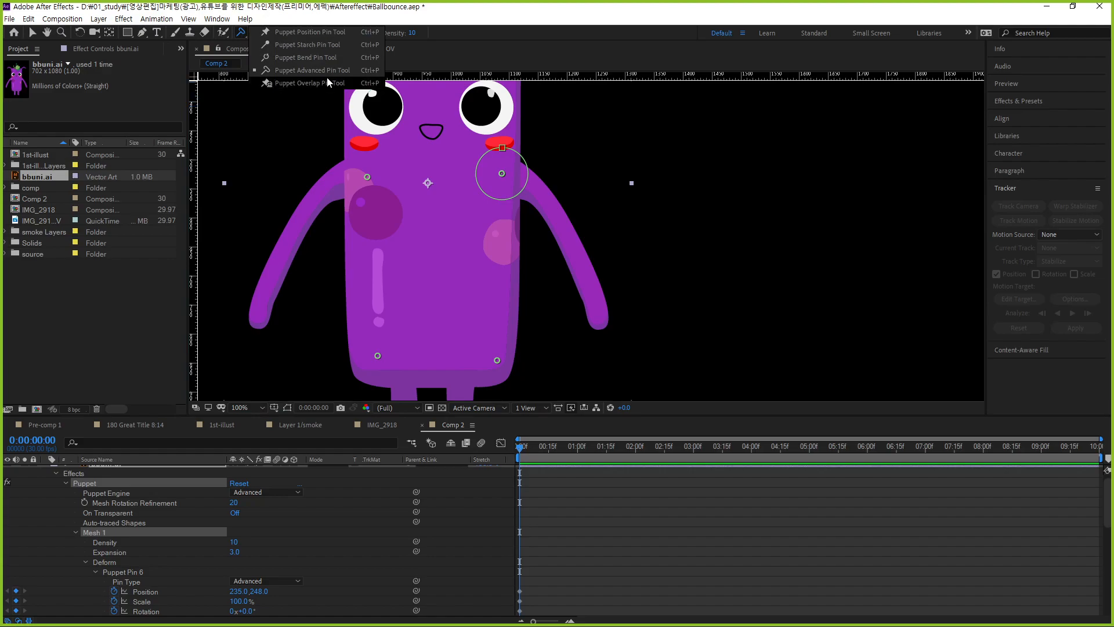
pyautogui.click(333, 48)
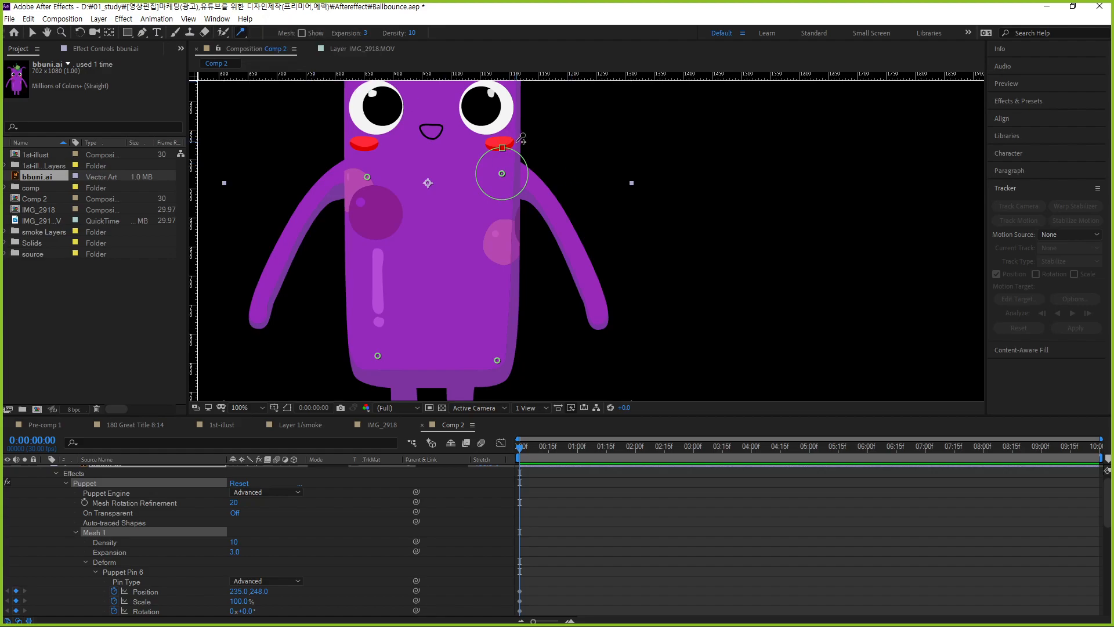
pyautogui.click(517, 141)
pyautogui.click(517, 207)
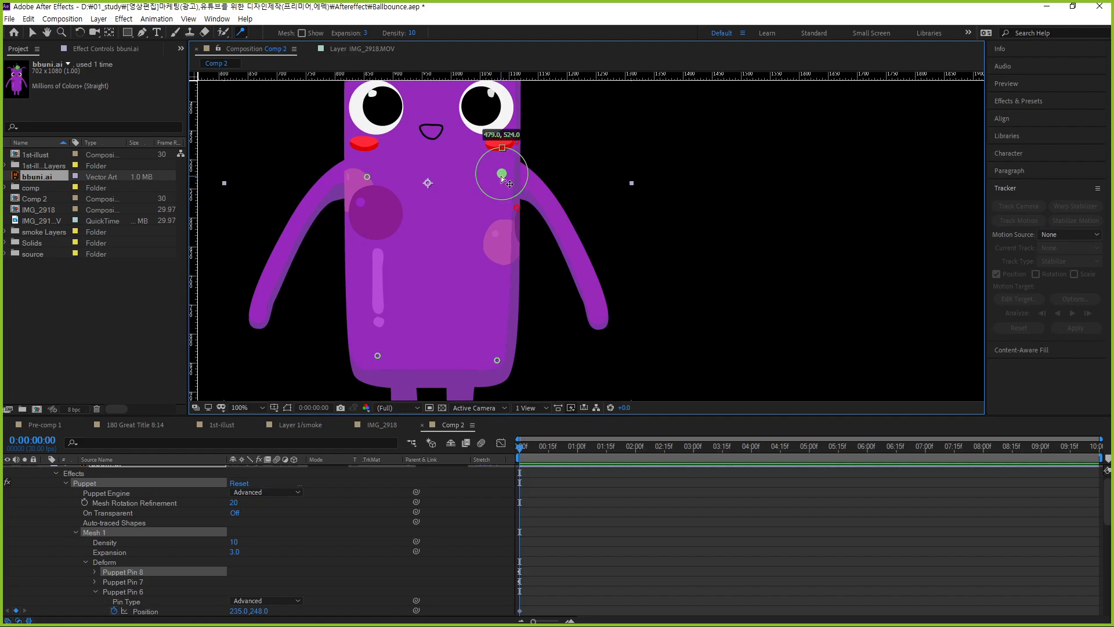
pyautogui.moveTo(525, 185)
pyautogui.mouseDown()
pyautogui.moveTo(528, 197)
pyautogui.moveTo(528, 170)
pyautogui.mouseUp()
pyautogui.hotkey('ctrl', 'z')
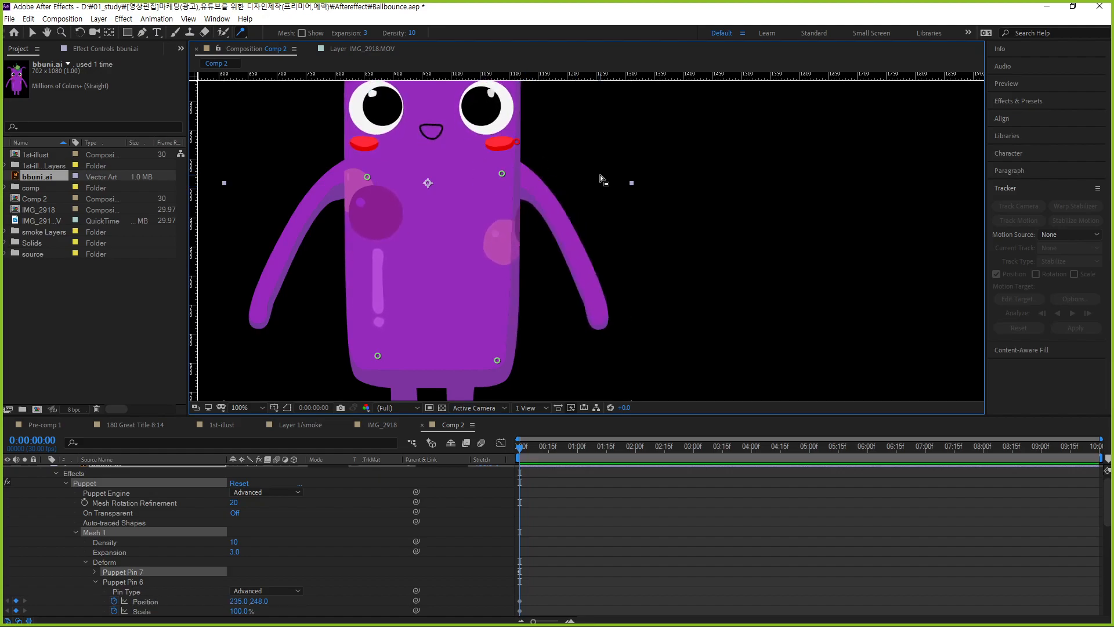
# Place two Puppet Position pins on the body edge, just above and below the right-hand arm joint.
pyautogui.moveTo(243, 32); pyautogui.dragTo(294, 43)
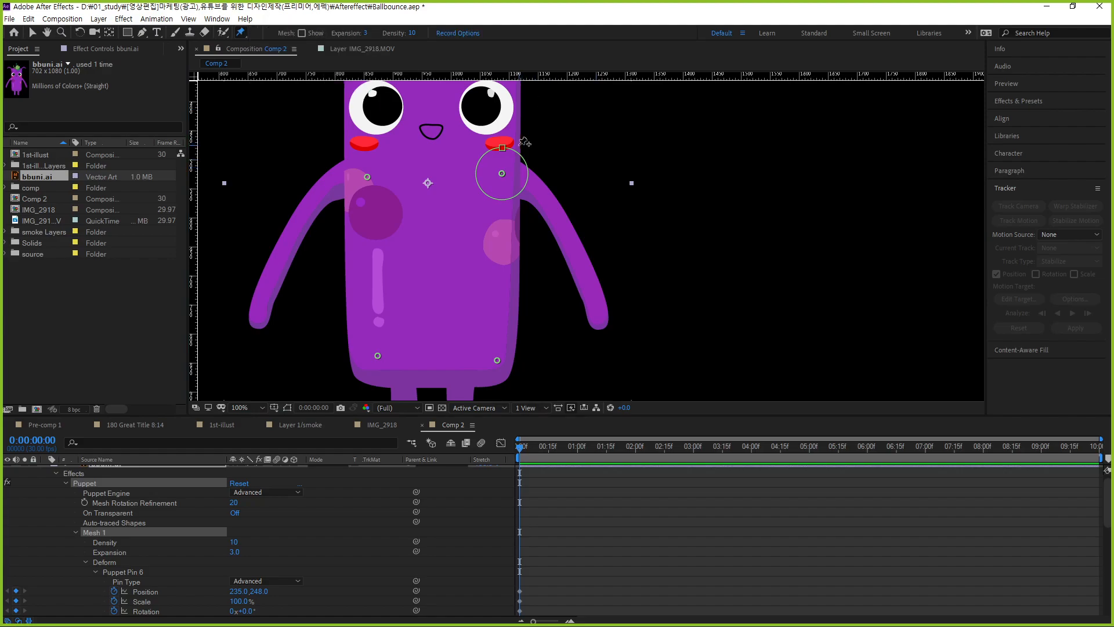
pyautogui.scroll(2, 531, 168)
pyautogui.scroll(1, 531, 168)
pyautogui.scroll(-1, 530, 168)
pyautogui.moveTo(452, 157); pyautogui.dragTo(530, 264)
pyautogui.press('space')
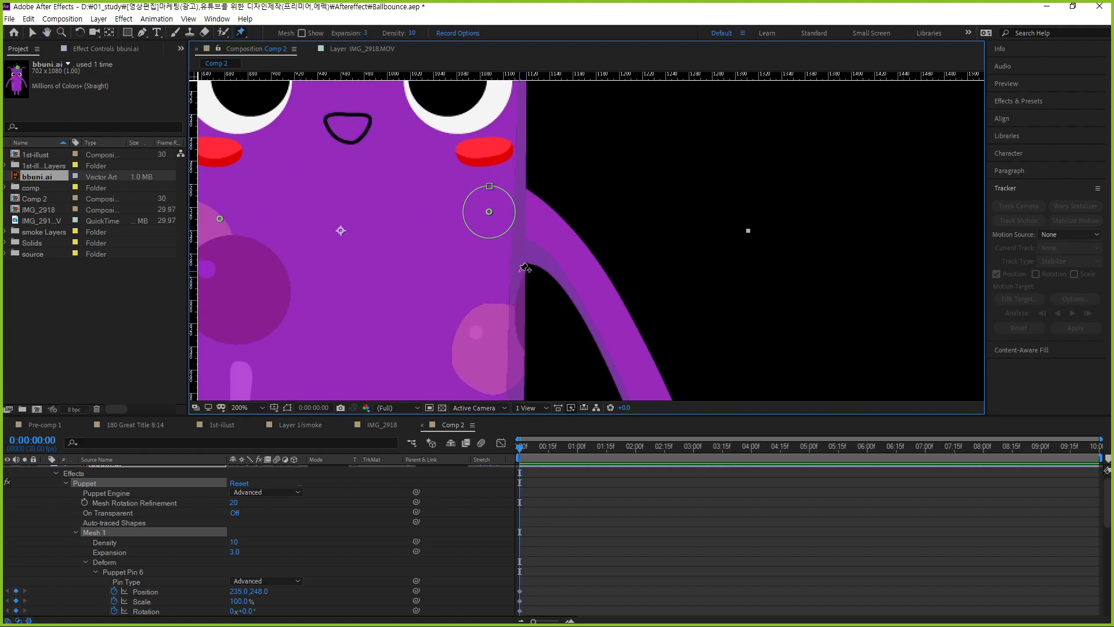
pyautogui.click(519, 271)
pyautogui.click(524, 181)
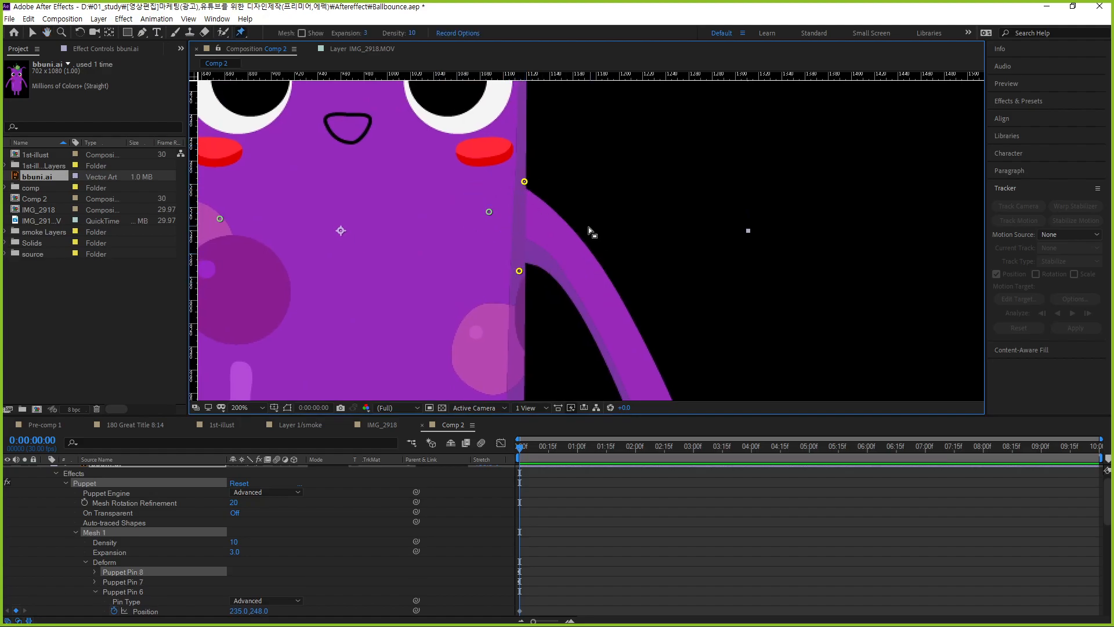
# Try rotating the shoulder's Advanced pin, and undo the rotation along with both Position pins.
pyautogui.moveTo(515, 228); pyautogui.dragTo(517, 185)
pyautogui.hotkey('ctrl', 'z')
pyautogui.hotkey('ctrl', 'z')
pyautogui.hotkey('ctrl', 'z')
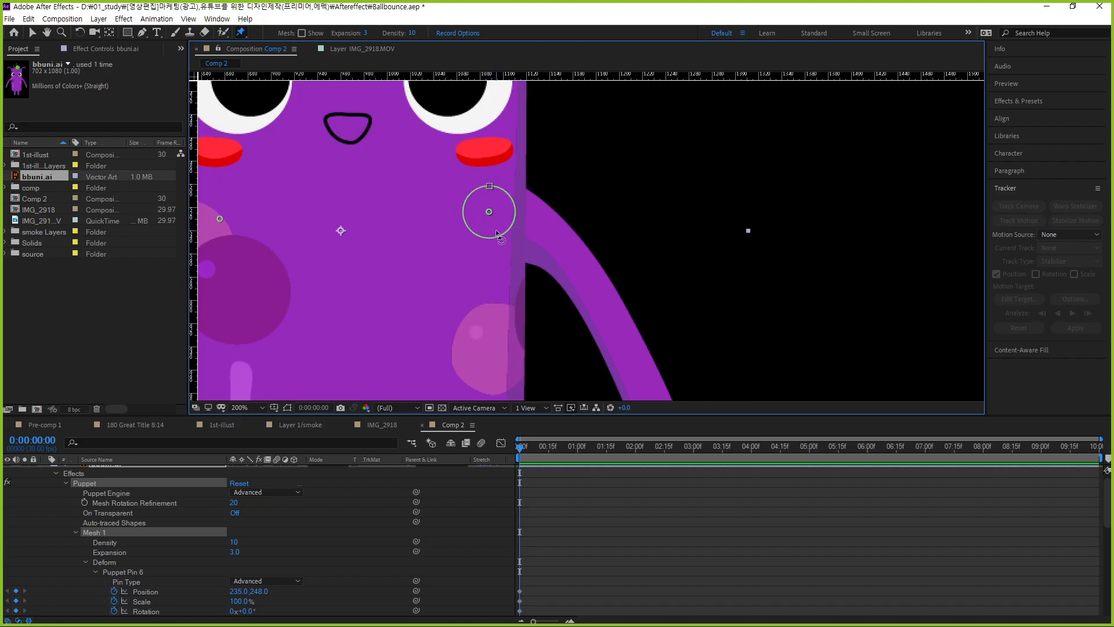
# Place an Advanced pin at the base of the right-hand arm and three Position pins around the joint on the body's edge.
pyautogui.moveTo(241, 31); pyautogui.dragTo(327, 68)
pyautogui.click(536, 230)
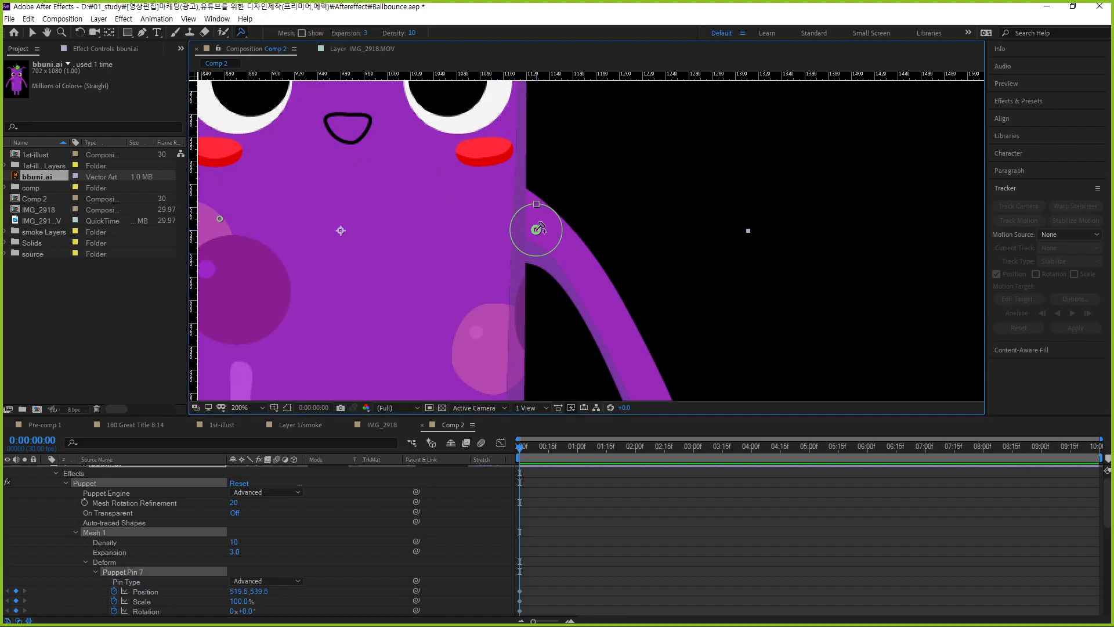
pyautogui.moveTo(242, 35); pyautogui.dragTo(313, 45)
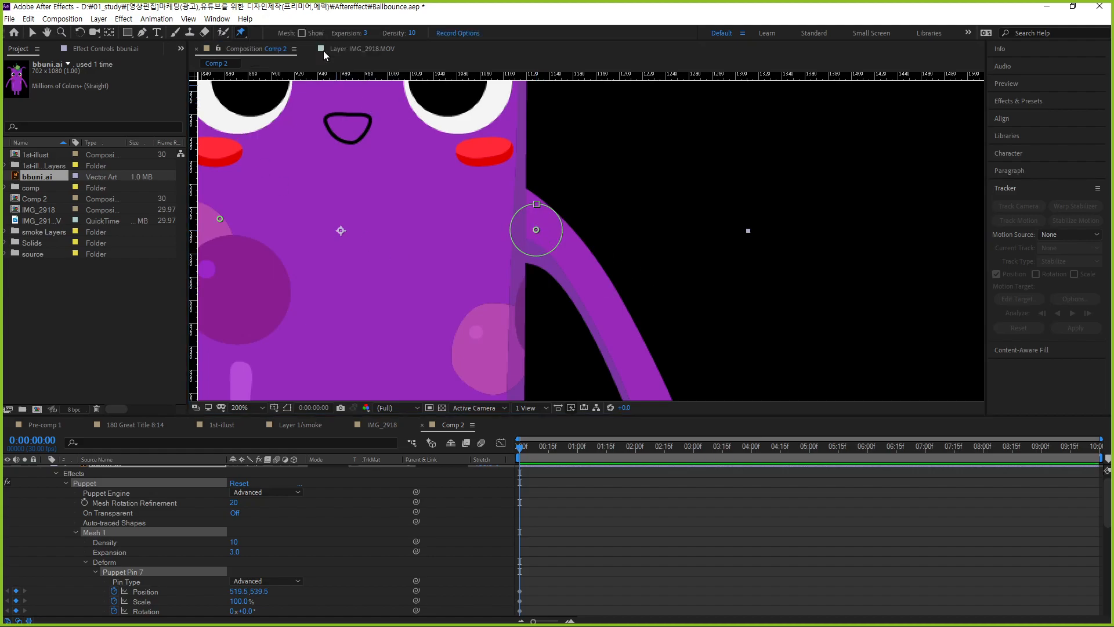
pyautogui.click(515, 176)
pyautogui.click(496, 219)
pyautogui.click(513, 293)
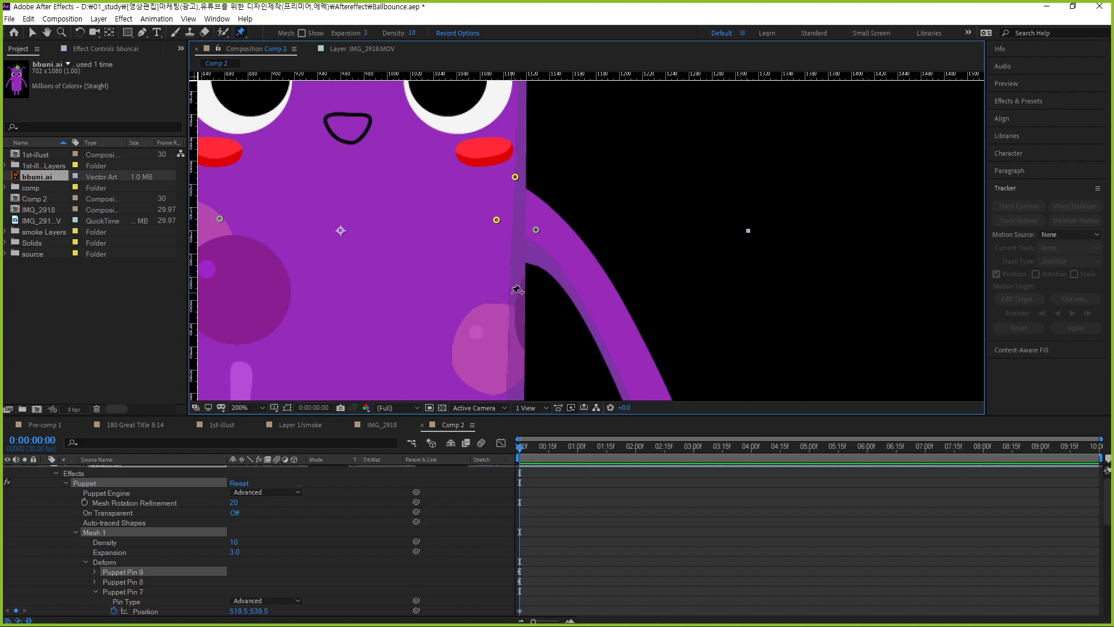
# Try rotating the Advanced pin at the arm's base, and undo the rotation along with the four new pins.
pyautogui.click(535, 229)
pyautogui.moveTo(559, 245)
pyautogui.mouseDown()
pyautogui.moveTo(562, 221)
pyautogui.moveTo(556, 256)
pyautogui.moveTo(566, 221)
pyautogui.moveTo(562, 266)
pyautogui.mouseUp()
pyautogui.hotkey('ctrl', 'z')
pyautogui.hotkey('ctrl', 'z')
pyautogui.hotkey('ctrl', 'z')
pyautogui.hotkey('ctrl', 'z')
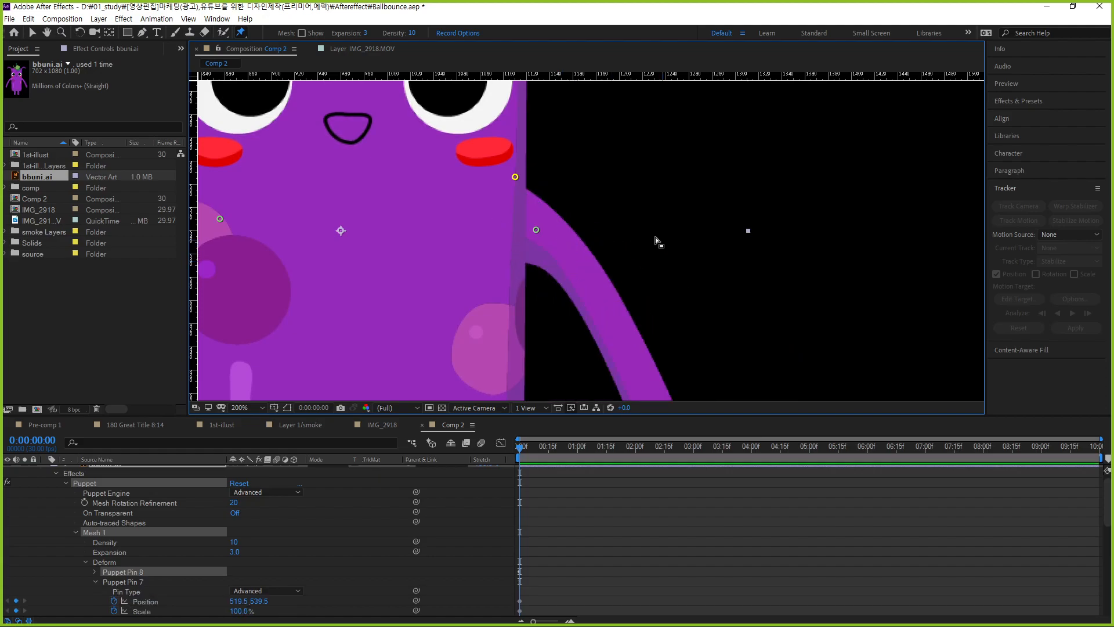
pyautogui.hotkey('ctrl', 'z')
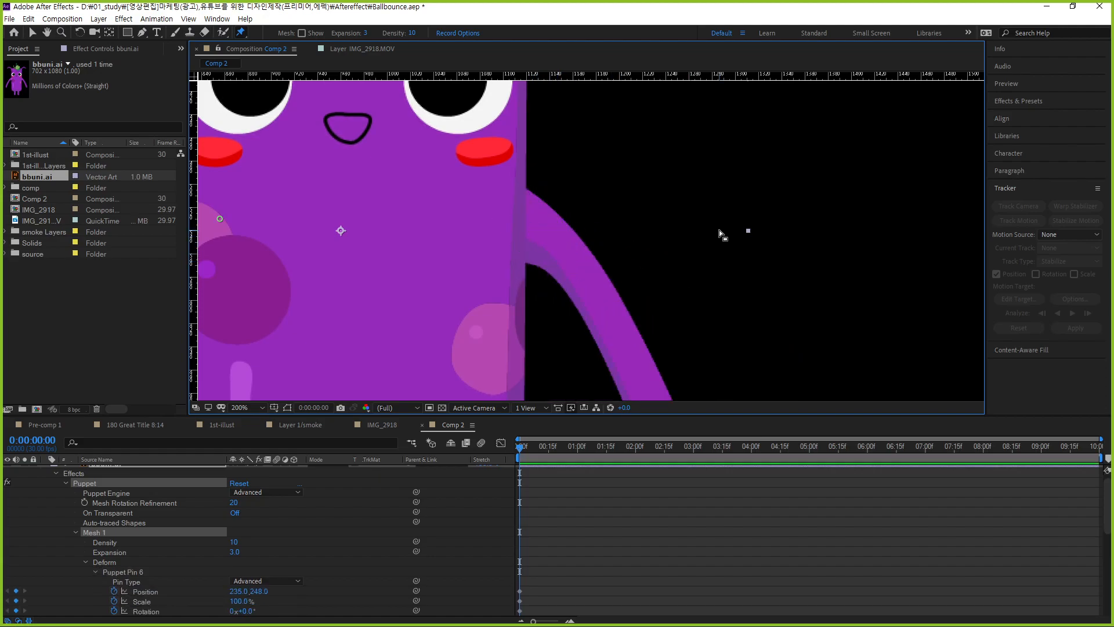
# Place three Puppet Position pins down the body edge where the right-hand arm joins: at its upper corner, middle and lower corner.
pyautogui.click(525, 184)
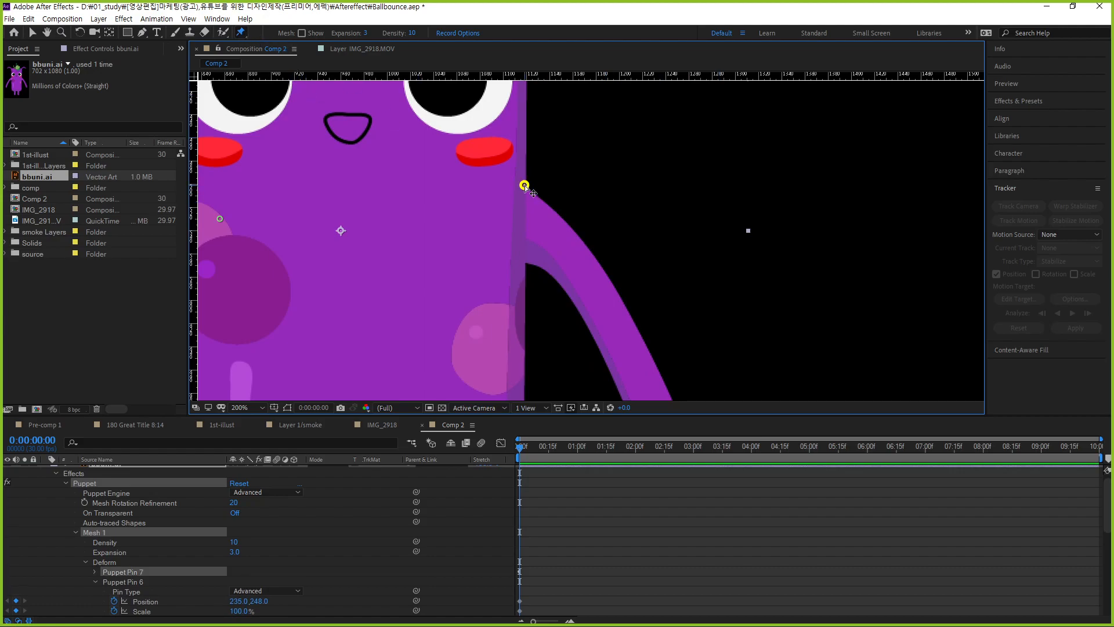
pyautogui.click(524, 226)
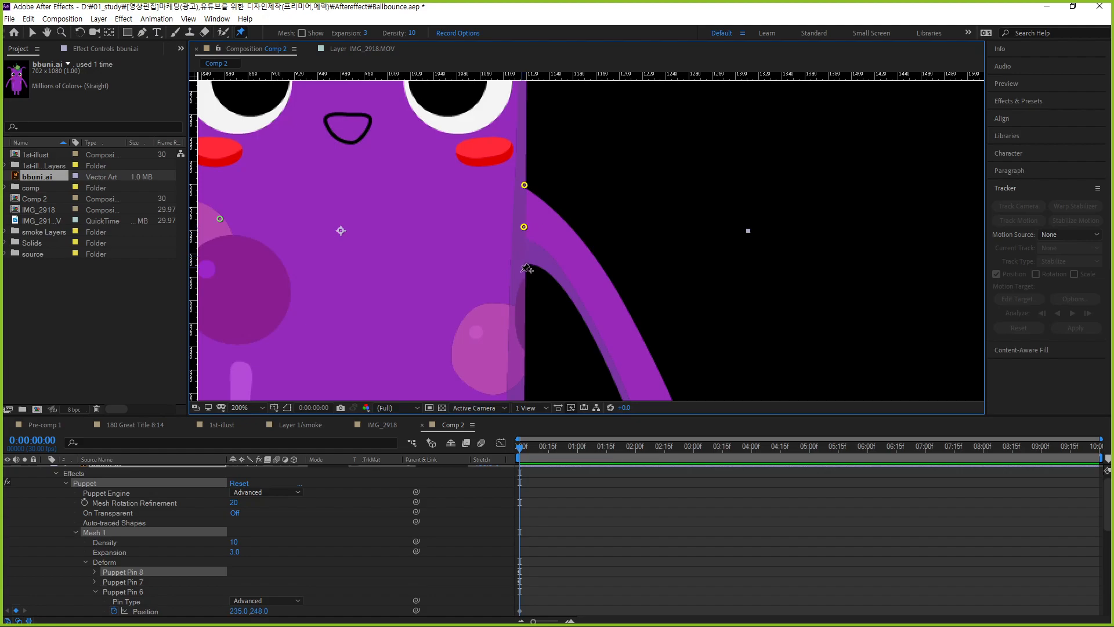
pyautogui.click(524, 264)
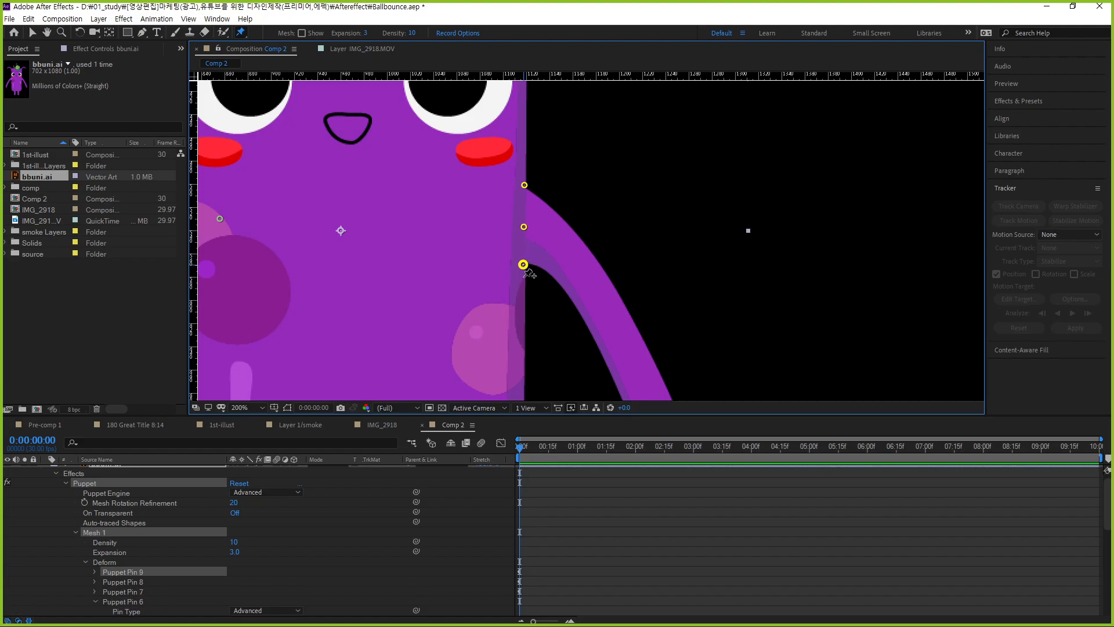
# Try a Puppet Bend pin at the base of the right-hand arm by rotating it slightly, and remove the pin.
pyautogui.click(242, 31)
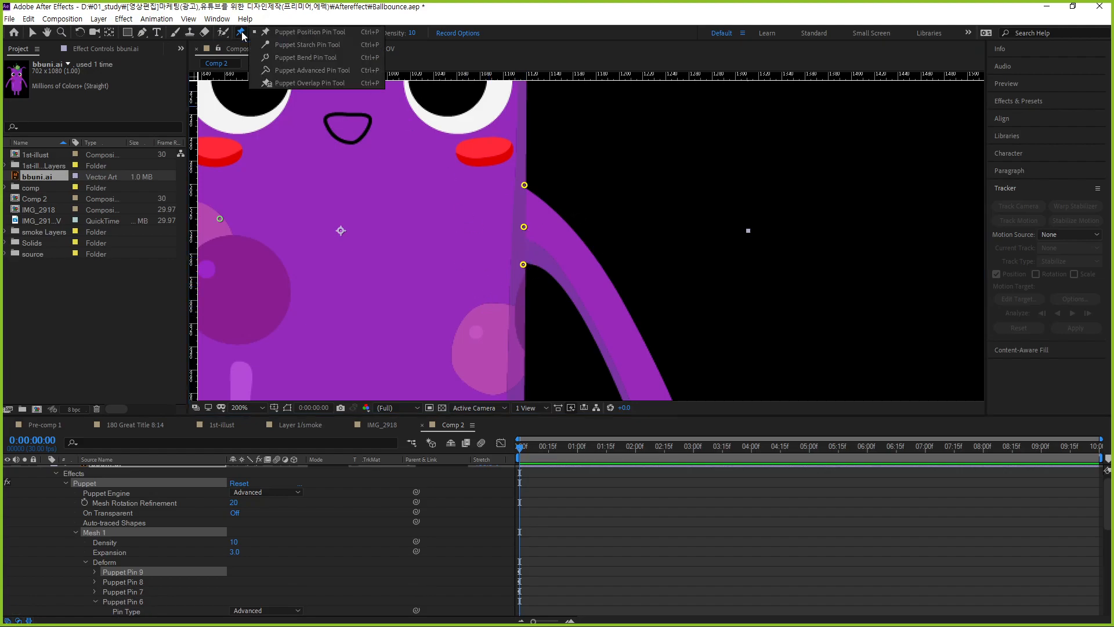
pyautogui.click(308, 59)
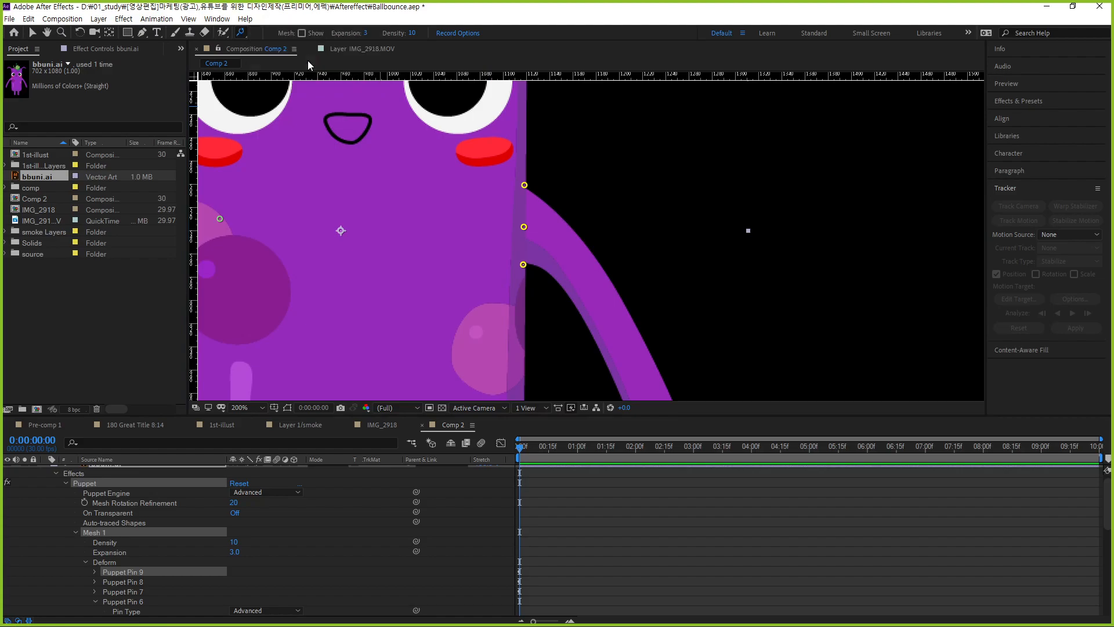
pyautogui.click(538, 227)
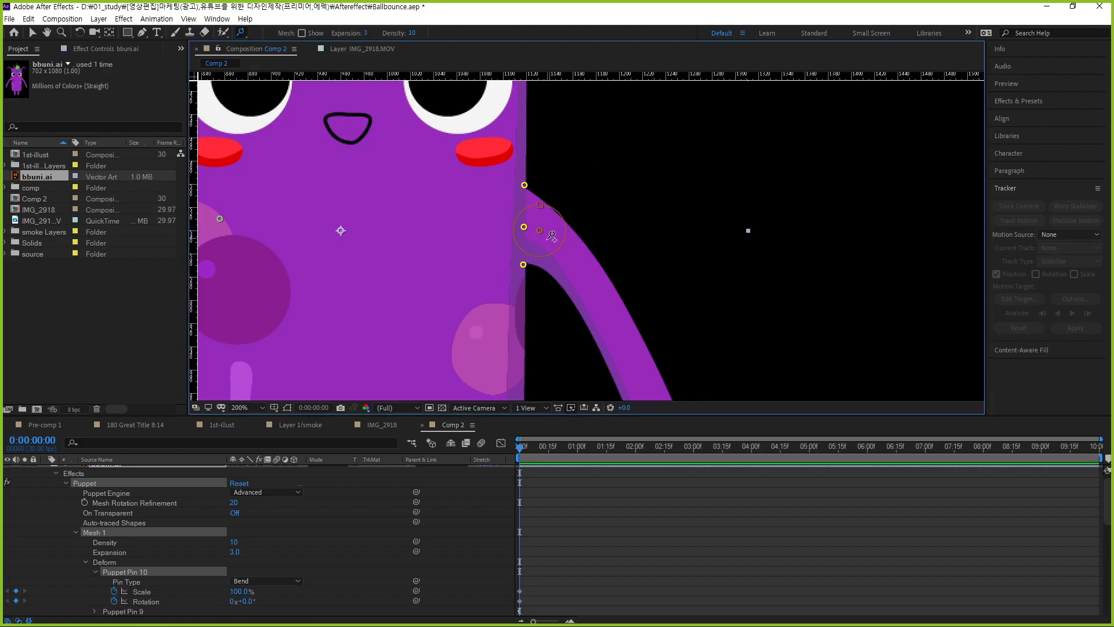
pyautogui.moveTo(561, 259); pyautogui.dragTo(567, 231)
pyautogui.press('Delete')
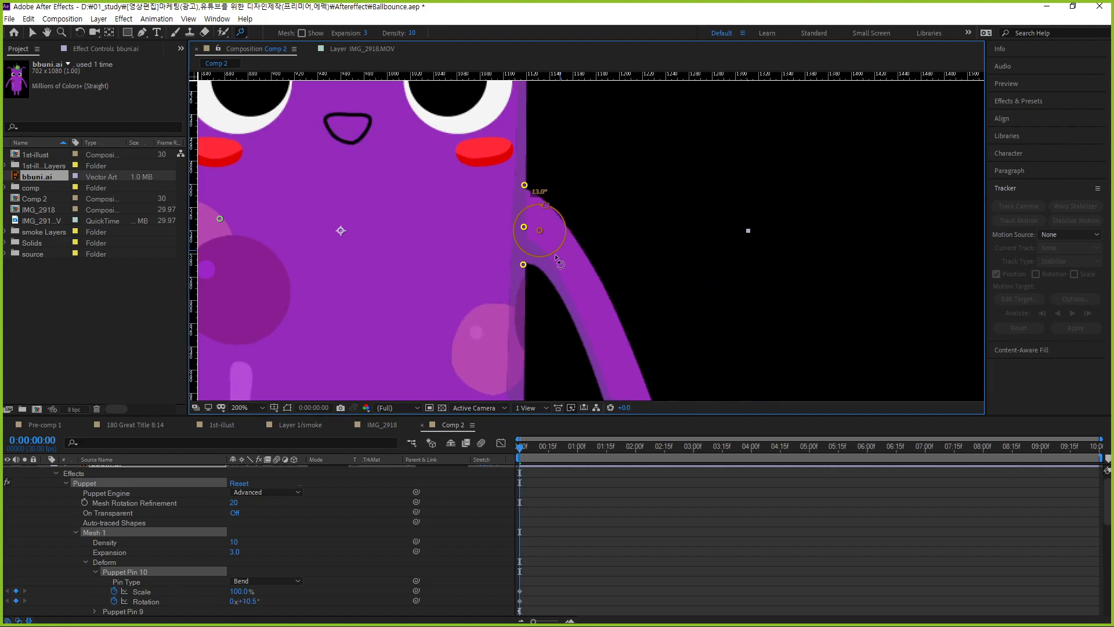
# Place a Puppet Advanced pin at the base of the right-hand arm, try rotating it, and undo the rotation.
pyautogui.click(243, 33)
pyautogui.click(319, 70)
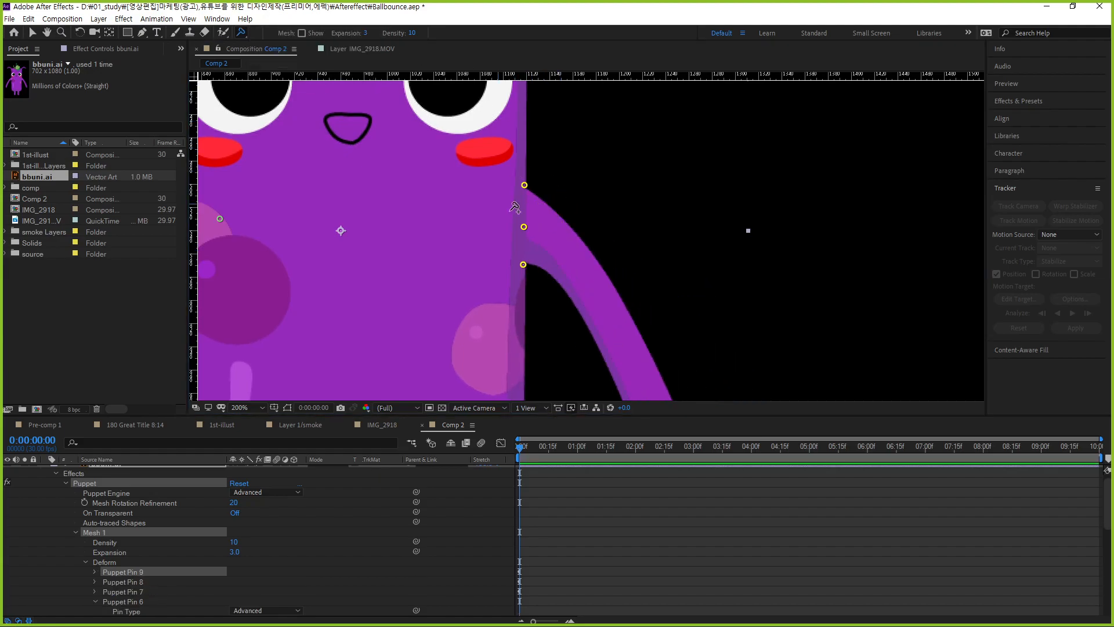
pyautogui.click(537, 232)
pyautogui.scroll(-1, 647, 290)
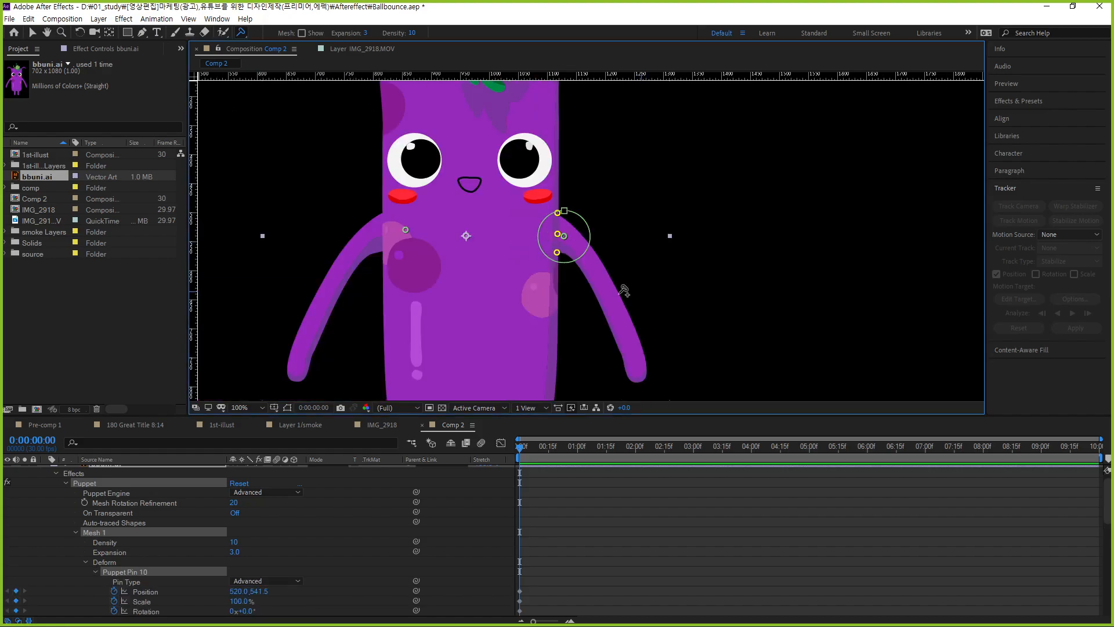
pyautogui.moveTo(477, 271); pyautogui.dragTo(404, 230)
pyautogui.moveTo(521, 208); pyautogui.dragTo(550, 193)
pyautogui.hotkey('ctrl', 'z')
pyautogui.hotkey('ctrl', 'z')
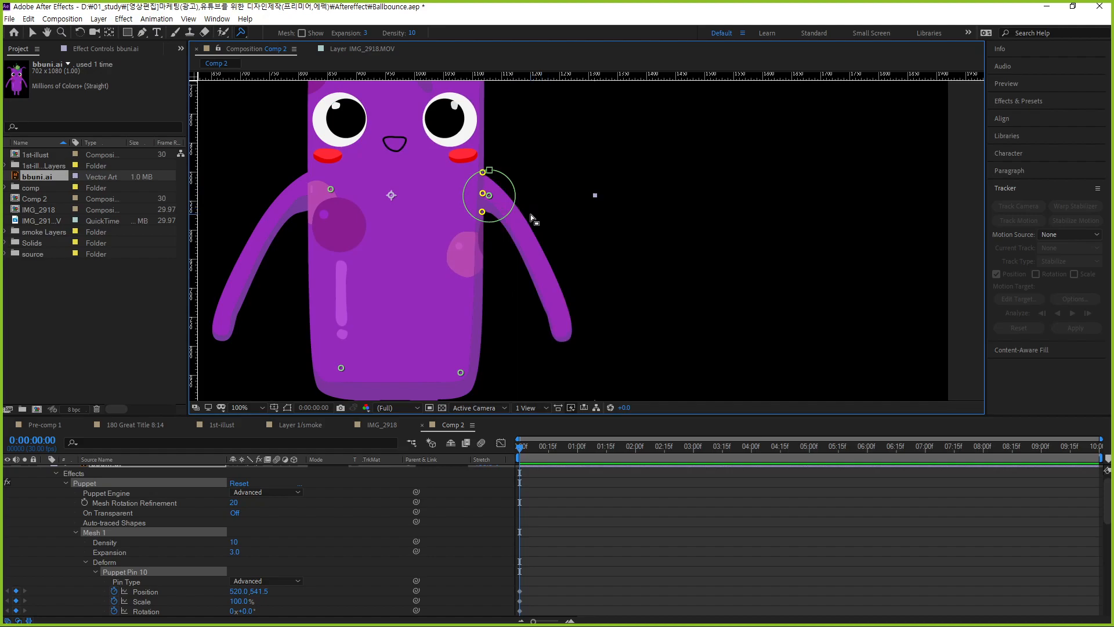
# Try an Advanced pin slightly higher at the arm's base, rotated about -54°, and undo the rotation and the pin.
pyautogui.click(489, 180)
pyautogui.moveTo(513, 192); pyautogui.dragTo(521, 165)
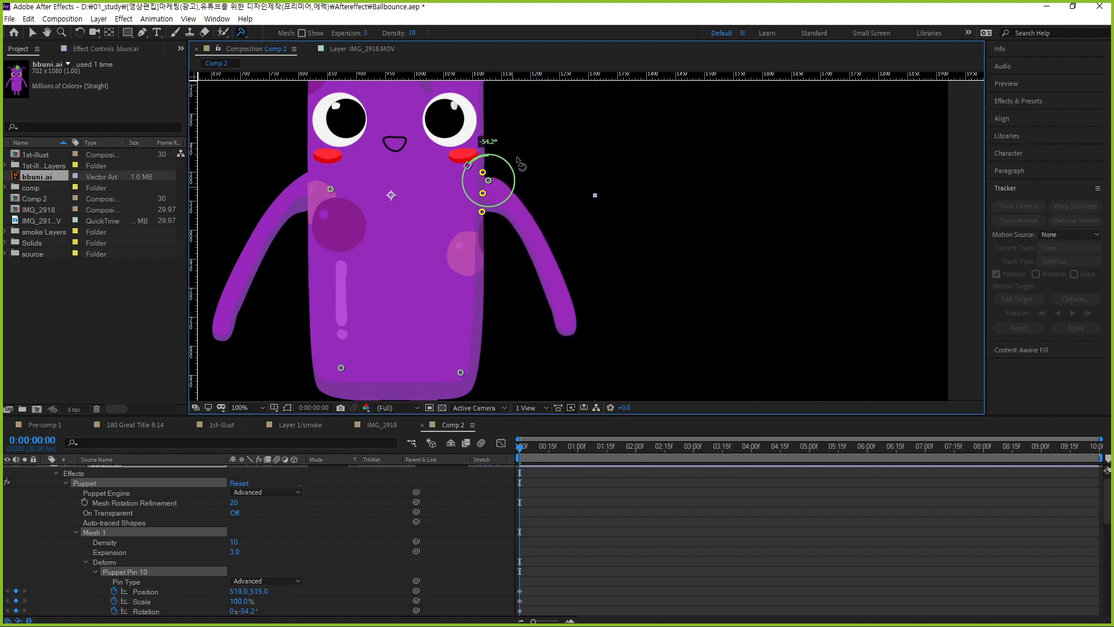
pyautogui.hotkey('ctrl', 'z')
pyautogui.hotkey('ctrl', 'z')
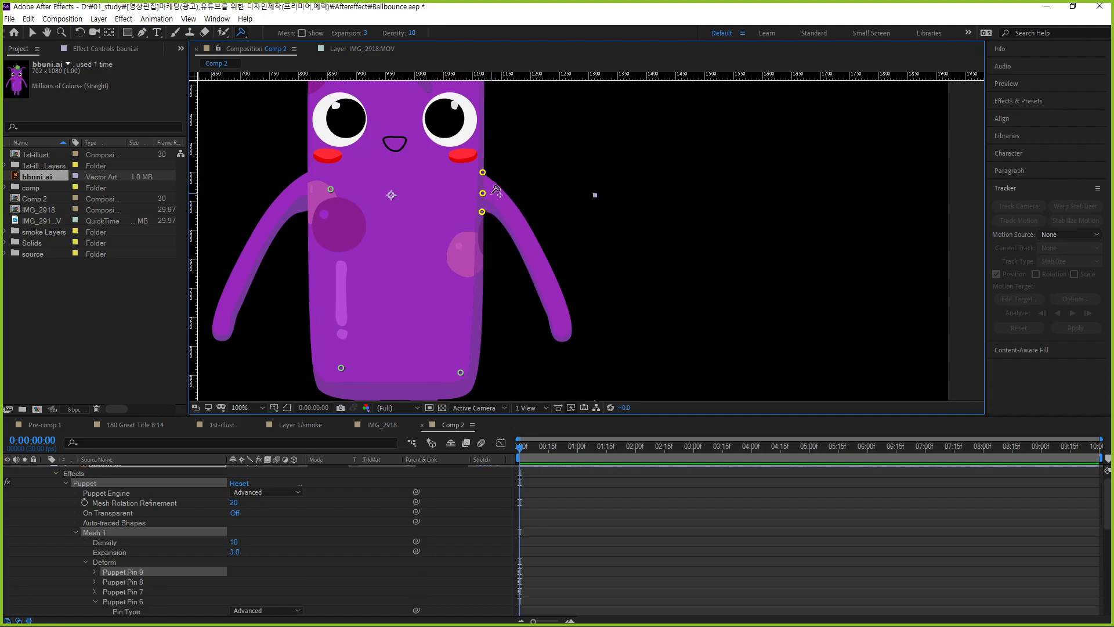
# Try an Advanced pin level with the middle Position pin by rotating the arm, and undo the rotation and the pin.
pyautogui.click(491, 193)
pyautogui.moveTo(518, 209); pyautogui.dragTo(564, 285)
pyautogui.hotkey('ctrl', 'z')
pyautogui.hotkey('ctrl', 'z')
pyautogui.hotkey('ctrl', 'z')
# Place an Advanced pin immediately beside the middle Position pin, try rotating the arm with it, and undo it.
pyautogui.press('.')
pyautogui.press('h')
pyautogui.scroll(4, 490, 256)
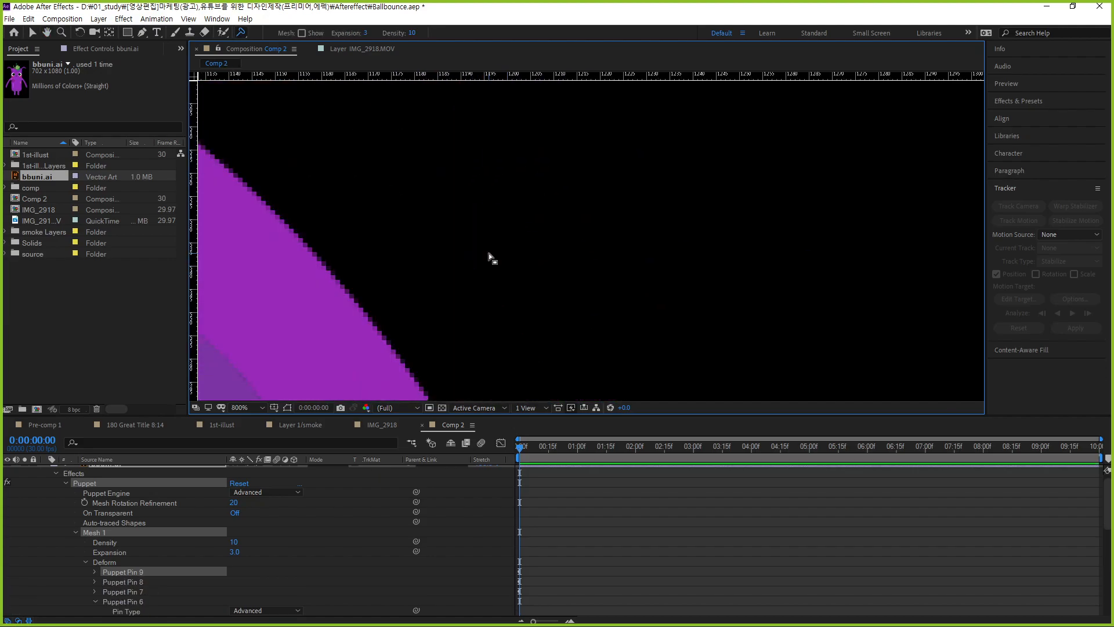
pyautogui.moveTo(373, 255); pyautogui.dragTo(768, 238)
pyautogui.hotkey('ctrl', 'p')
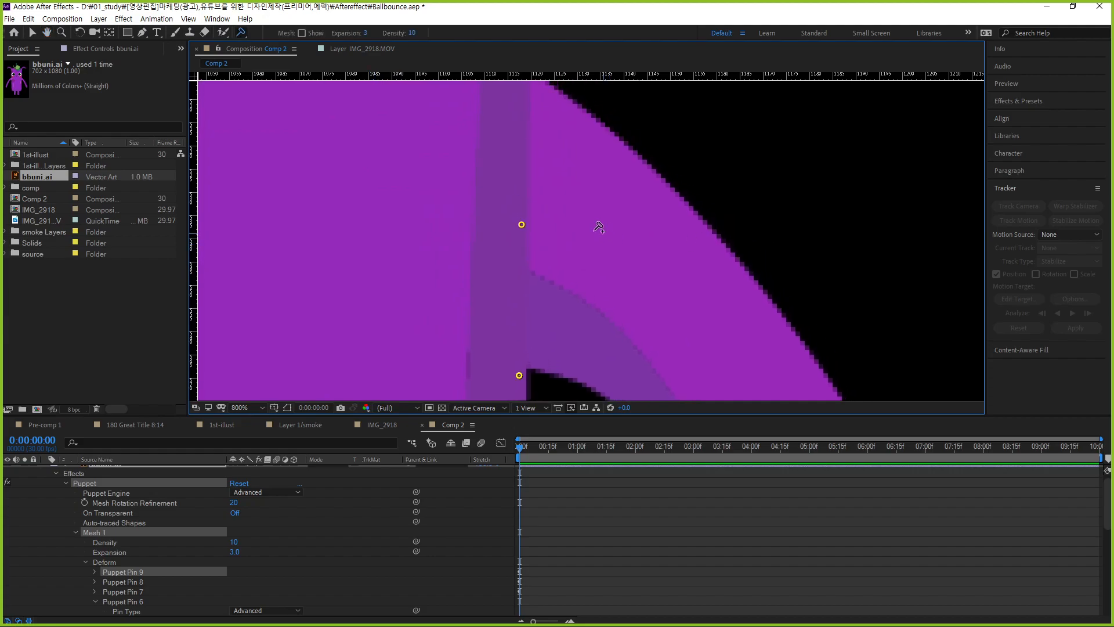
pyautogui.click(539, 220)
pyautogui.scroll(-6, 562, 231)
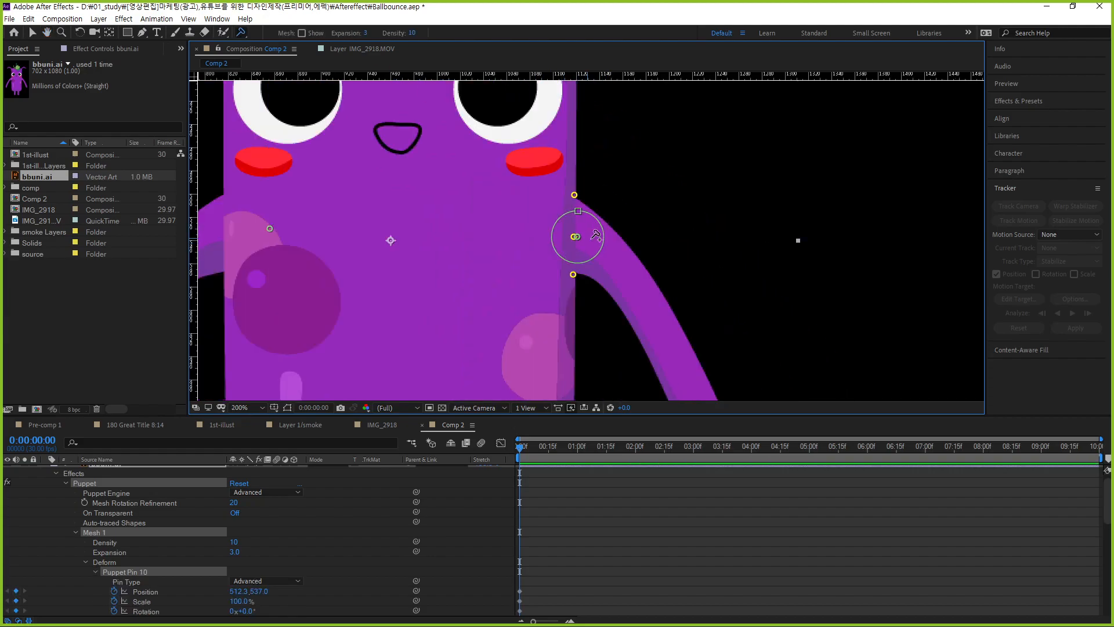
pyautogui.moveTo(614, 254); pyautogui.dragTo(506, 225)
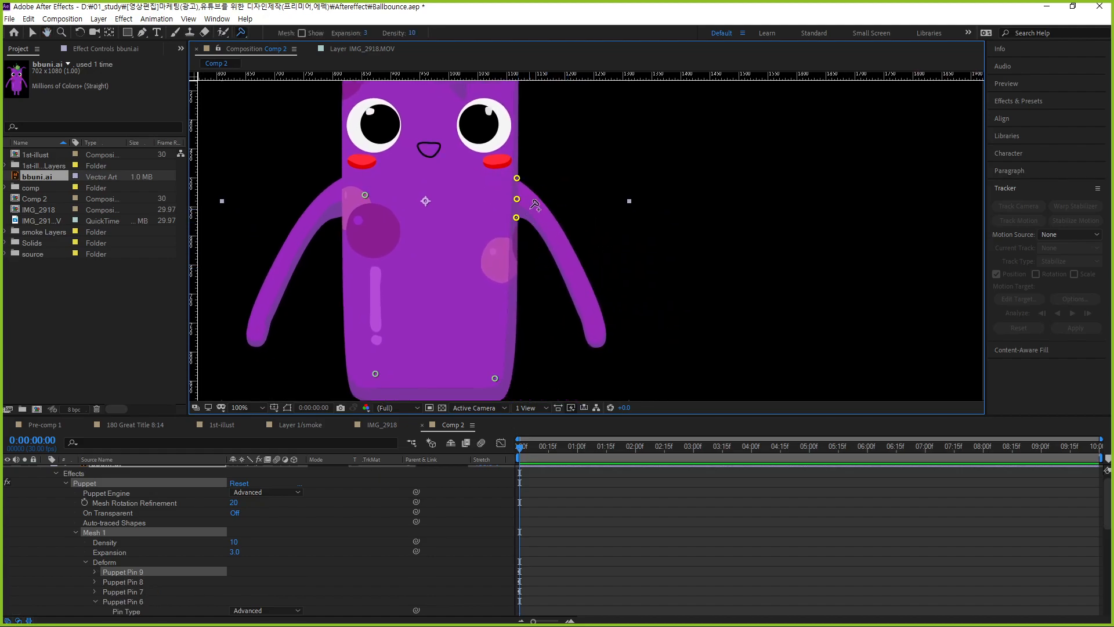
# Place a Puppet Advanced pin on the base of the right-hand arm, just outside the middle Position pin, at about 525, 539.
pyautogui.click(526, 200)
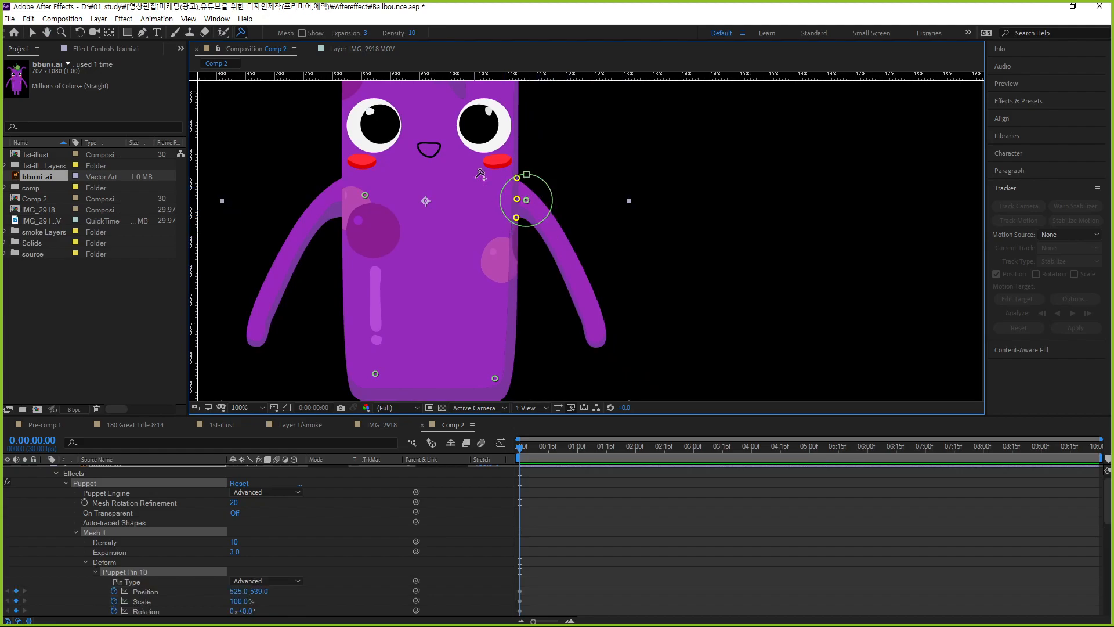
# Place a Puppet Bend pin midway along the right-hand arm, and try raising the arm and bending the forearm upward.
pyautogui.moveTo(241, 39); pyautogui.dragTo(316, 58)
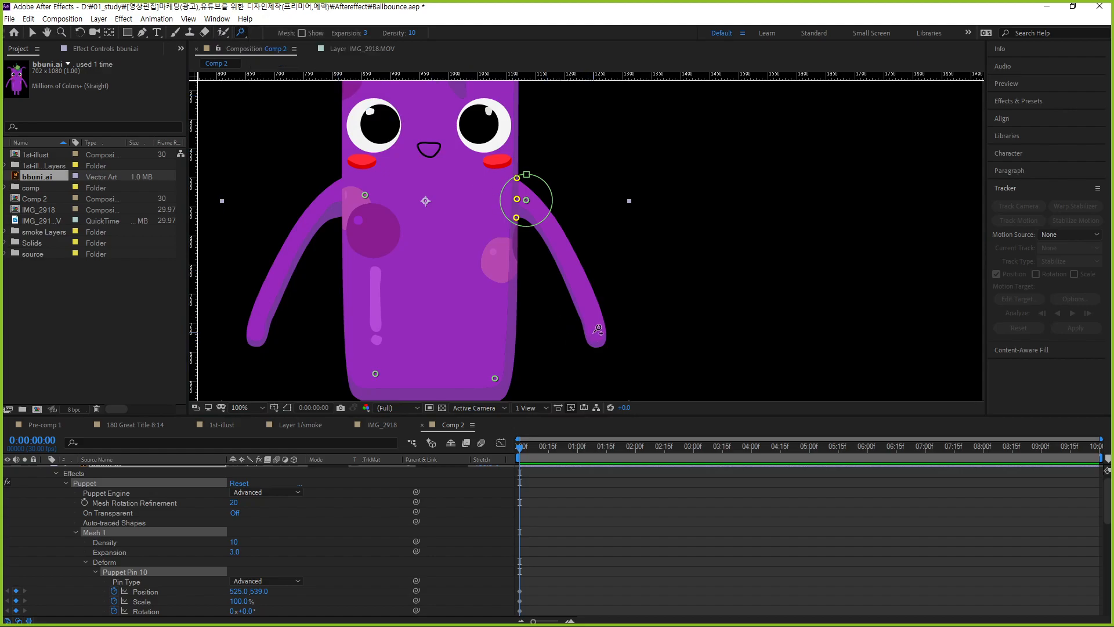
pyautogui.click(570, 260)
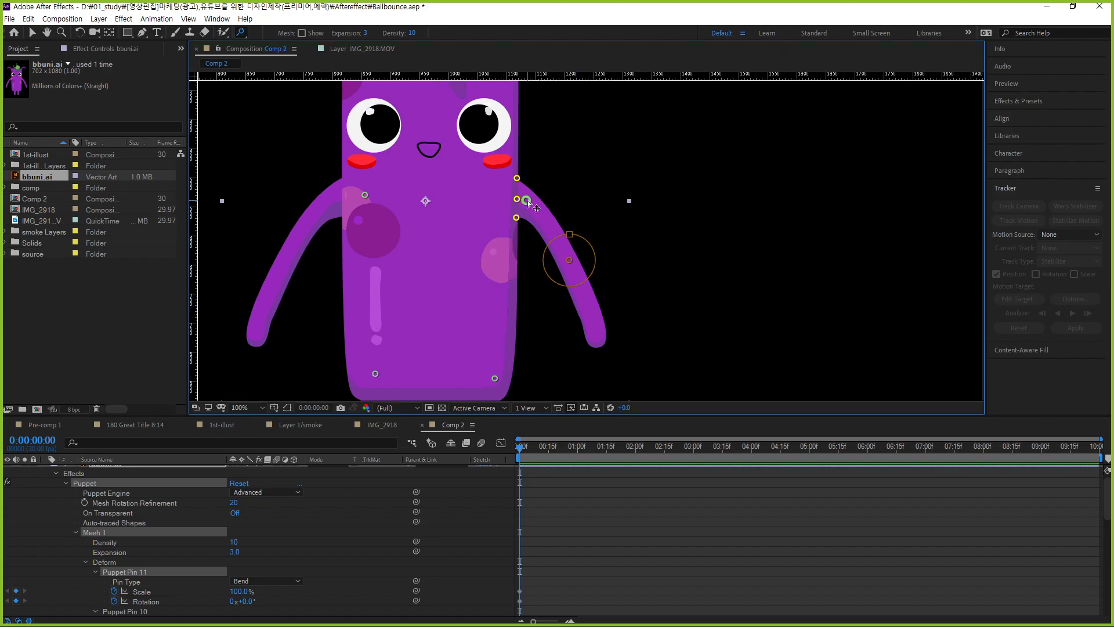
pyautogui.moveTo(556, 217); pyautogui.dragTo(565, 182)
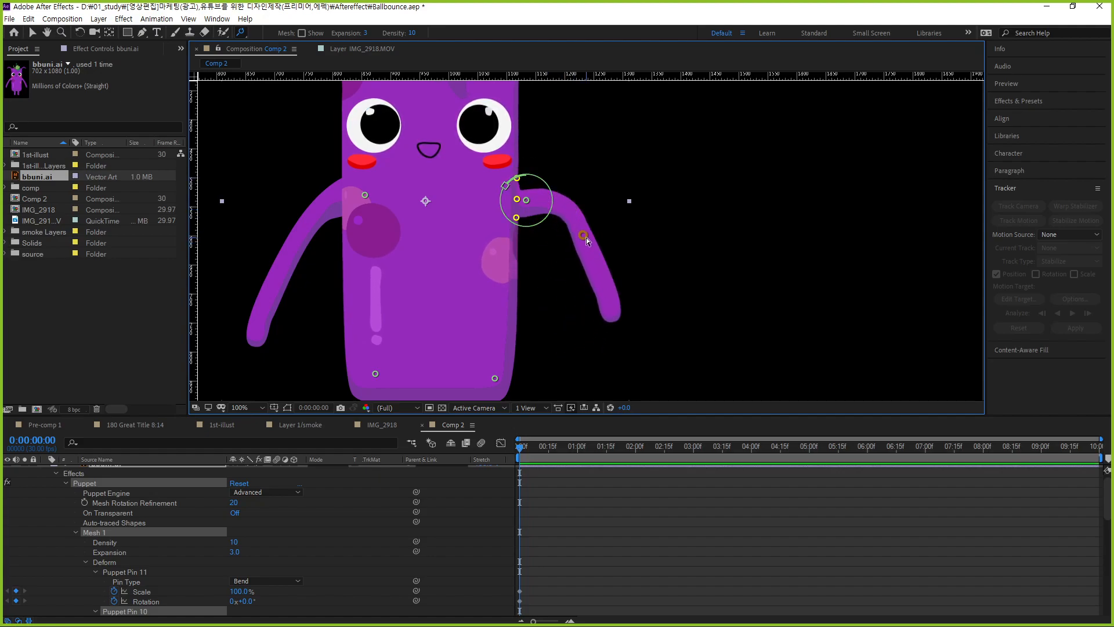
pyautogui.moveTo(615, 238)
pyautogui.moveTo(614, 238); pyautogui.dragTo(555, 191)
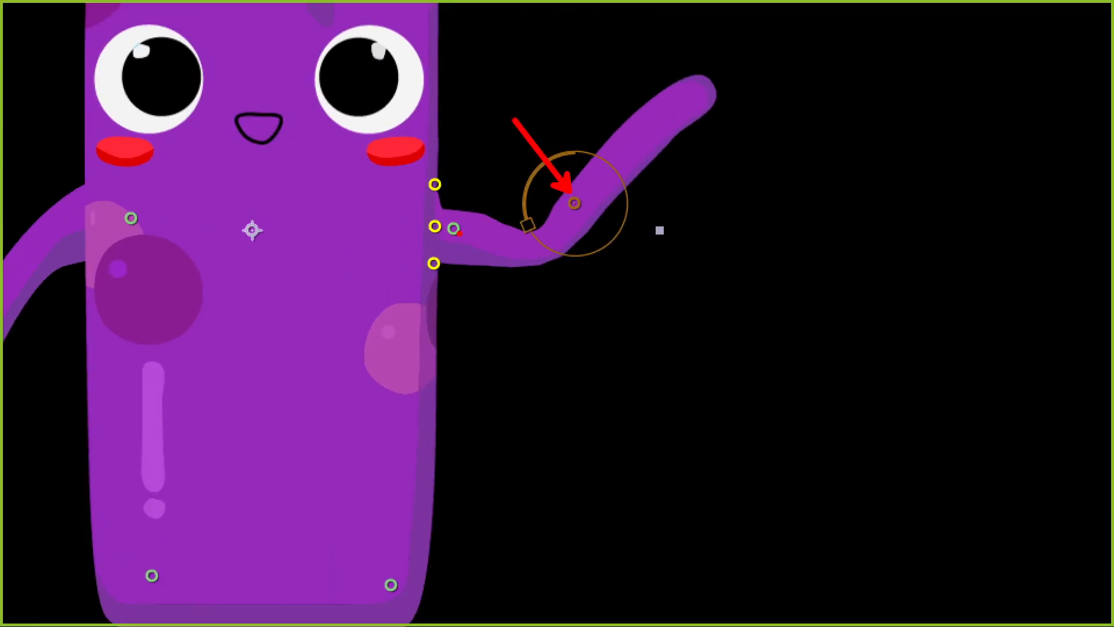
pyautogui.moveTo(506, 177); pyautogui.dragTo(582, 378)
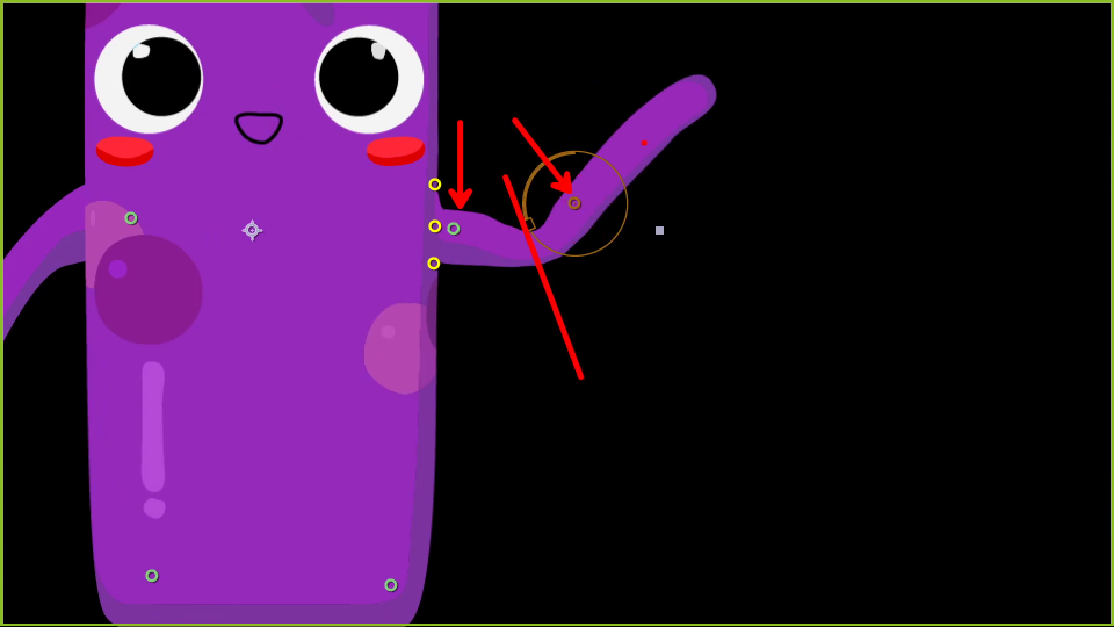
pyautogui.moveTo(533, 131)
pyautogui.mouseDown()
pyautogui.moveTo(582, 167)
pyautogui.moveTo(667, 277)
pyautogui.mouseUp()
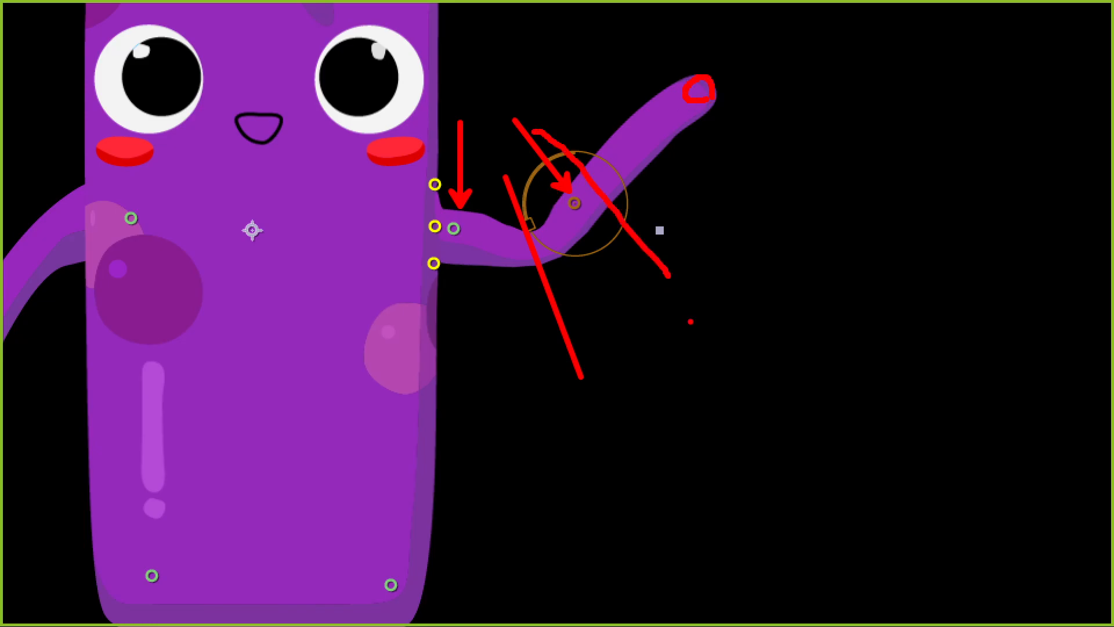
pyautogui.press('Escape')
# Undo the rotations of the right-hand arm and the mid-arm Bend pin.
pyautogui.hotkey('ctrl', 'z')
pyautogui.hotkey('ctrl', 'z')
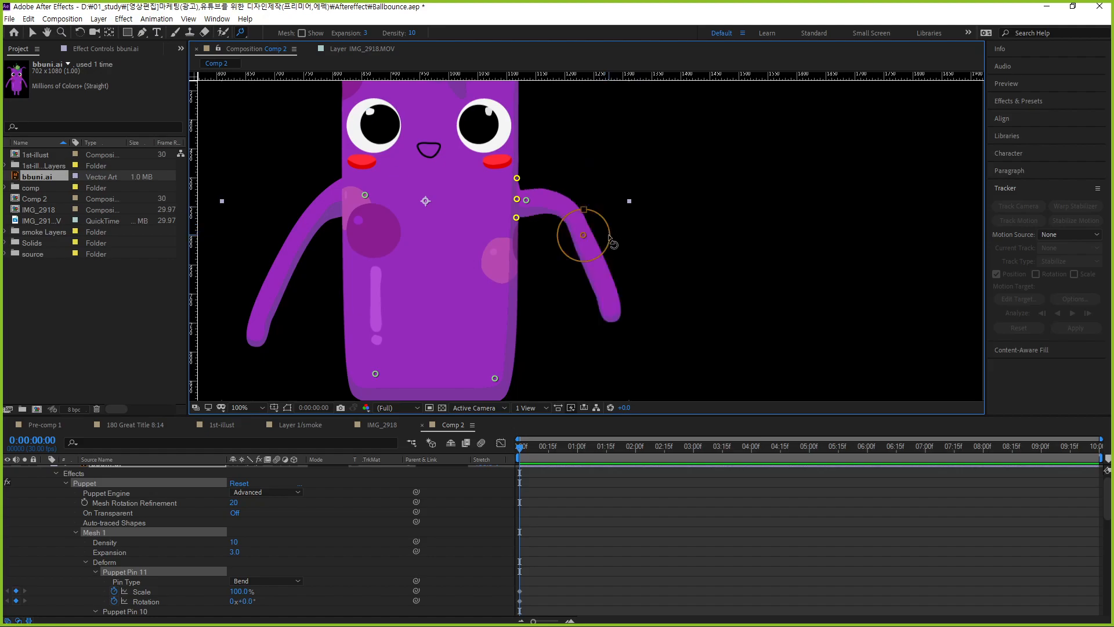
pyautogui.hotkey('ctrl', 'z')
pyautogui.click(569, 260)
pyautogui.hotkey('ctrl', 'z')
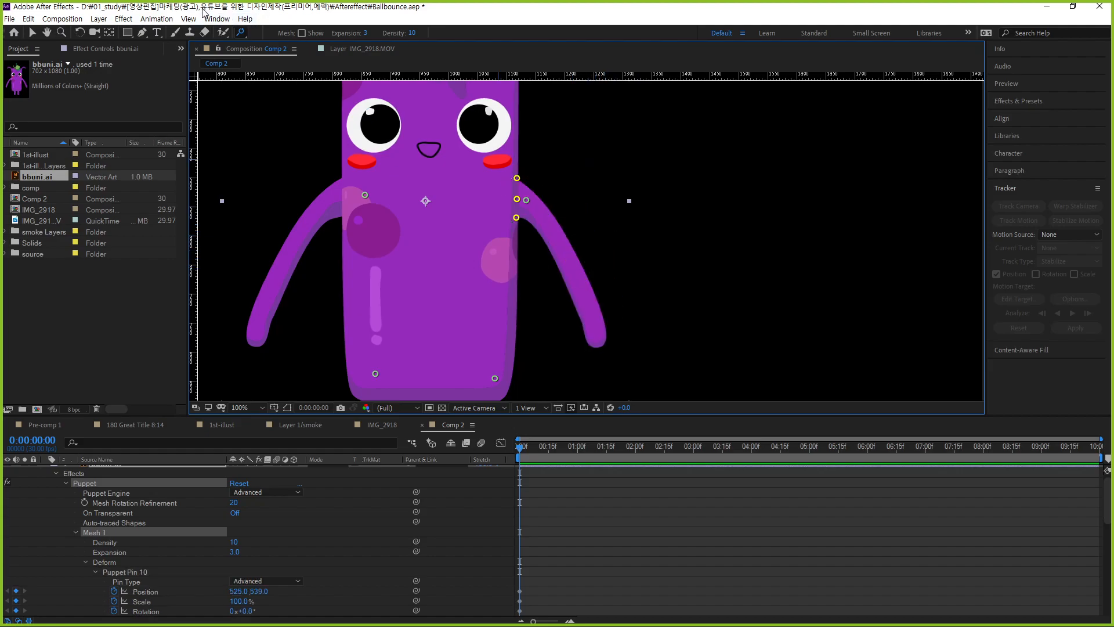
# Place a Bend pin on the right-hand arm's hand, try rotating the shoulder and hand pins, and undo the rotations.
pyautogui.click(601, 328)
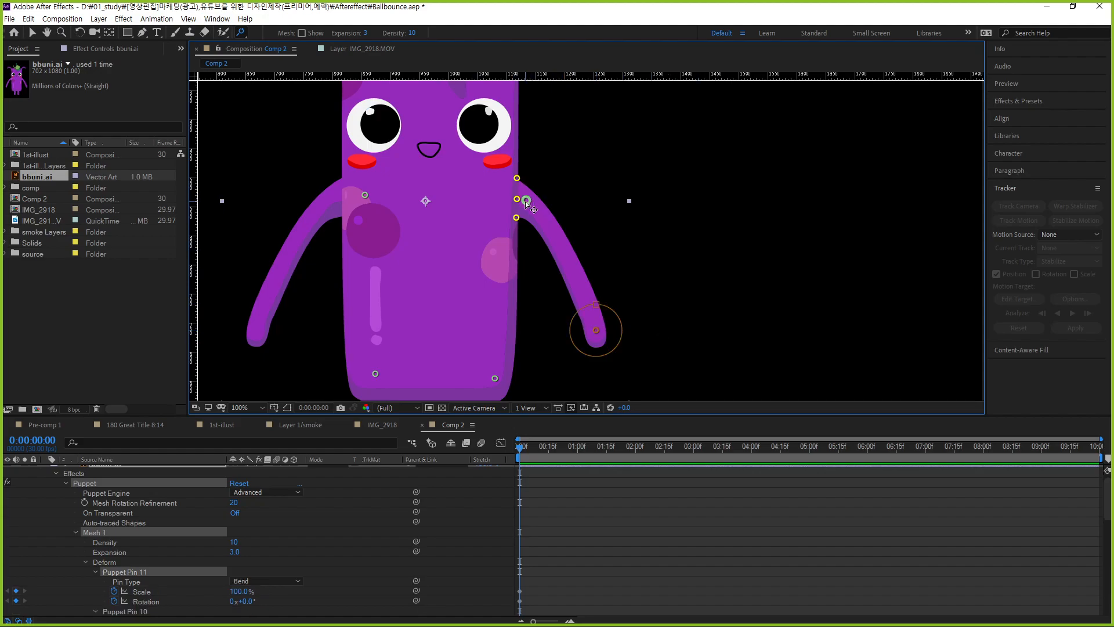
pyautogui.moveTo(549, 222)
pyautogui.mouseDown()
pyautogui.moveTo(645, 243)
pyautogui.moveTo(617, 216)
pyautogui.moveTo(554, 224)
pyautogui.moveTo(589, 222)
pyautogui.moveTo(573, 204)
pyautogui.moveTo(619, 235)
pyautogui.mouseUp()
pyautogui.click(644, 263)
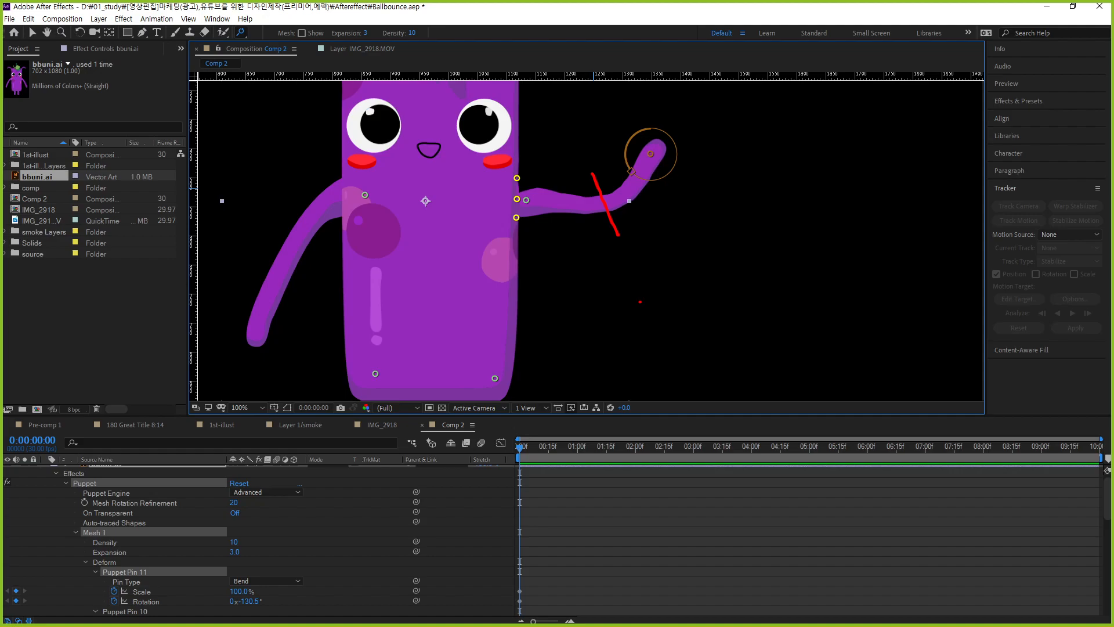
pyautogui.hotkey('ctrl', 'z')
pyautogui.hotkey('ctrl', 'z')
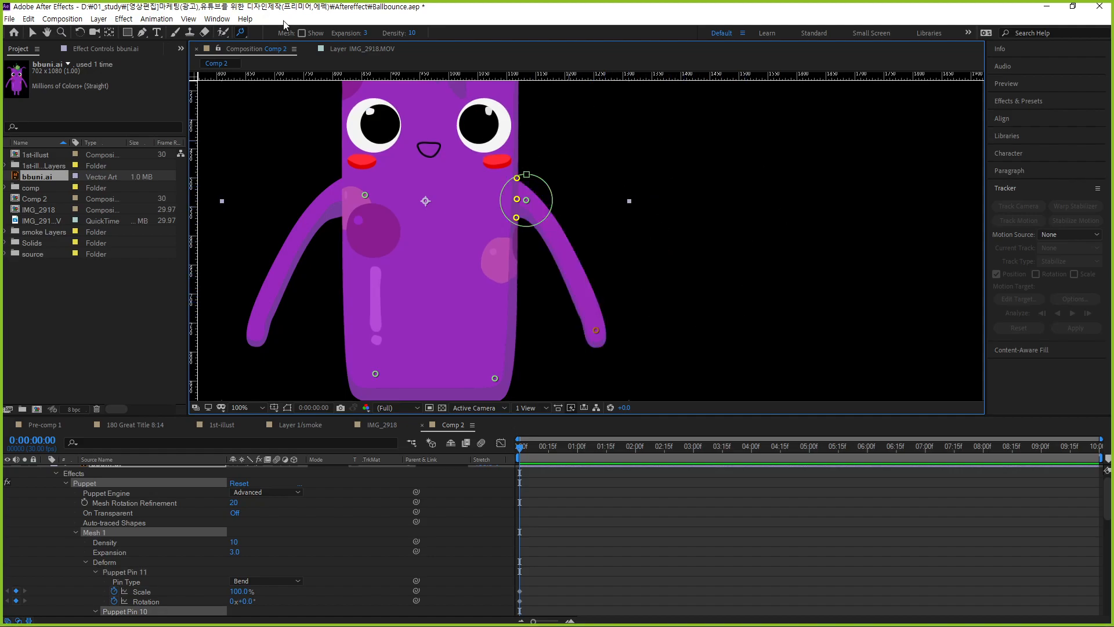
# Place a Puppet Starch pin midway along the right-hand arm.
pyautogui.moveTo(239, 33); pyautogui.dragTo(322, 47)
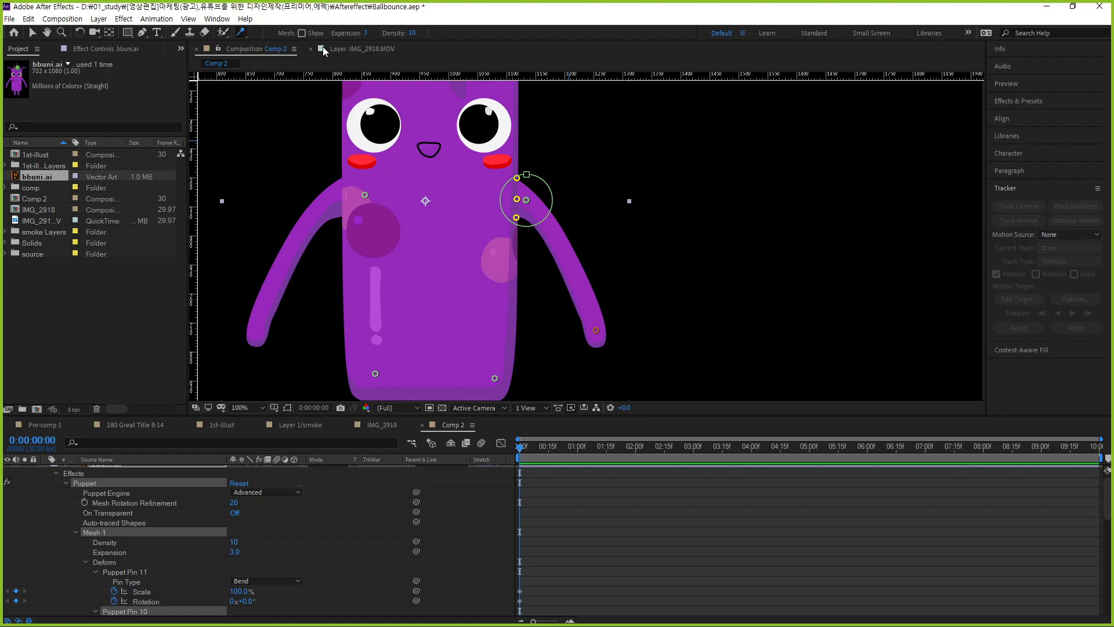
pyautogui.click(568, 259)
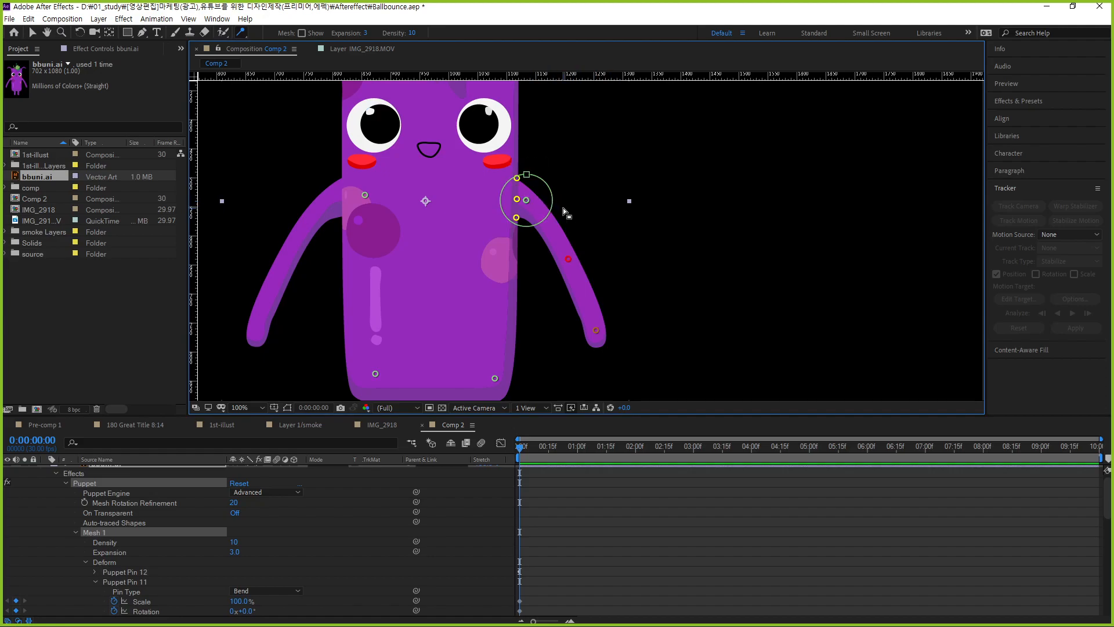
# Try raising the right-hand arm with the shoulder pin and rotating the hand's Bend pin to about -164° to examine the stiffened arm section.
pyautogui.moveTo(555, 209); pyautogui.dragTo(552, 165)
pyautogui.click(633, 275)
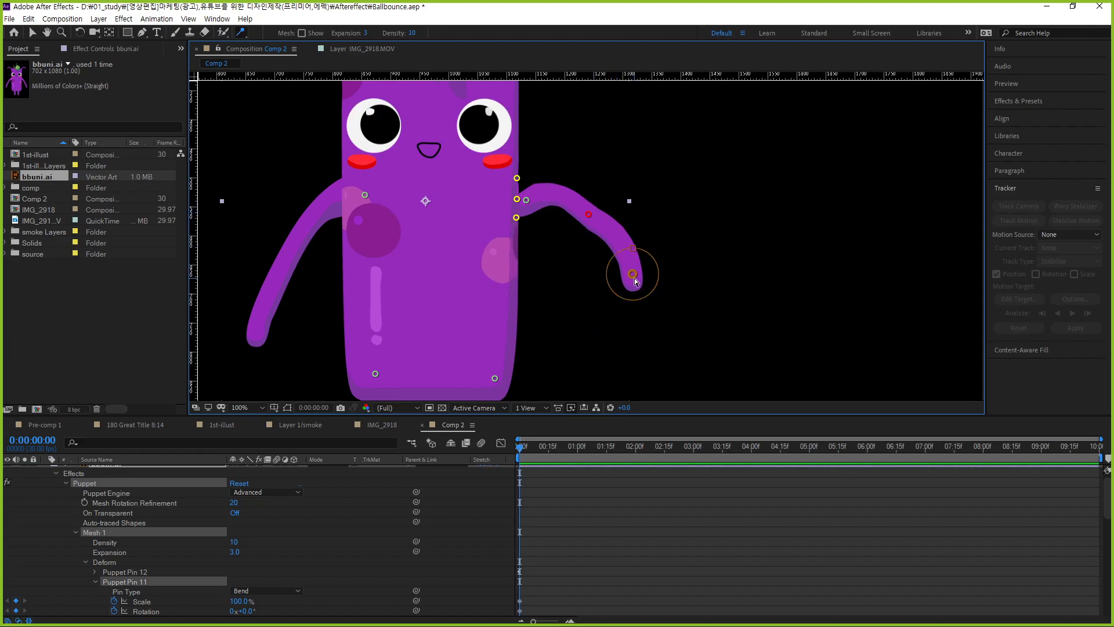
pyautogui.moveTo(663, 280); pyautogui.dragTo(539, 183)
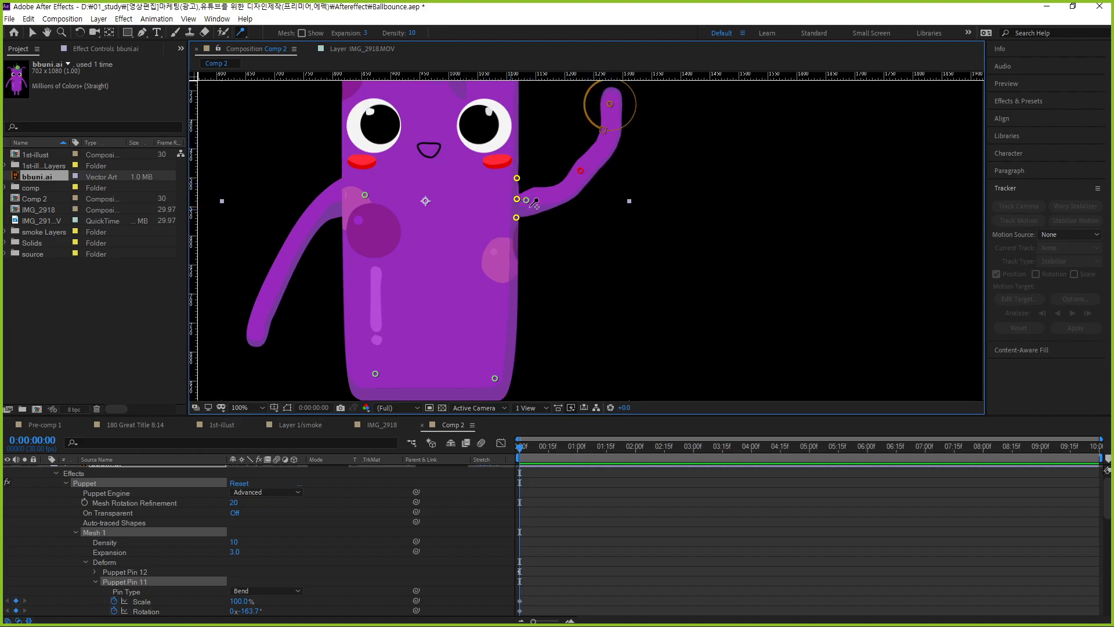
pyautogui.click(581, 172)
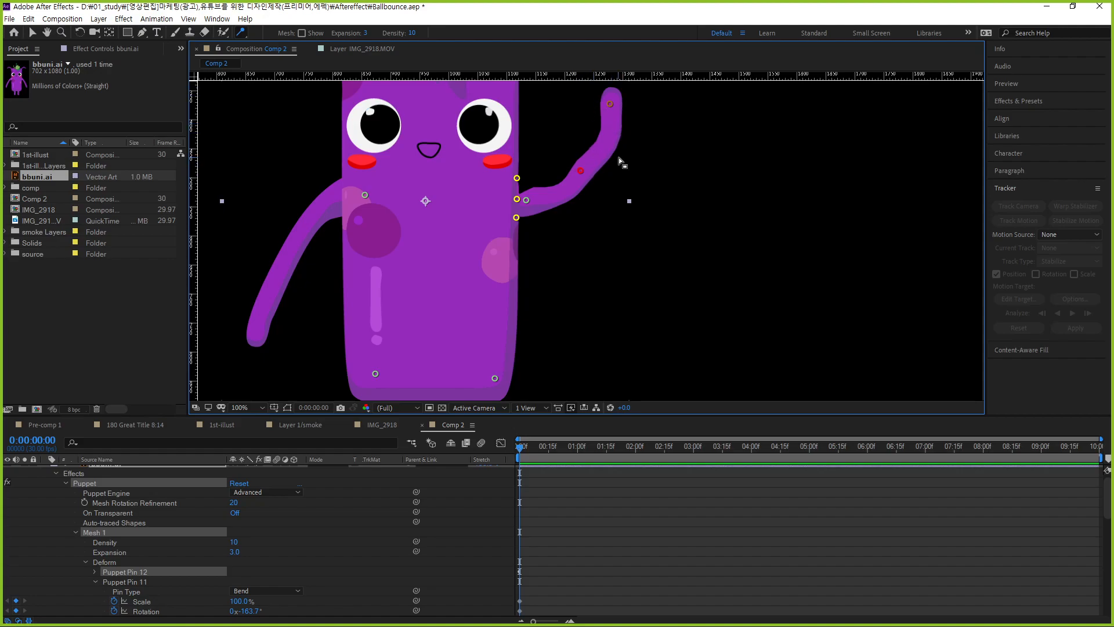
pyautogui.moveTo(569, 130); pyautogui.dragTo(659, 159)
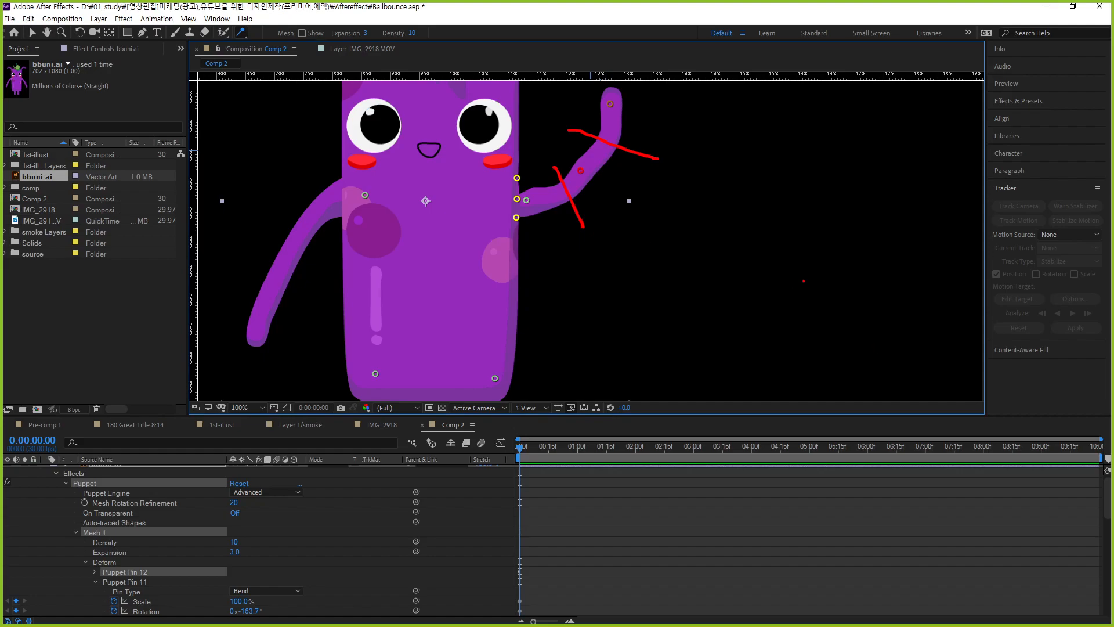
# Undo the shoulder and hand rotations and the Starch pin placed midway along the right-hand arm.
pyautogui.press('Escape')
pyautogui.hotkey('ctrl', 'z')
pyautogui.hotkey('ctrl', 'z')
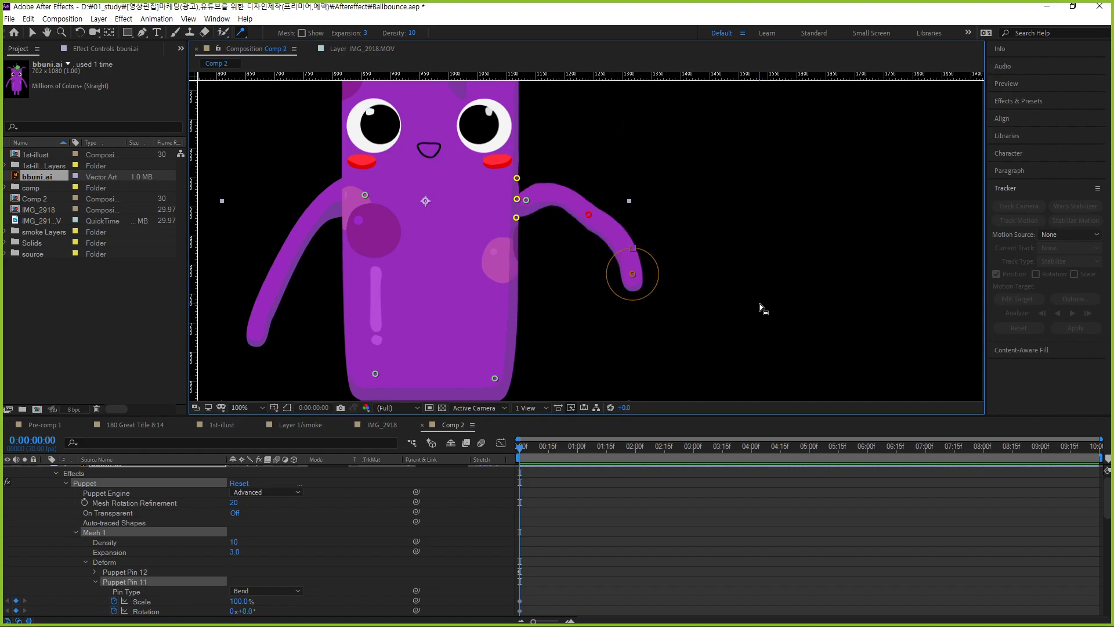
pyautogui.hotkey('ctrl', 'z')
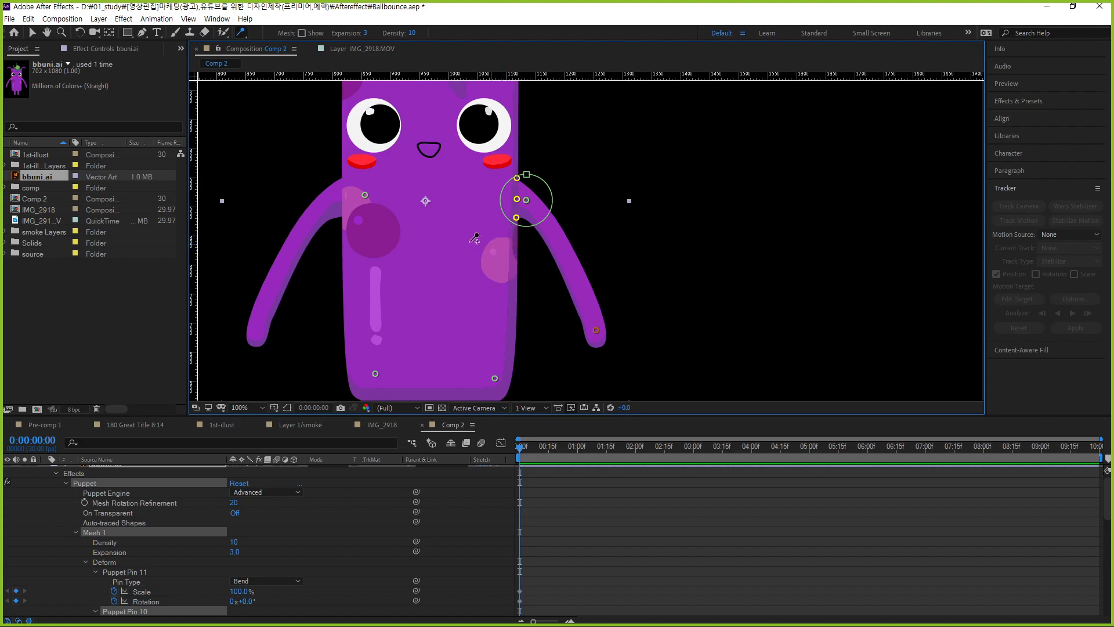
# Raise the right-hand arm by rotating its shoulder pin to about -103° and its hand Bend pin to about -111°.
pyautogui.click(242, 29)
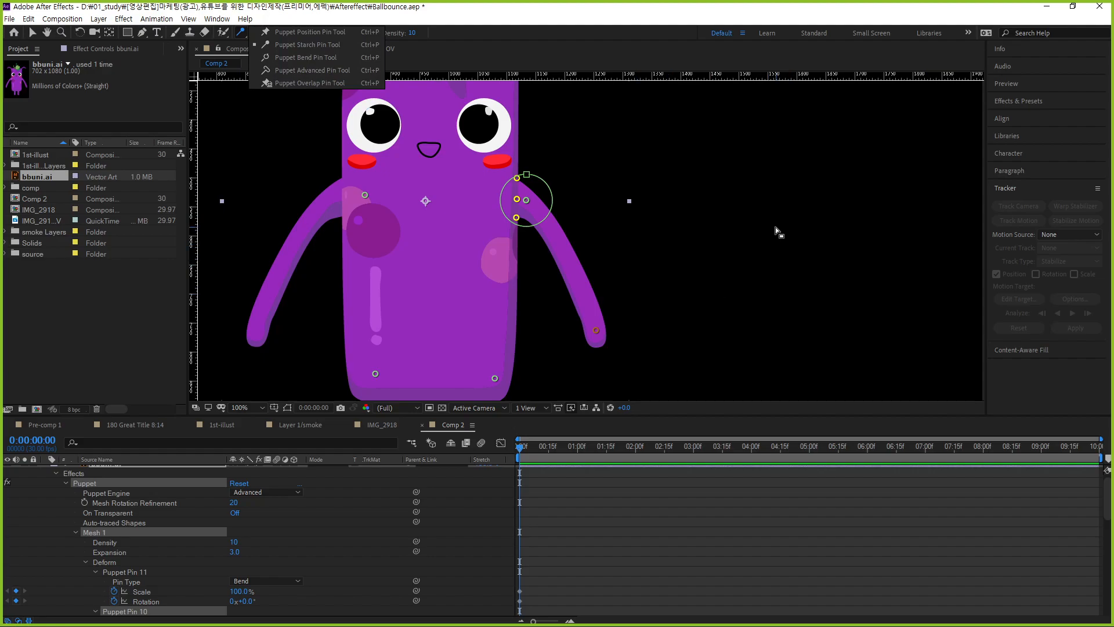
pyautogui.click(704, 60)
pyautogui.press('h')
pyautogui.moveTo(435, 230); pyautogui.dragTo(468, 301)
pyautogui.scroll(-2, 486, 256)
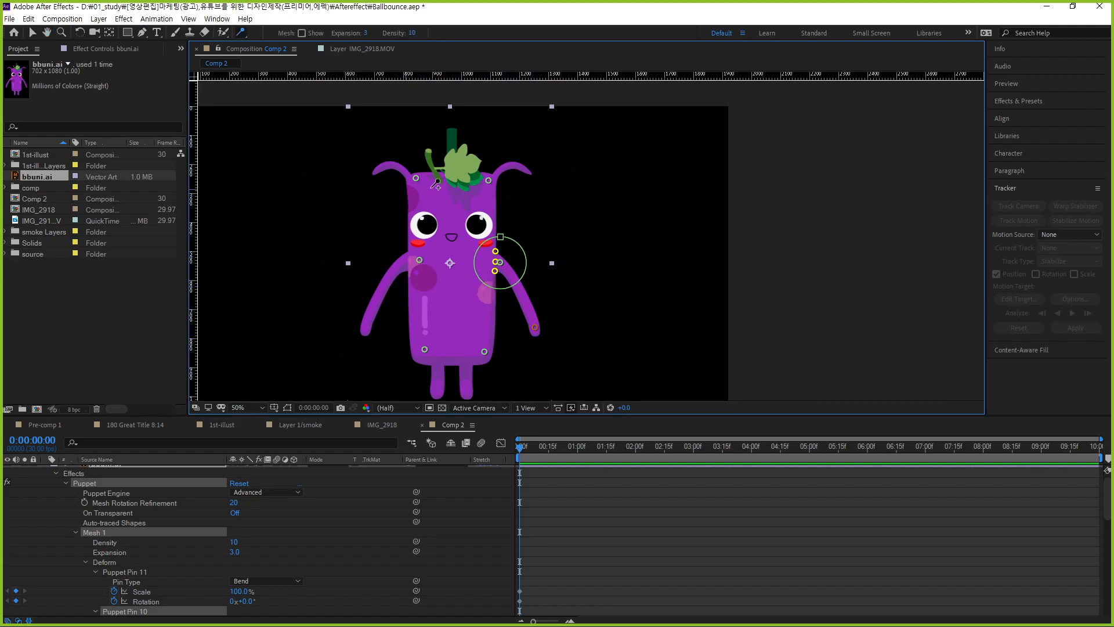
pyautogui.moveTo(531, 264); pyautogui.dragTo(366, 274)
pyautogui.click(558, 273)
pyautogui.moveTo(578, 209); pyautogui.dragTo(589, 217)
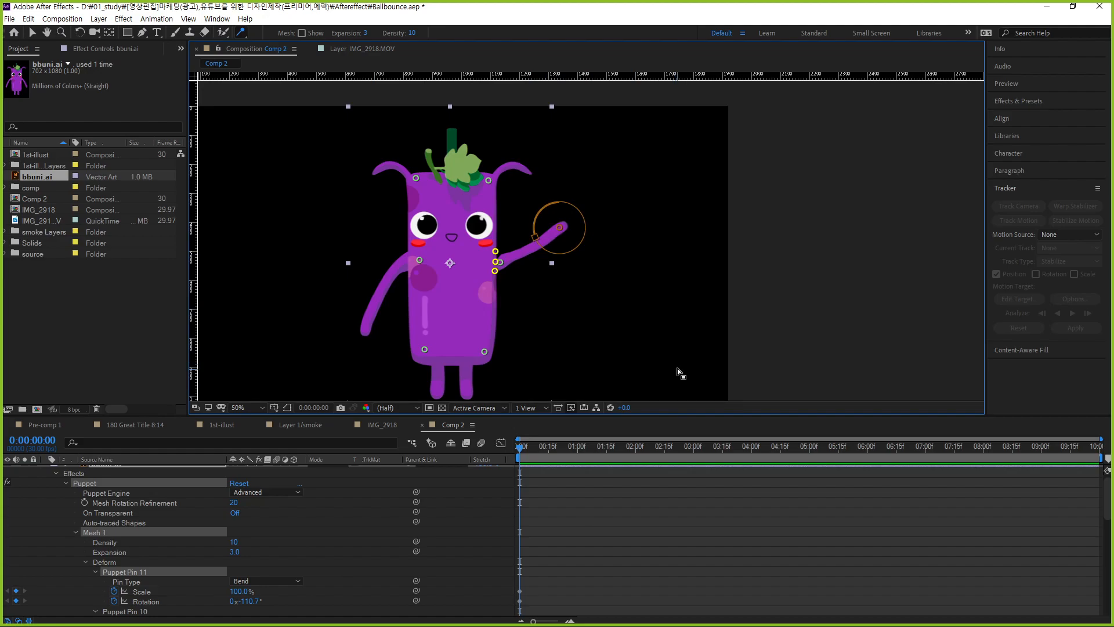
# Enlarge the timeline and examine the puppet pins' properties and keyframes under Mesh 1.
pyautogui.moveTo(328, 415); pyautogui.dragTo(337, 297)
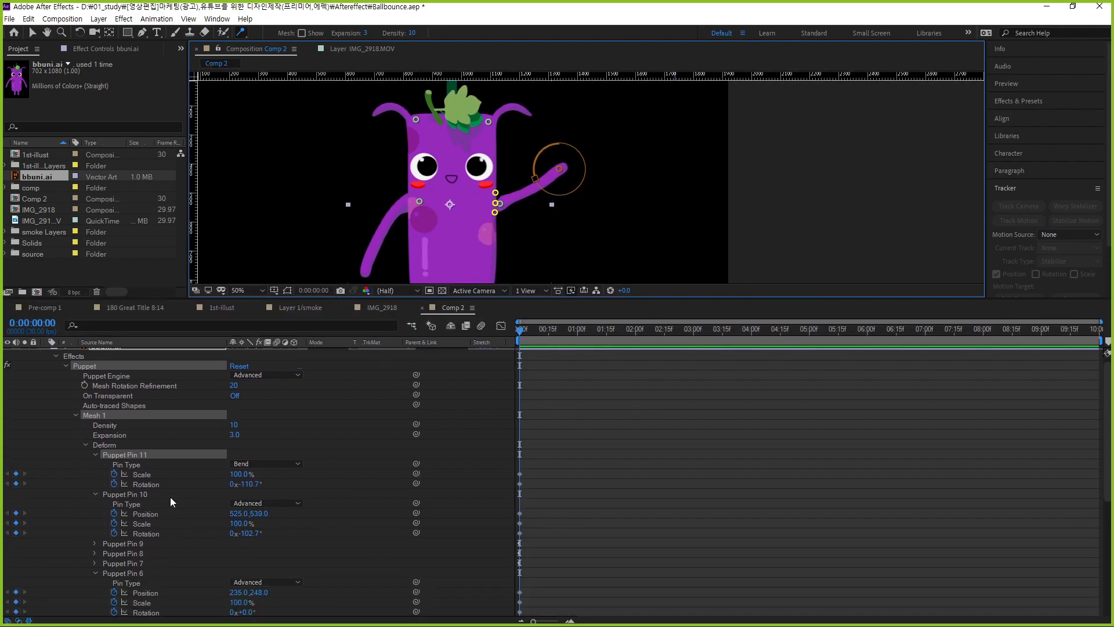
pyautogui.scroll(-1, 169, 497)
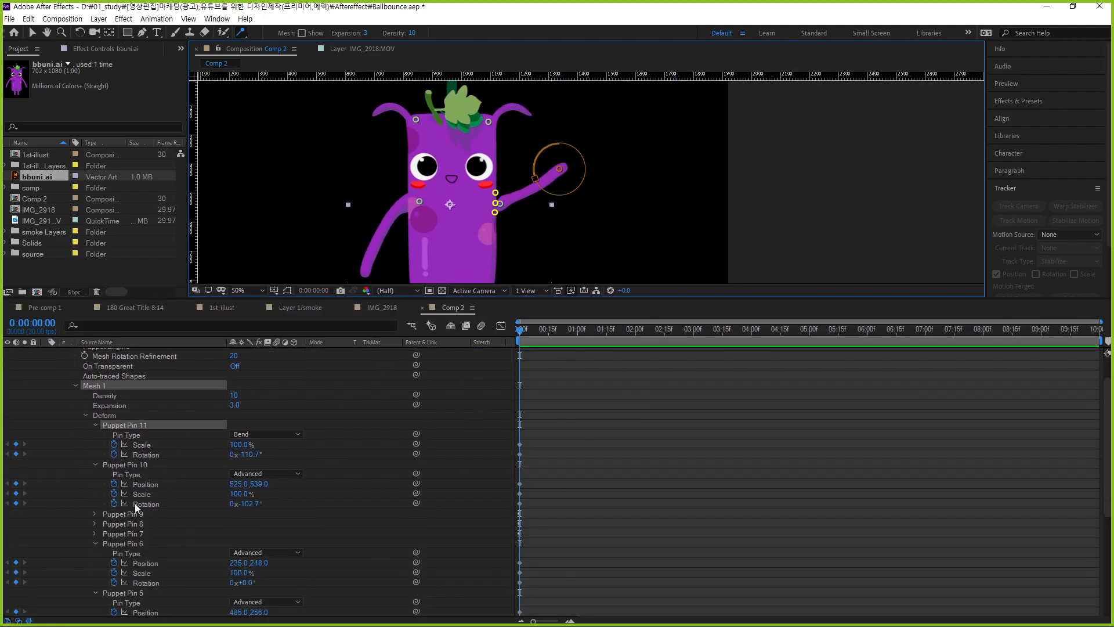
pyautogui.click(111, 416)
pyautogui.click(128, 427)
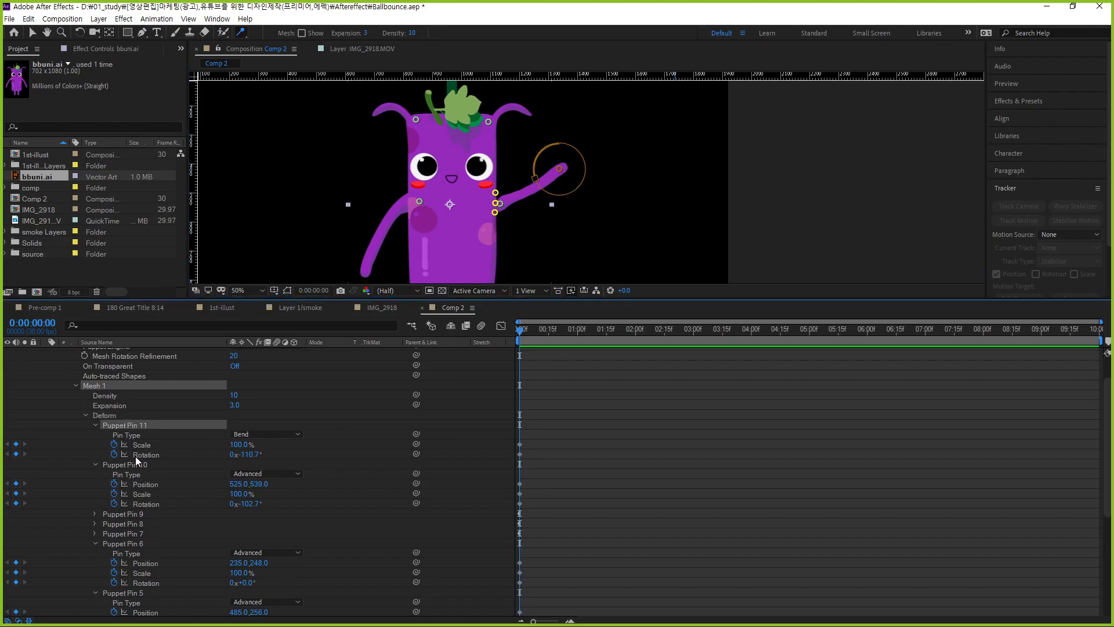
pyautogui.click(137, 466)
pyautogui.click(134, 513)
pyautogui.click(138, 532)
pyautogui.click(137, 543)
pyautogui.click(137, 531)
pyautogui.click(138, 524)
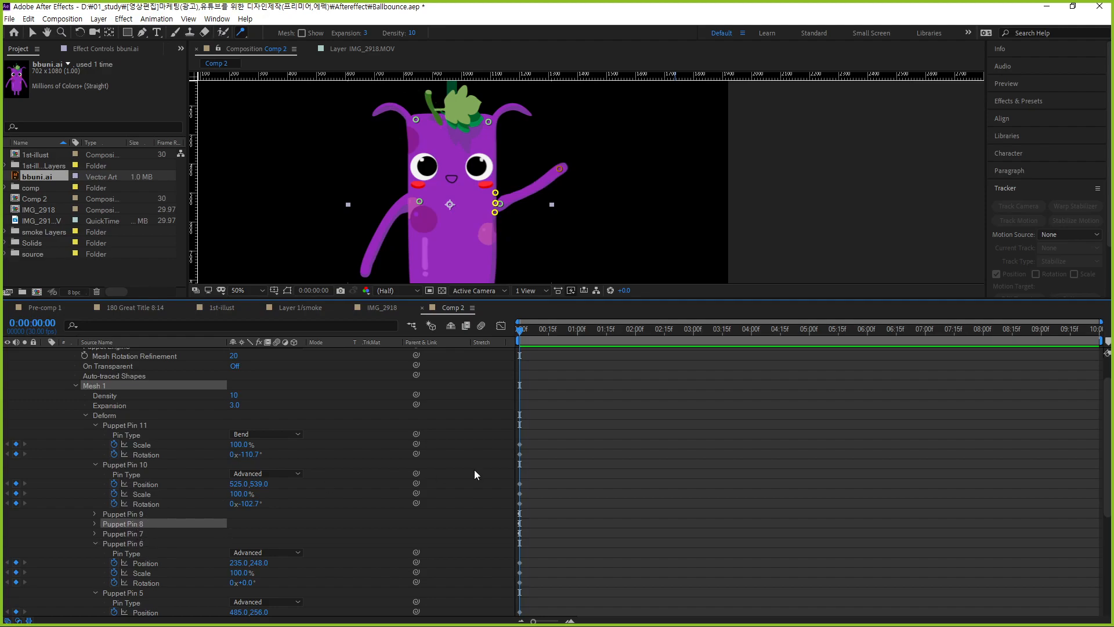
pyautogui.click(590, 416)
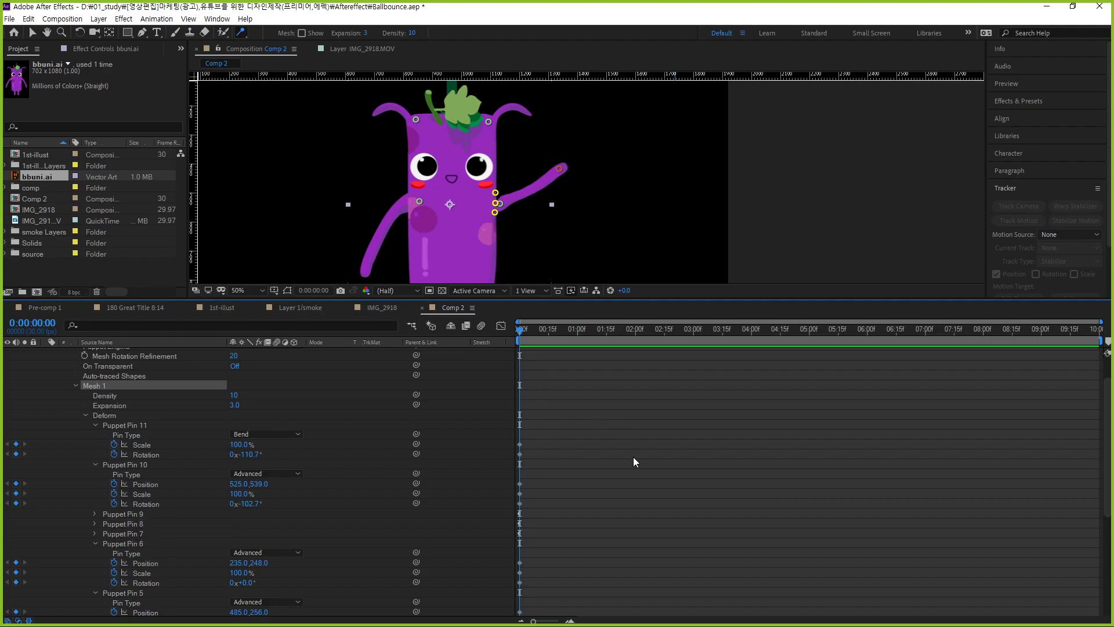
pyautogui.moveTo(520, 332); pyautogui.dragTo(614, 348)
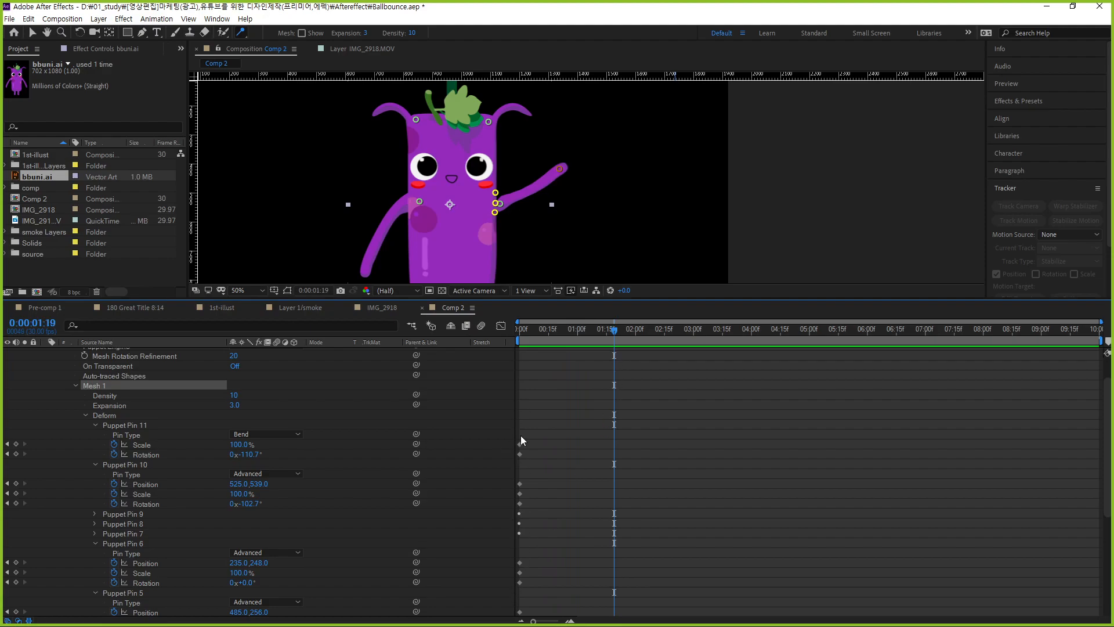
pyautogui.moveTo(608, 329); pyautogui.dragTo(506, 343)
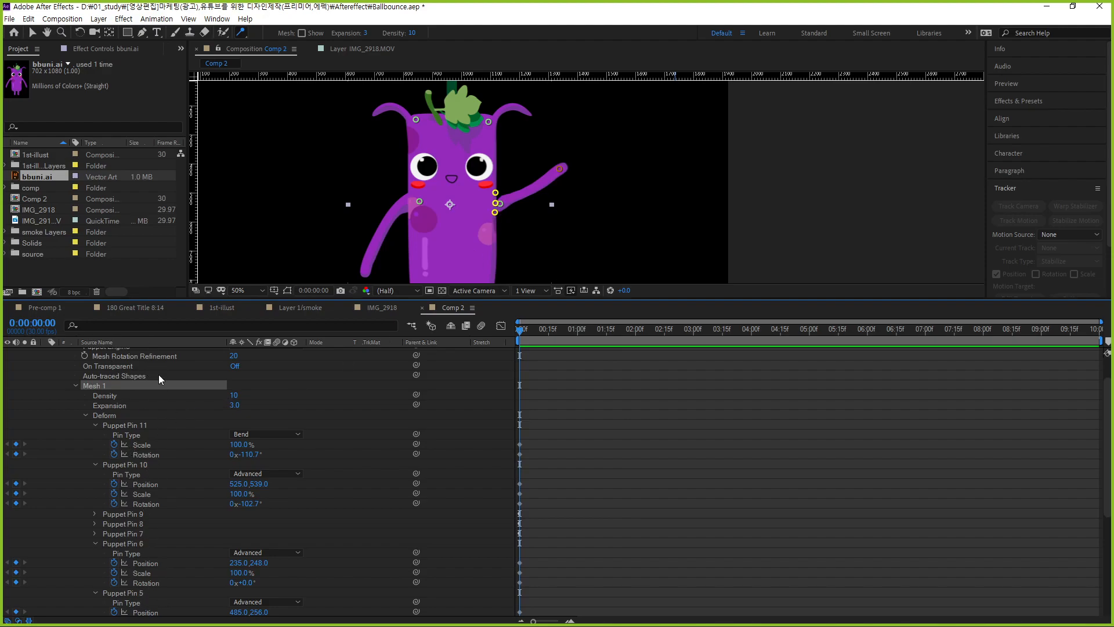
# Keyframe a wave on the hand's Bend pin, rotating it upward at 0:00:00:15 and back to about -105° at 0:00:01:15.
pyautogui.moveTo(525, 334); pyautogui.dragTo(549, 342)
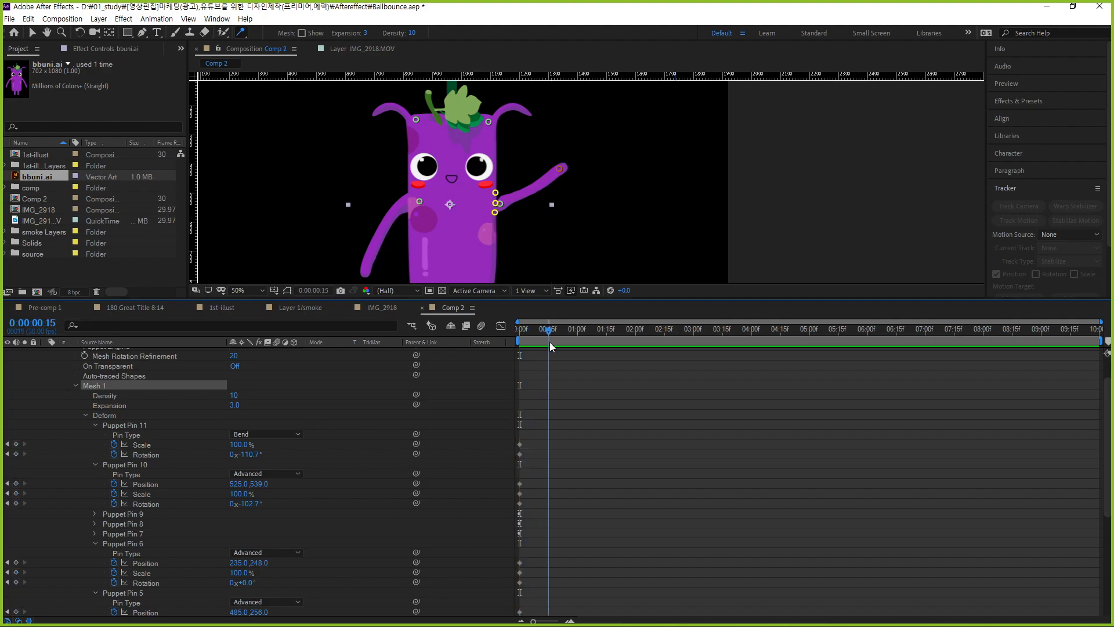
pyautogui.click(561, 172)
pyautogui.moveTo(582, 196); pyautogui.dragTo(576, 170)
pyautogui.moveTo(549, 332); pyautogui.dragTo(606, 352)
pyautogui.moveTo(572, 163); pyautogui.dragTo(569, 203)
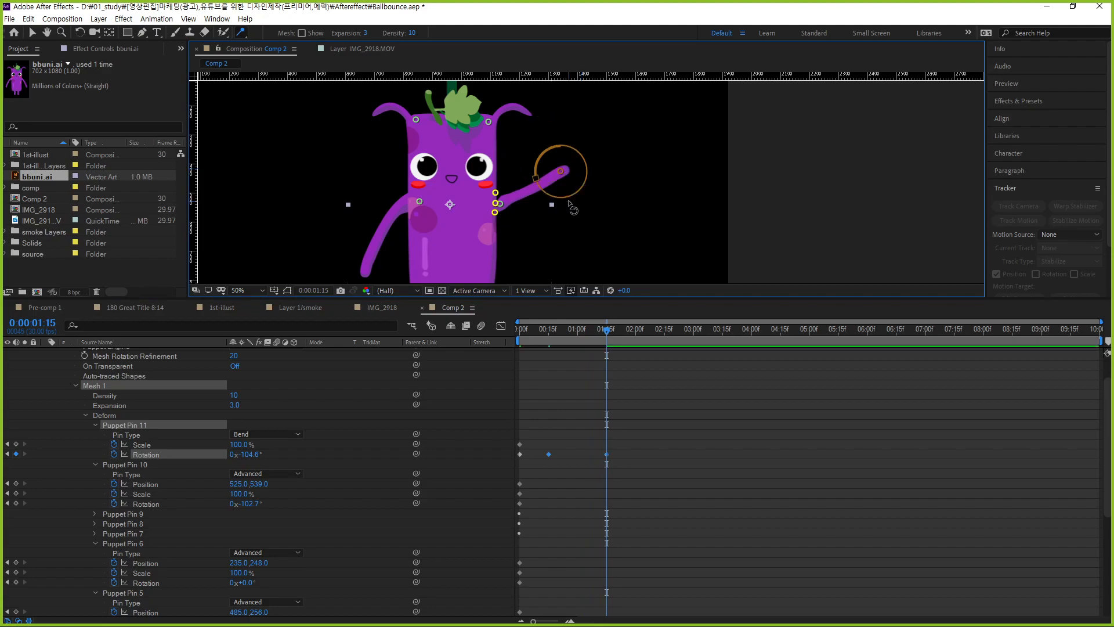
# Add hand Bend pin rotation keyframes of about -144° at 0:00:02:15 and about -109° at 0:00:03:00.
pyautogui.moveTo(648, 344); pyautogui.dragTo(668, 346)
pyautogui.moveTo(583, 189); pyautogui.dragTo(575, 175)
pyautogui.moveTo(665, 331); pyautogui.dragTo(693, 333)
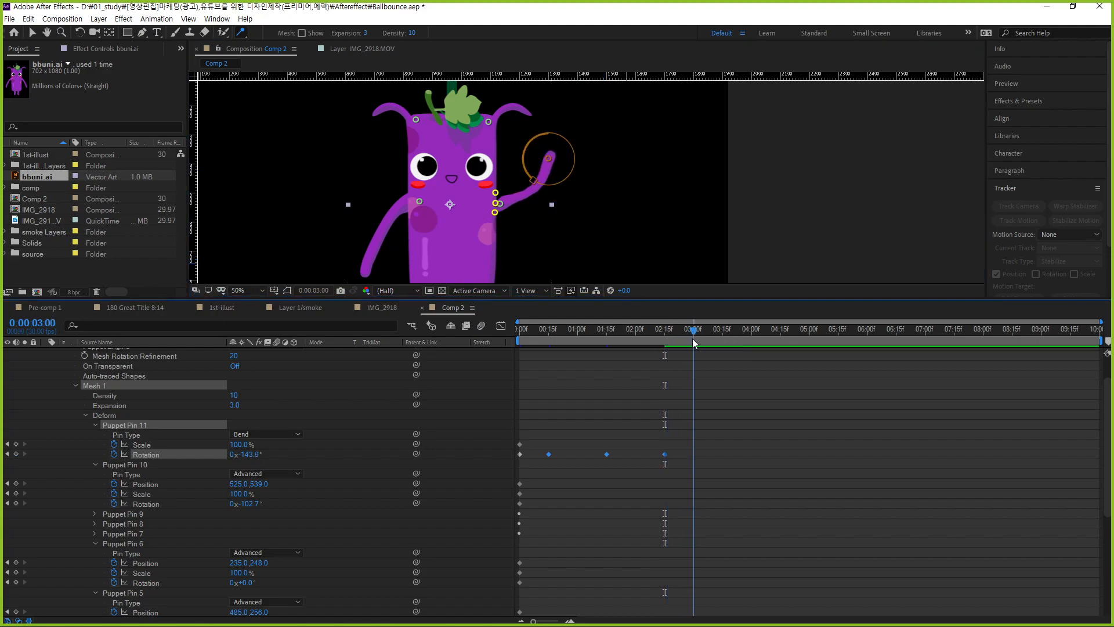
pyautogui.moveTo(574, 177); pyautogui.dragTo(572, 201)
# End the work area at 0:00:03:21 and preview the waving animation.
pyautogui.moveTo(699, 330); pyautogui.dragTo(736, 340)
pyautogui.press('n')
pyautogui.press('space')
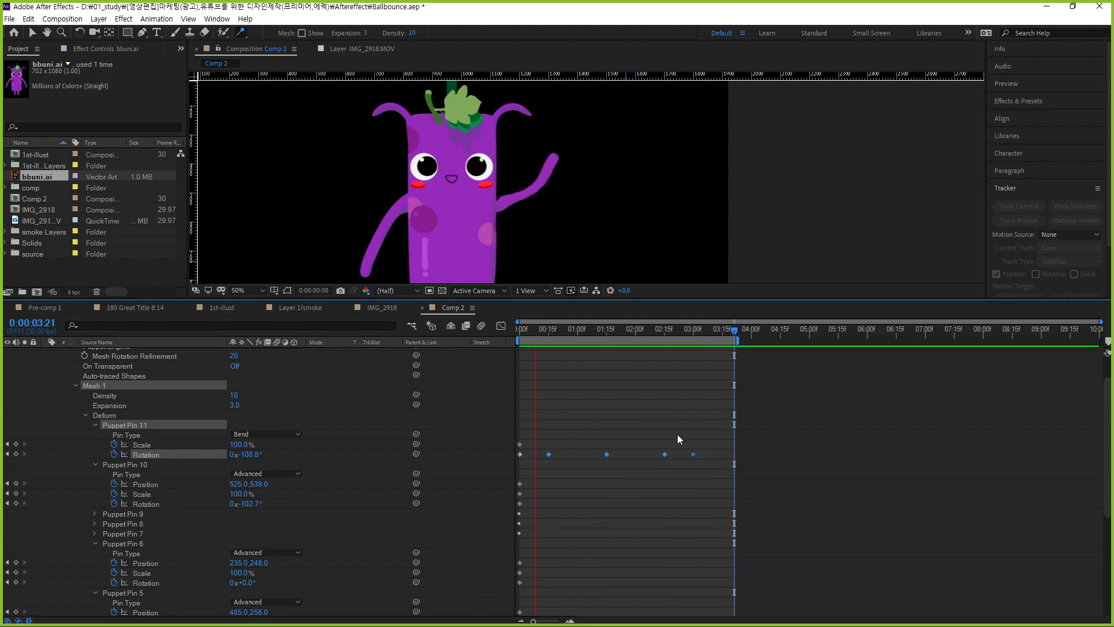
# Apply Easy Ease to all rotation keyframes of the hand's Bend pin and preview the smoothed wave.
pyautogui.moveTo(713, 446); pyautogui.dragTo(518, 459)
pyautogui.rightClick(603, 455)
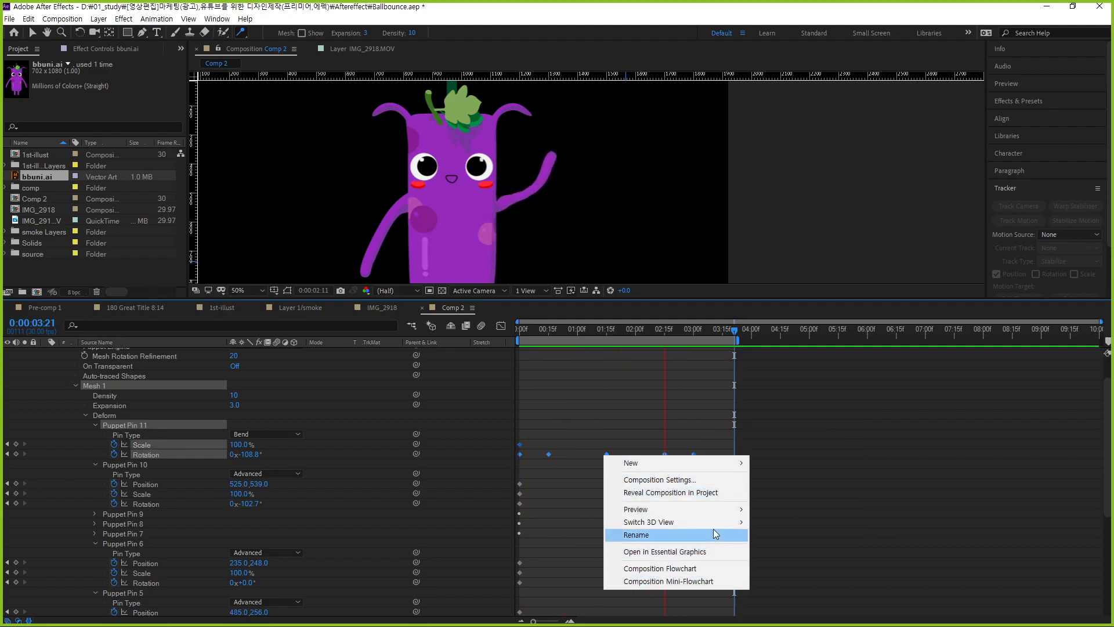
pyautogui.click(591, 507)
pyautogui.click(705, 328)
pyautogui.moveTo(712, 452); pyautogui.dragTo(520, 463)
pyautogui.rightClick(552, 452)
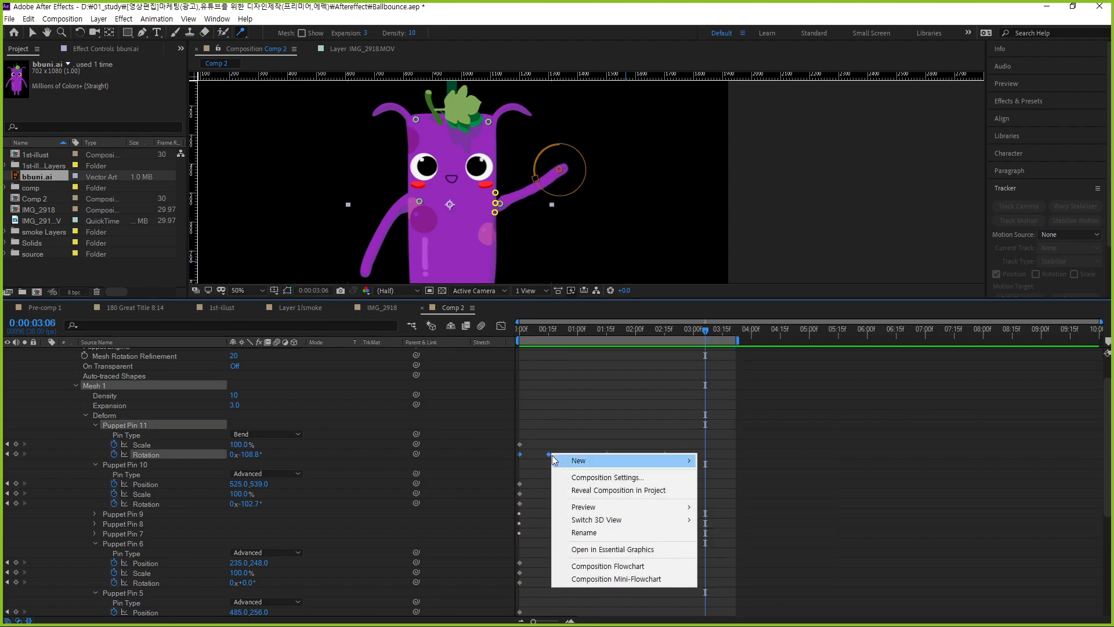
pyautogui.rightClick(548, 455)
pyautogui.moveTo(598, 597)
pyautogui.click(743, 521)
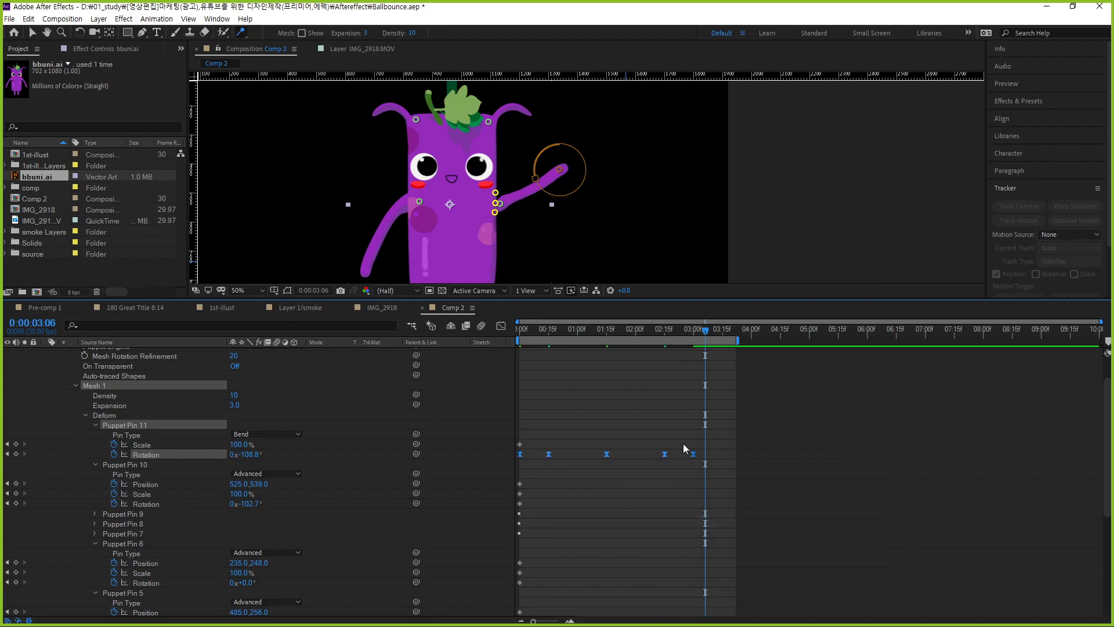
pyautogui.press('space')
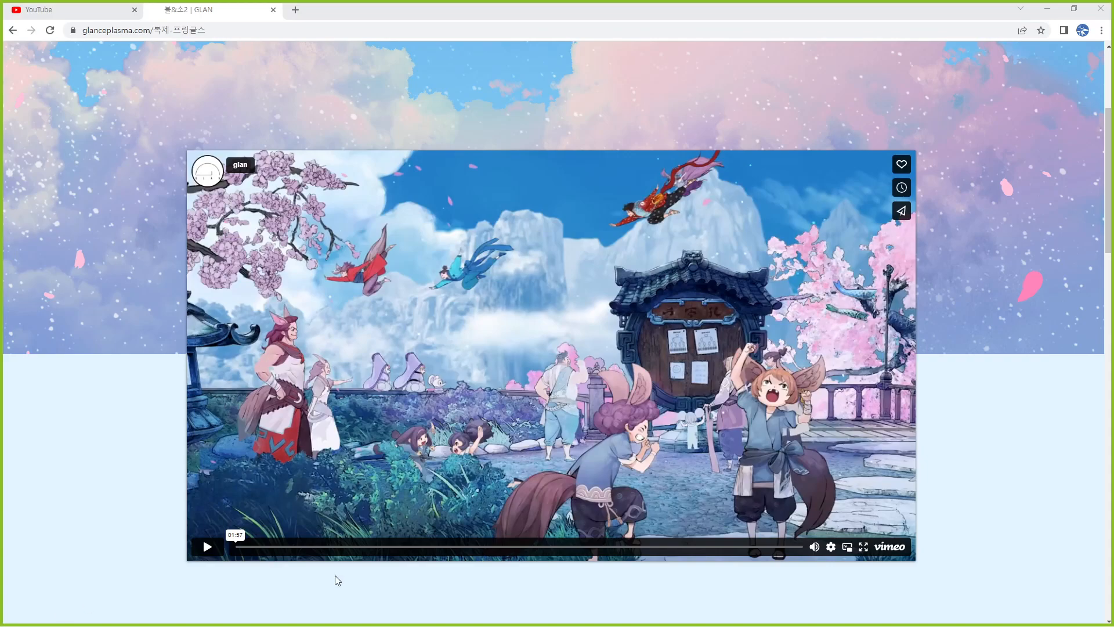
# Switch to the browser and play the GLAN reference animation, pausing around 00:28 to examine the cheering characters' movement.
pyautogui.click(209, 546)
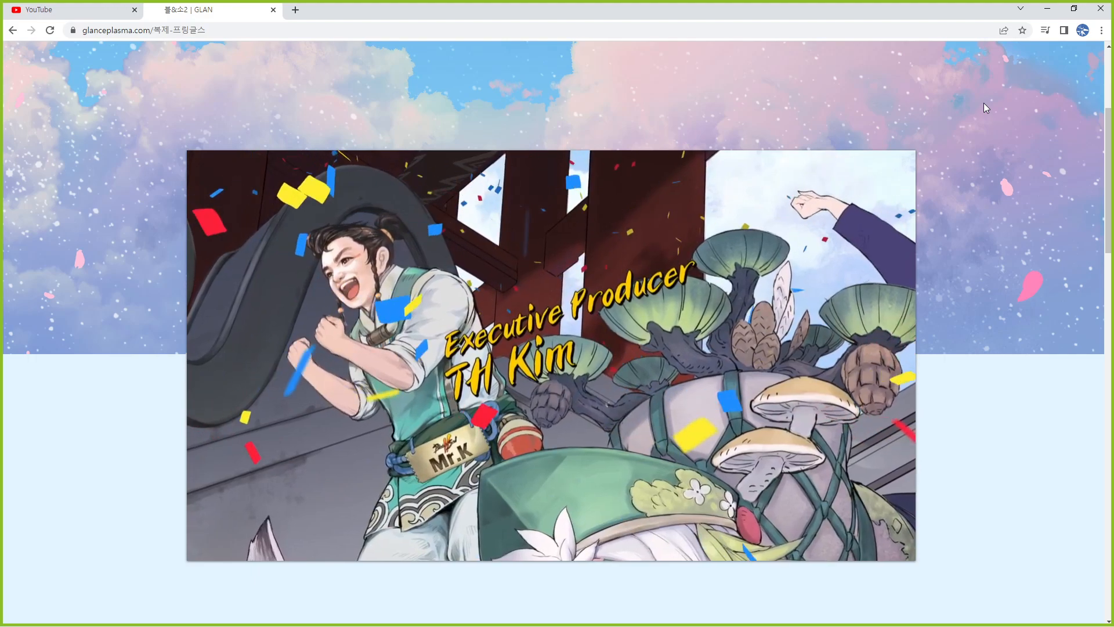
pyautogui.press('space')
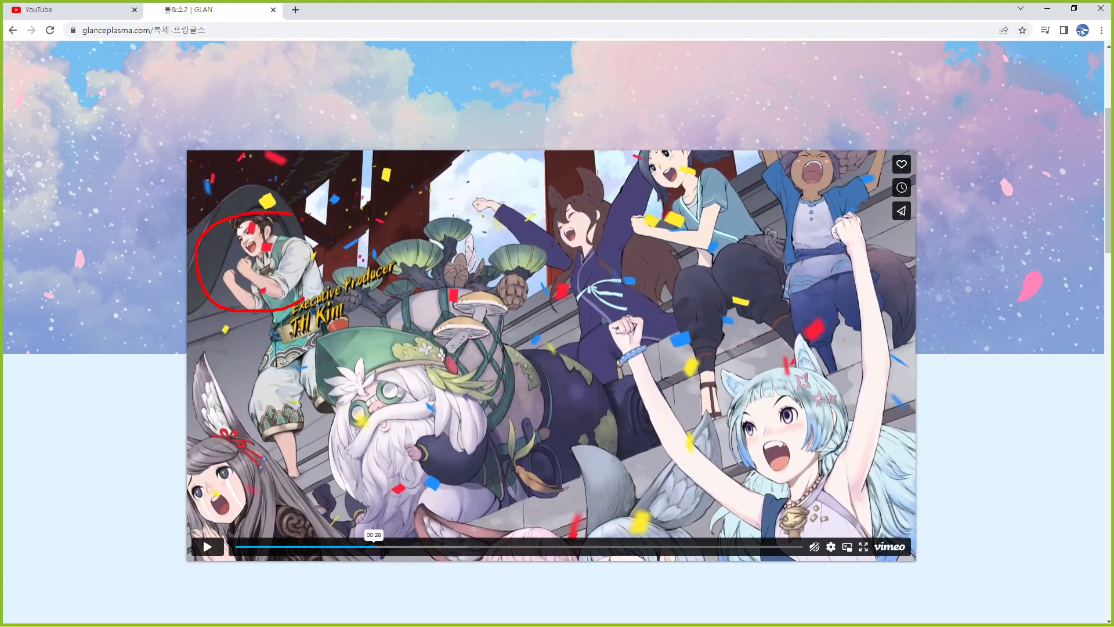
pyautogui.press('Escape')
pyautogui.click(450, 357)
pyautogui.click(451, 364)
pyautogui.click(451, 364)
pyautogui.click(451, 364)
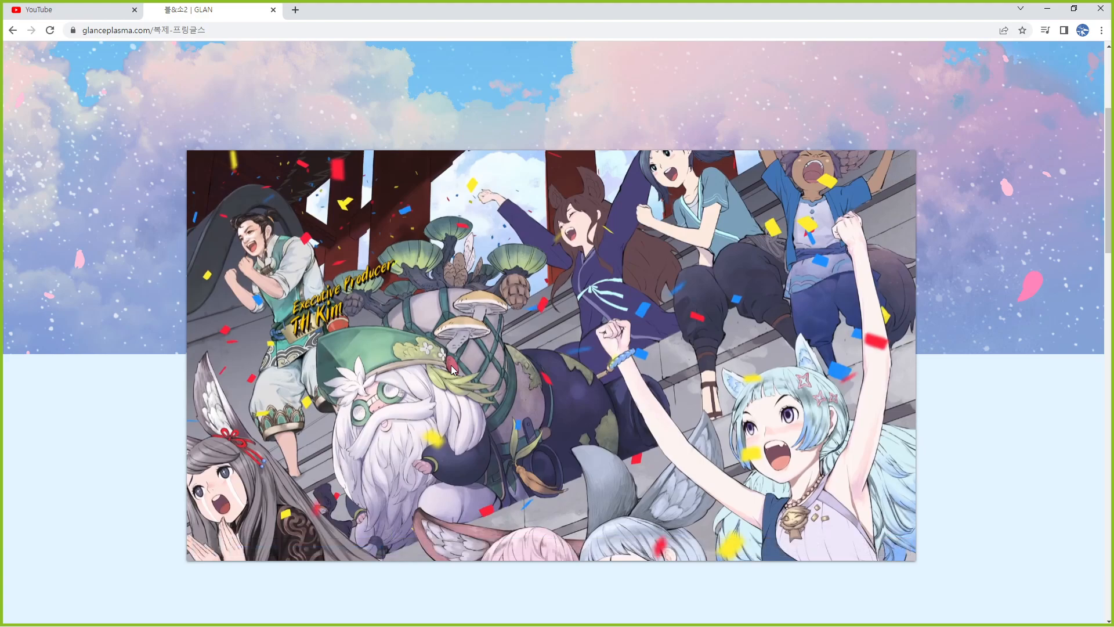
pyautogui.click(451, 364)
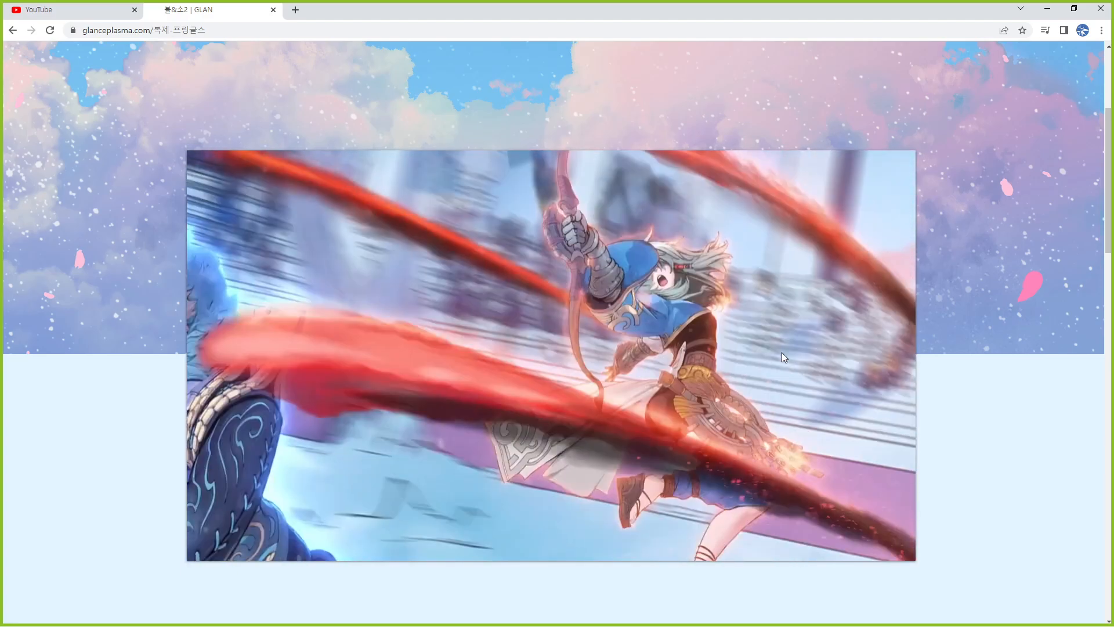
# Pause the reference video at 00:40 and replay the battle scene from 00:38.
pyautogui.click(782, 354)
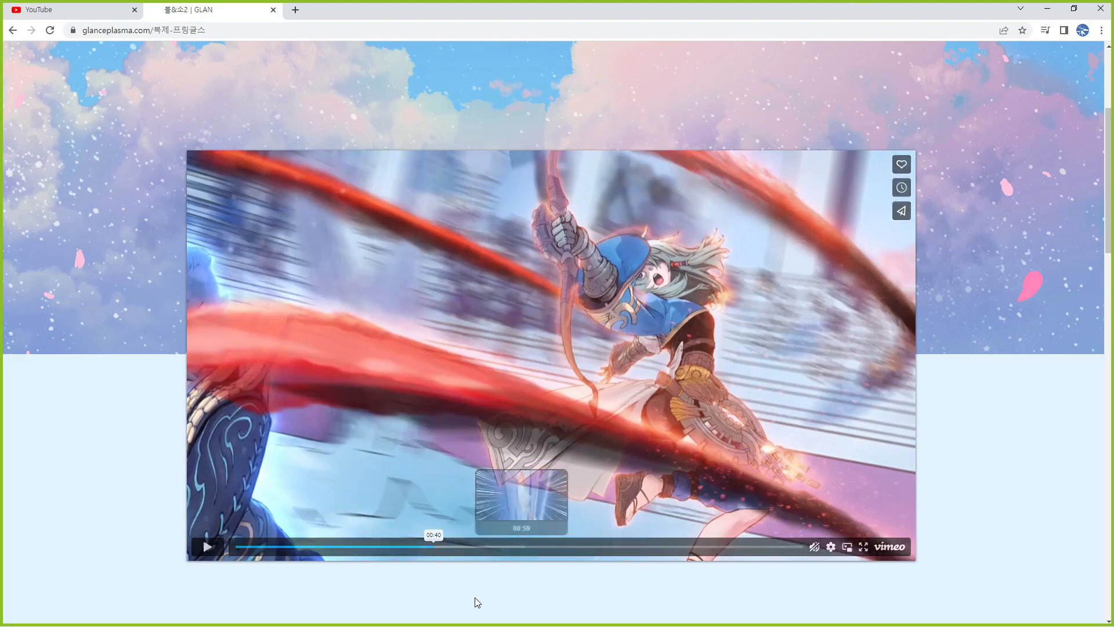
pyautogui.click(423, 547)
pyautogui.click(893, 342)
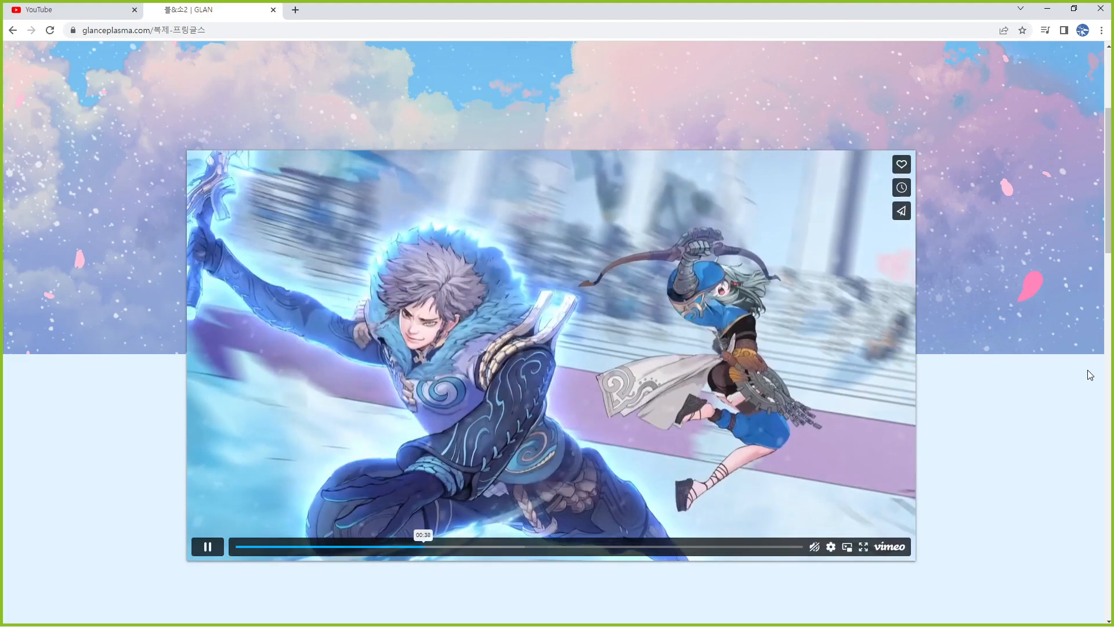
# Pause the reference video at 00:48 to study the posed characters, and resume watching the remaining scenes.
pyautogui.press('space')
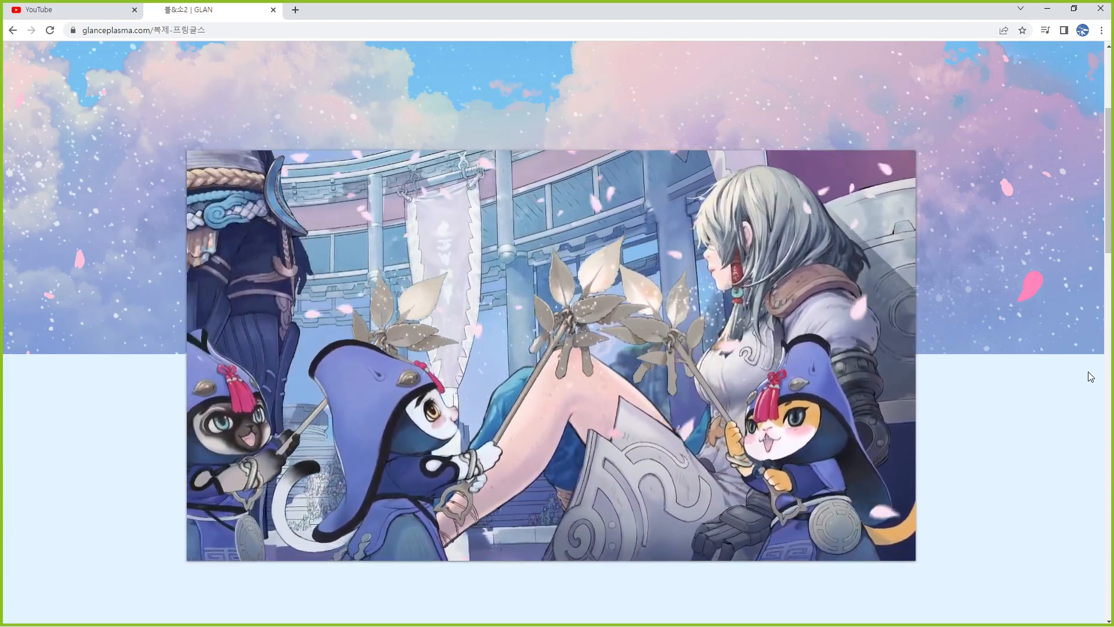
pyautogui.press('space')
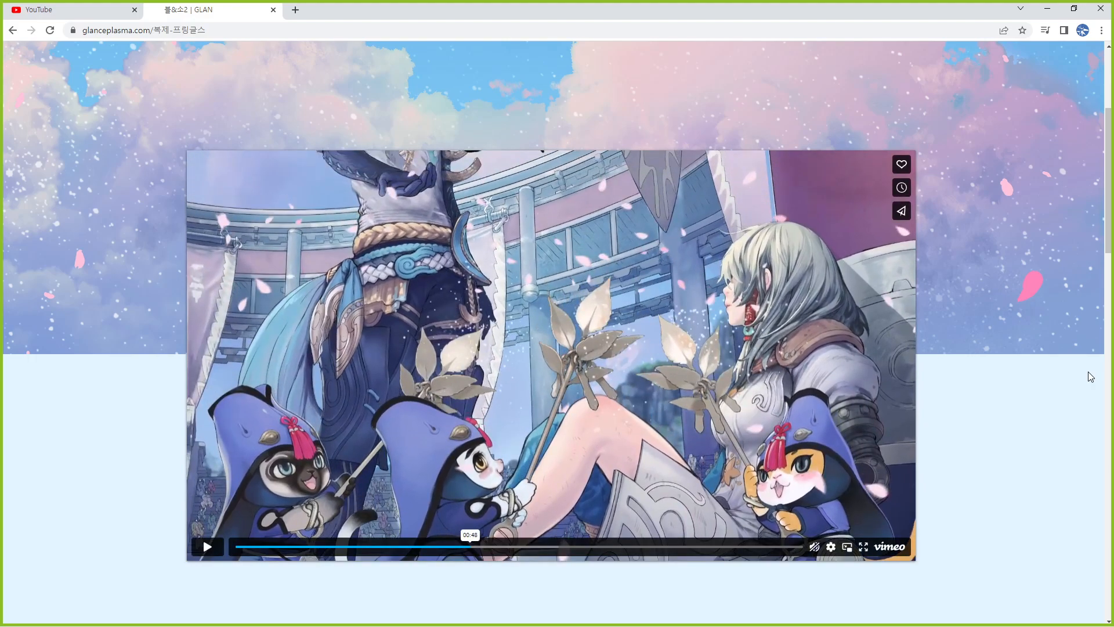
pyautogui.press('space')
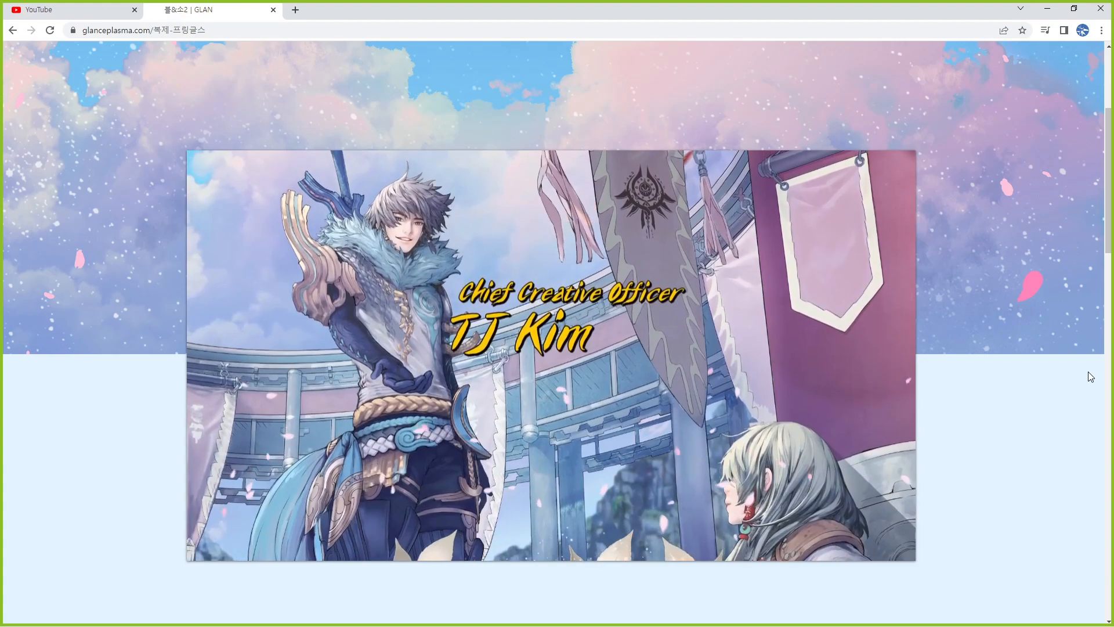
pyautogui.press('space')
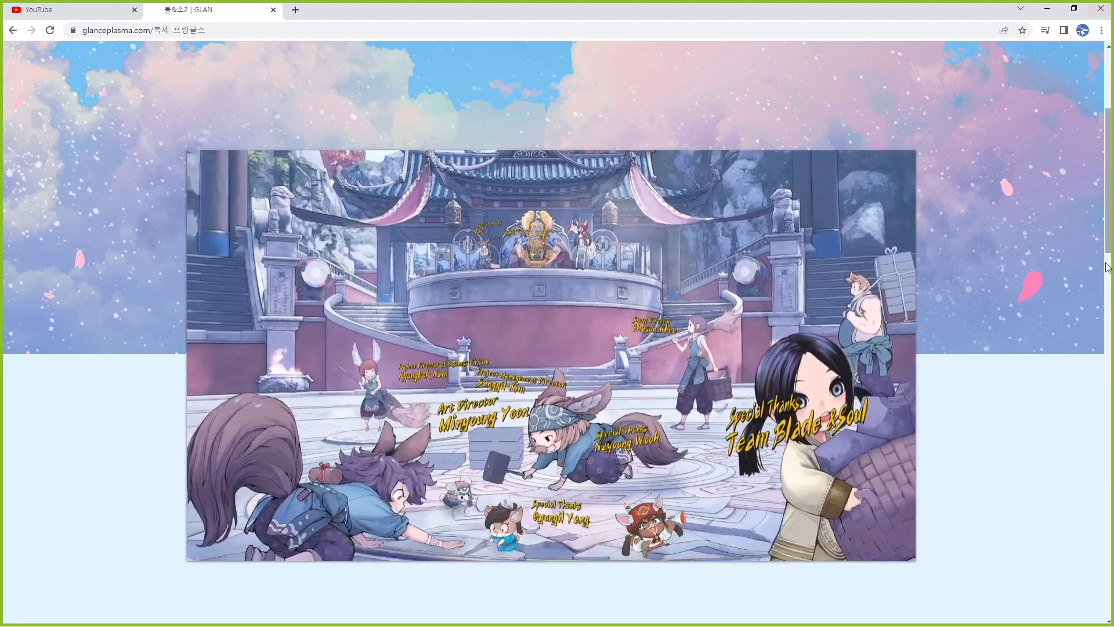
pyautogui.moveTo(716, 430)
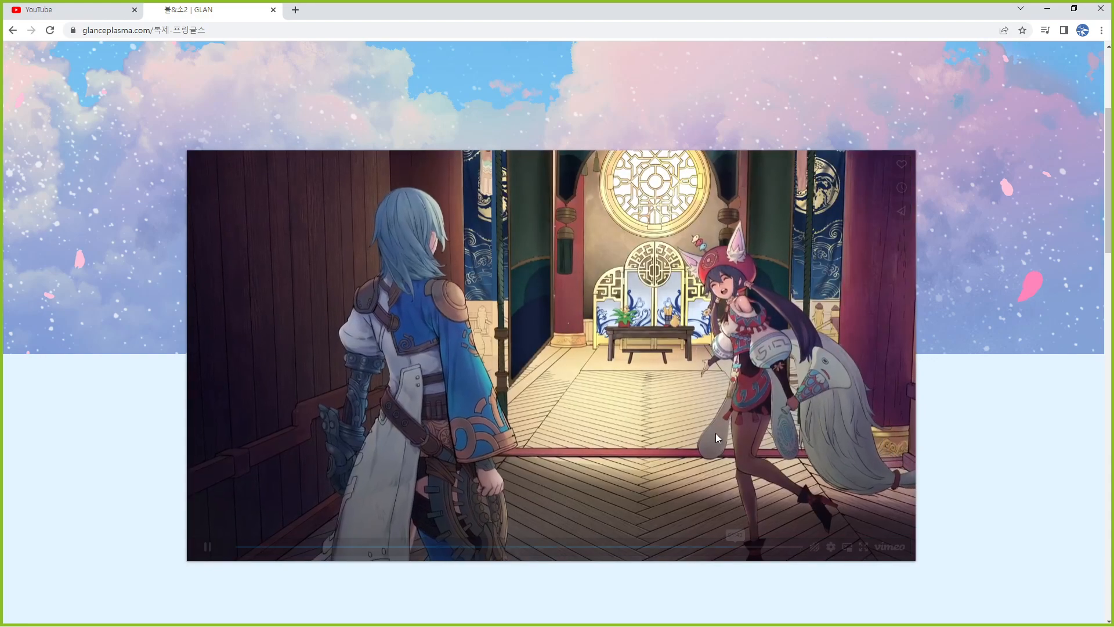
# Pause the reference video on the doorway scene with two characters and switch back to After Effects.
pyautogui.click(710, 434)
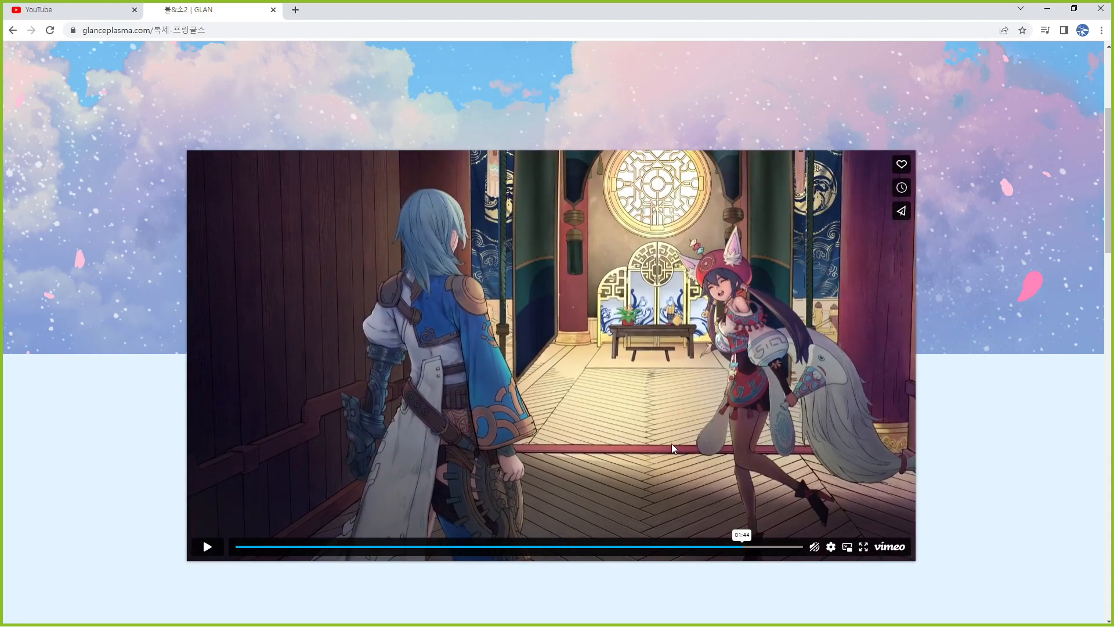
pyautogui.moveTo(919, 17); pyautogui.dragTo(1, 109)
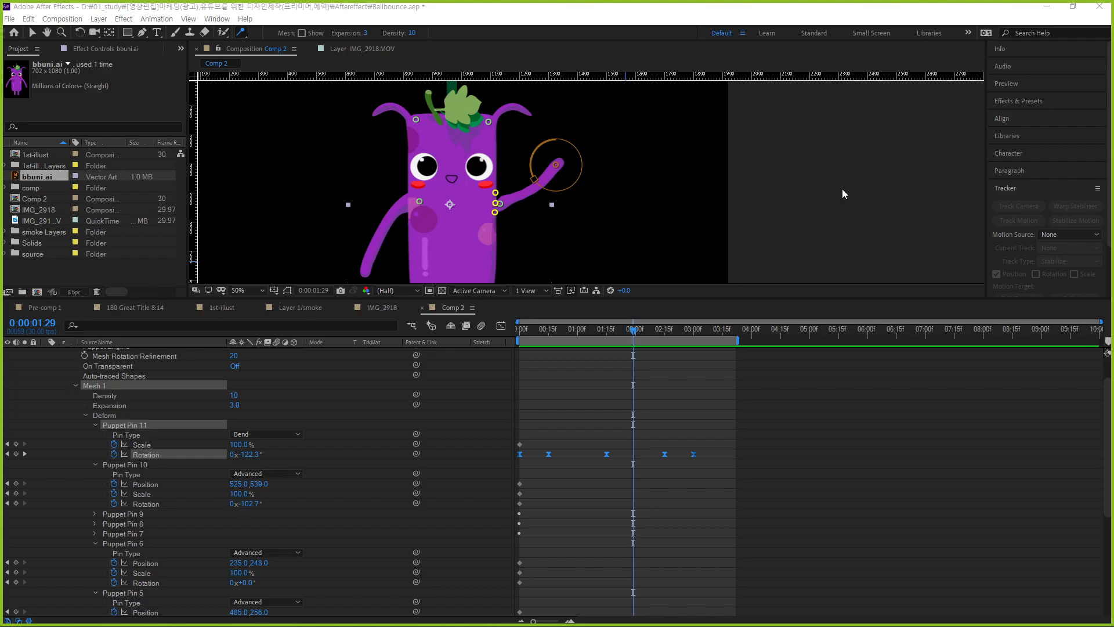
# Preview the character's waving arm animation in Comp 2 and return the playhead to 0:00:00:00.
pyautogui.moveTo(768, 299); pyautogui.dragTo(770, 388)
pyautogui.moveTo(456, 261); pyautogui.dragTo(565, 239)
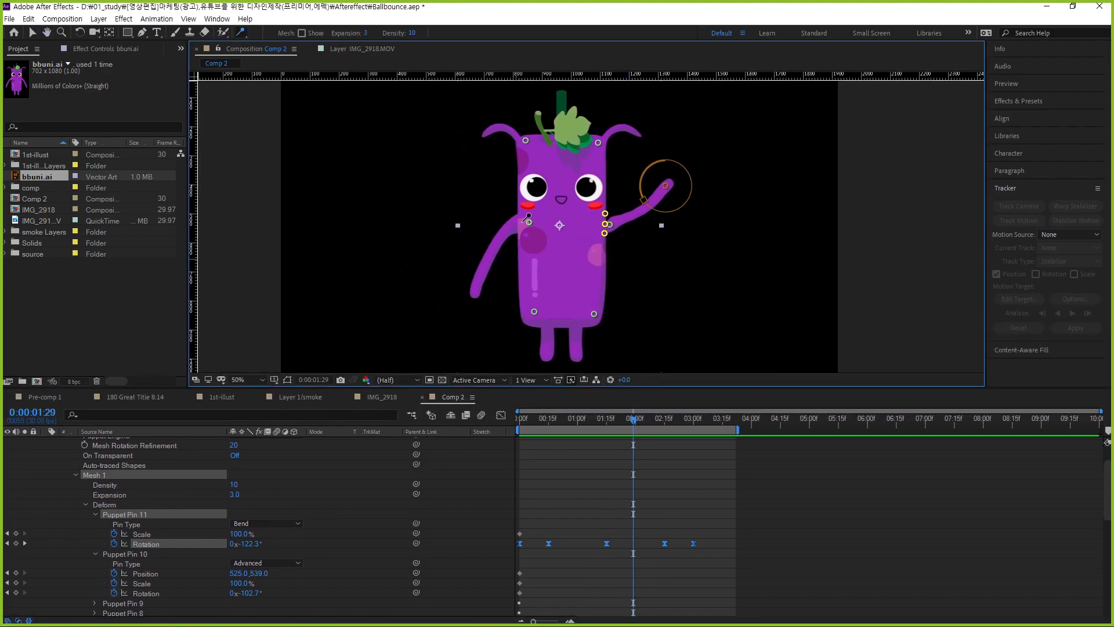
pyautogui.press('space')
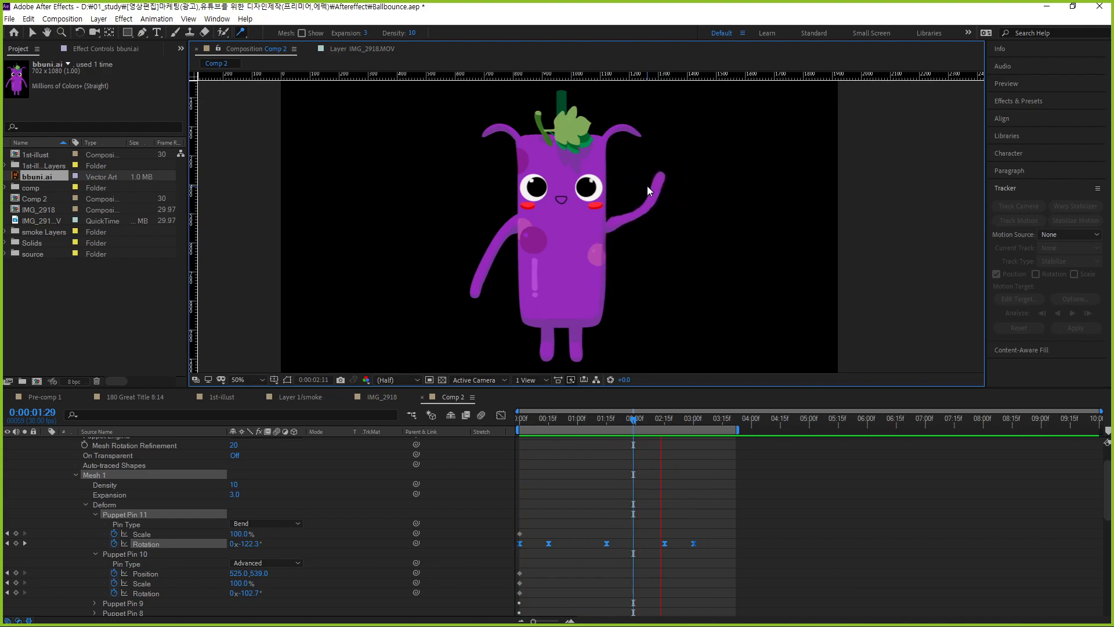
pyautogui.press('space')
pyautogui.moveTo(642, 419); pyautogui.dragTo(480, 420)
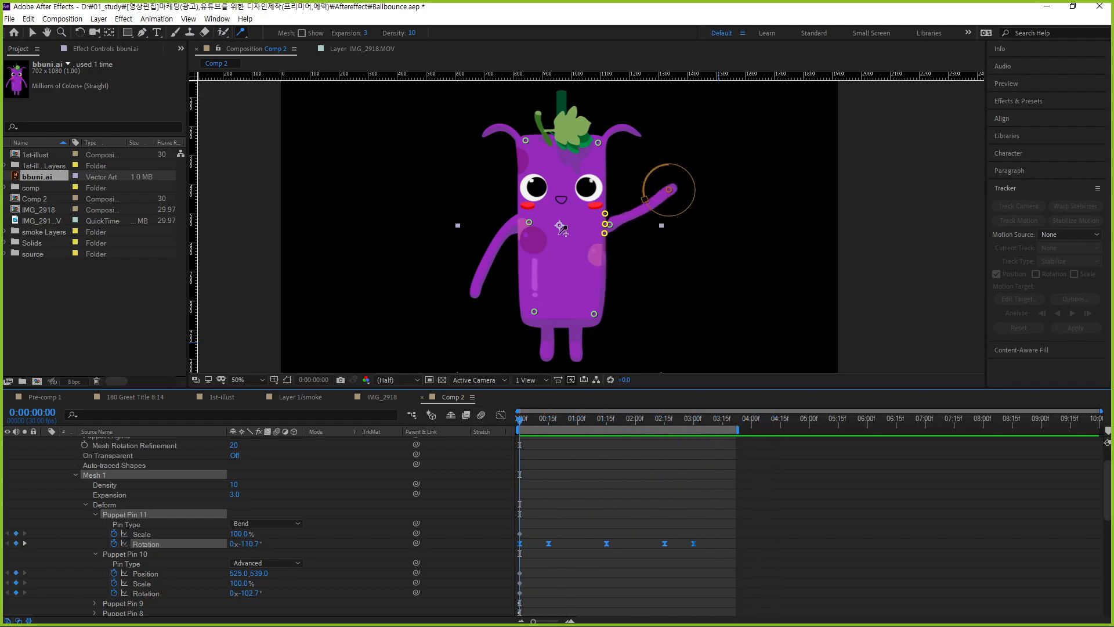
pyautogui.moveTo(583, 265)
pyautogui.mouseDown()
pyautogui.moveTo(620, 270)
pyautogui.moveTo(632, 292)
pyautogui.moveTo(640, 269)
pyautogui.moveTo(674, 273)
pyautogui.moveTo(689, 291)
pyautogui.moveTo(649, 259)
pyautogui.moveTo(621, 263)
pyautogui.moveTo(595, 292)
pyautogui.mouseUp()
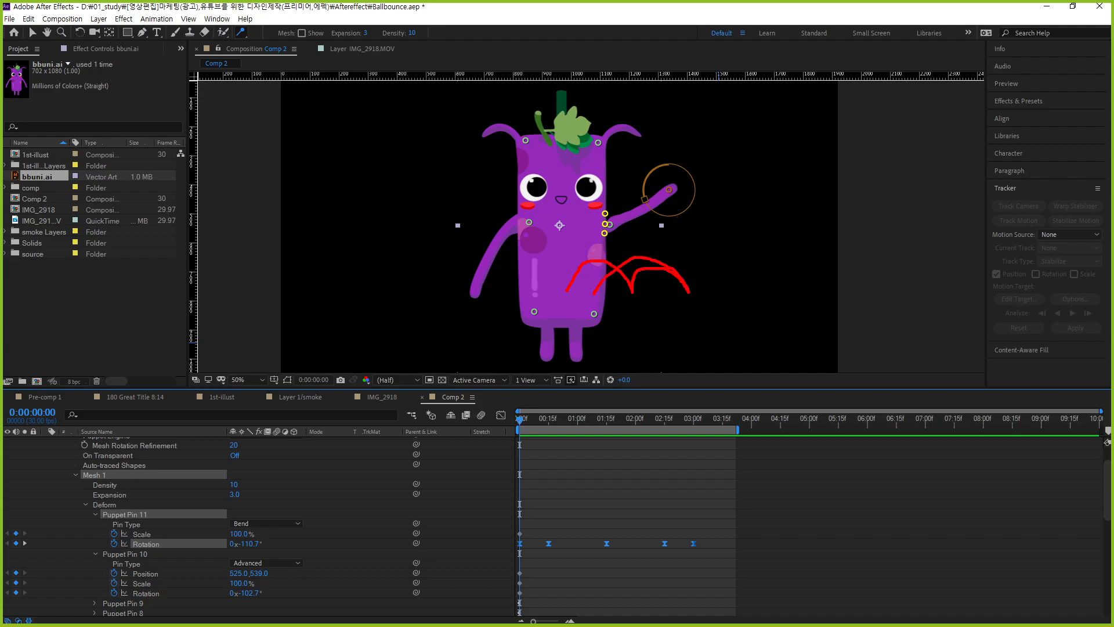
pyautogui.moveTo(540, 259); pyautogui.dragTo(509, 303)
pyautogui.press('Escape')
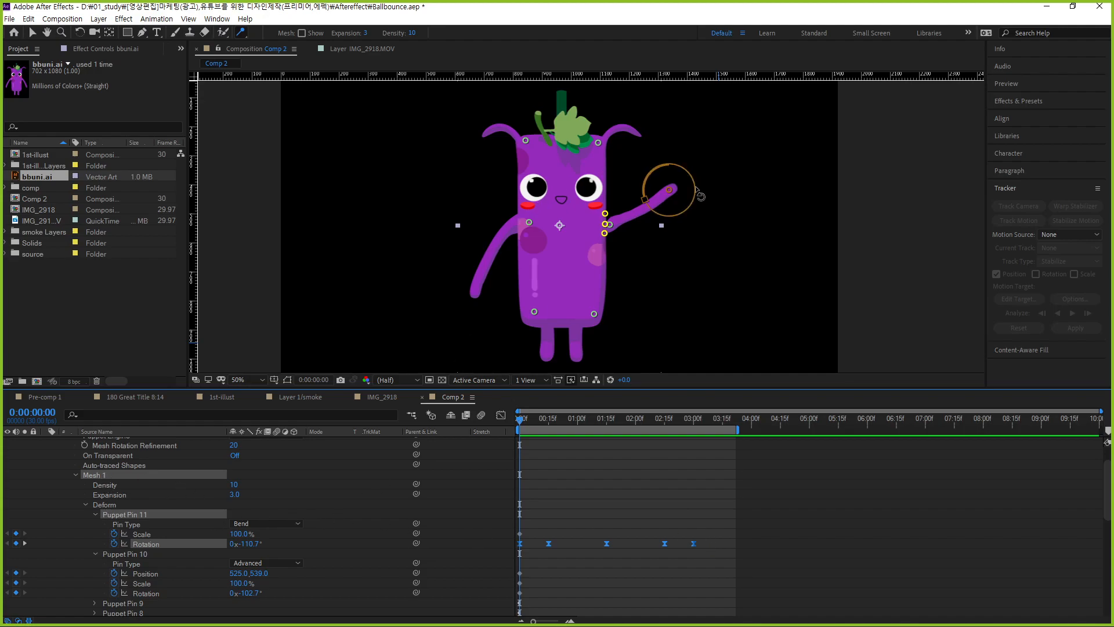
# Select all puppet pins on the bbuni.ai character and delete them.
pyautogui.moveTo(746, 109); pyautogui.dragTo(462, 366)
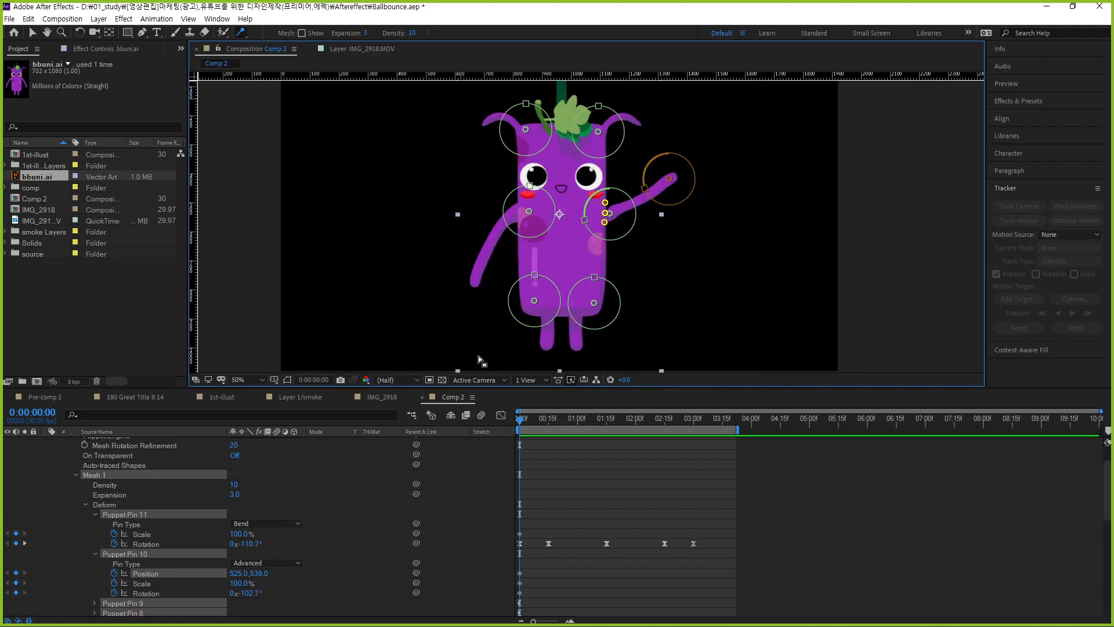
pyautogui.press('Delete')
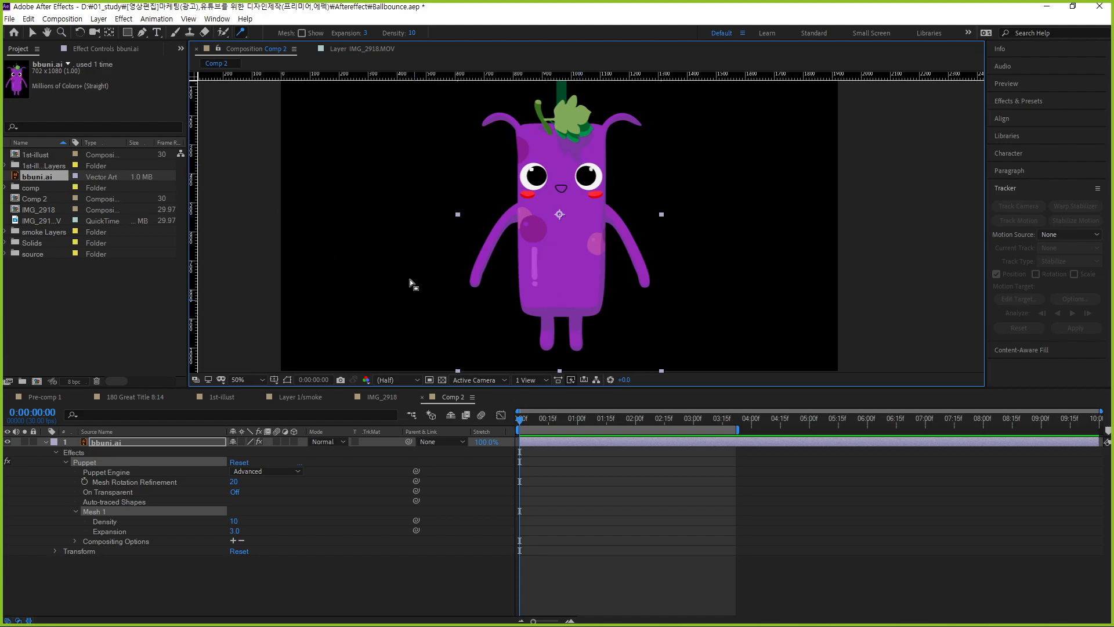
pyautogui.click(242, 35)
pyautogui.click(242, 34)
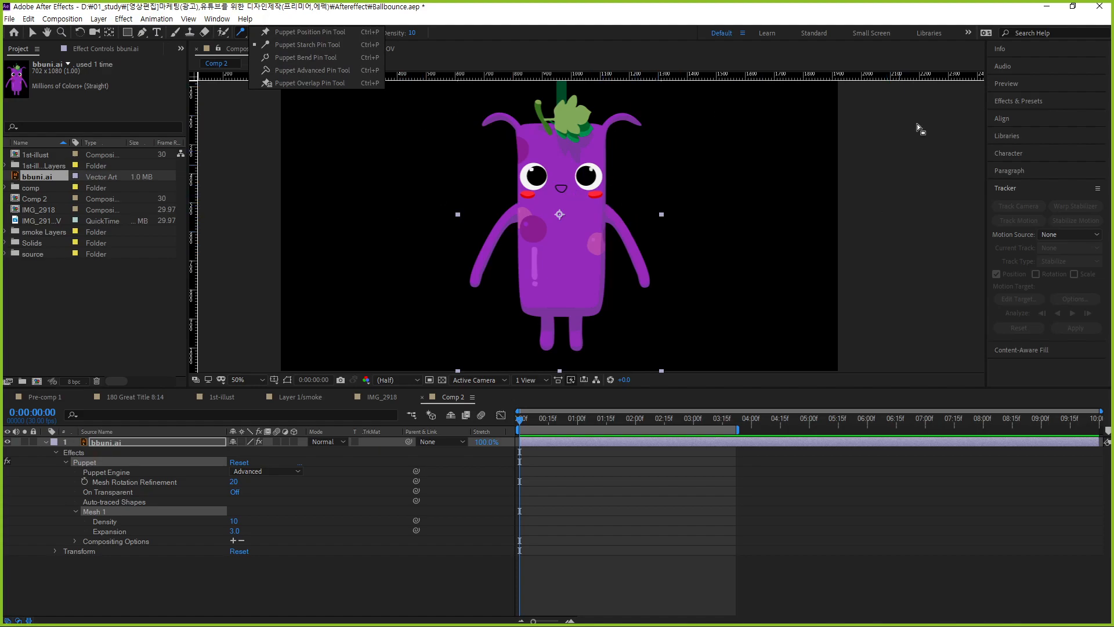
pyautogui.scroll(1, 582, 208)
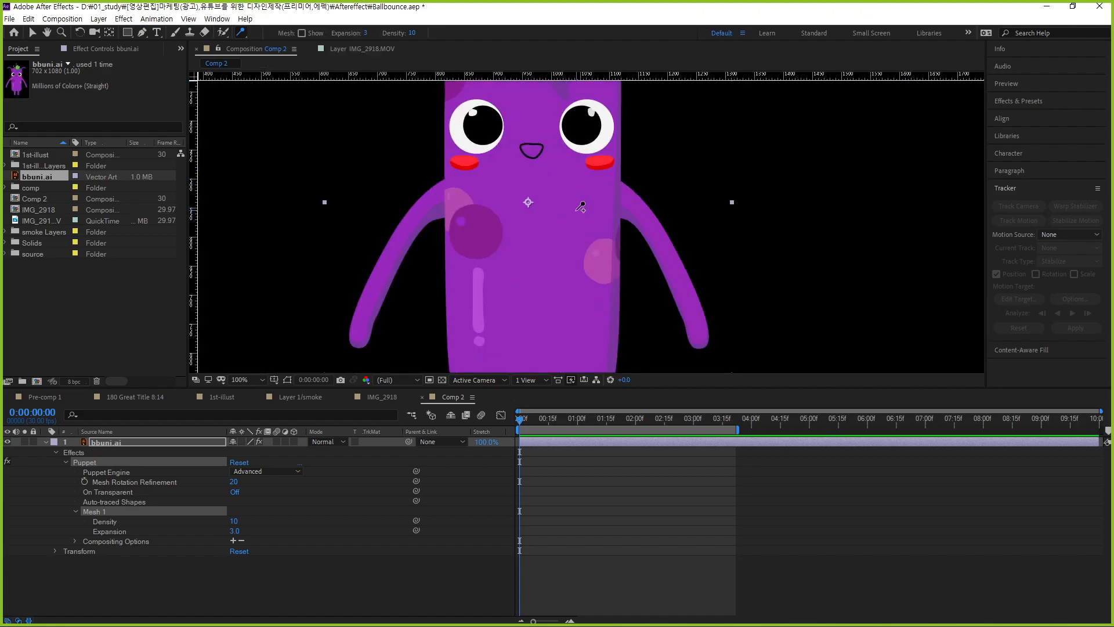
pyautogui.moveTo(476, 154); pyautogui.dragTo(520, 190)
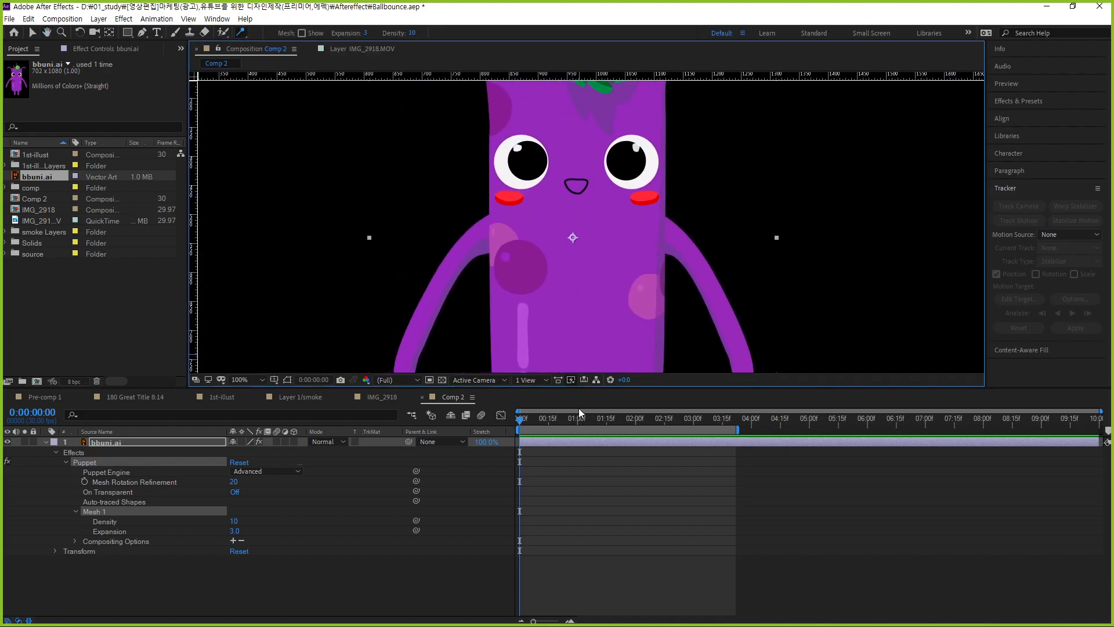
pyautogui.moveTo(580, 388); pyautogui.dragTo(579, 477)
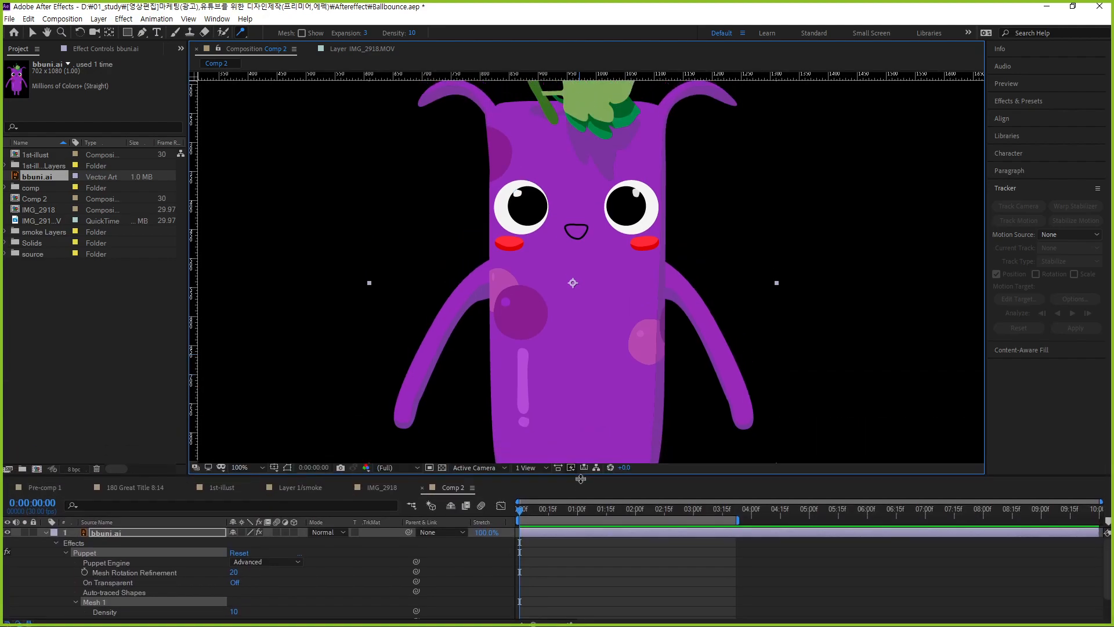
pyautogui.scroll(-2, 586, 378)
pyautogui.moveTo(594, 309); pyautogui.dragTo(658, 245)
pyautogui.moveTo(611, 404)
pyautogui.mouseDown()
pyautogui.moveTo(566, 288)
pyautogui.moveTo(481, 242)
pyautogui.mouseUp()
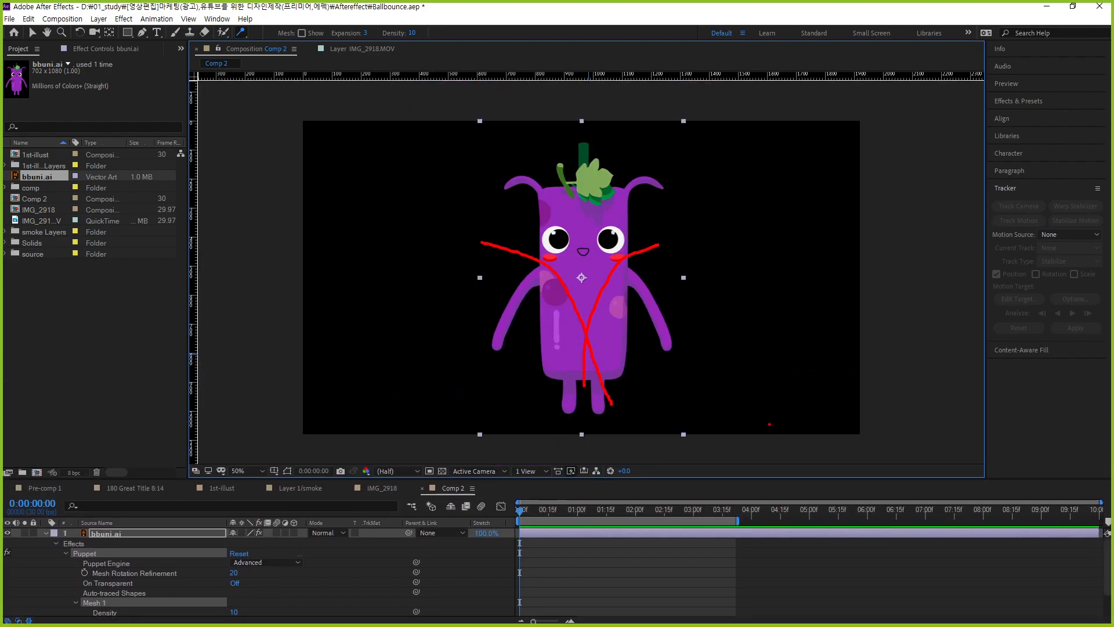
pyautogui.press('Escape')
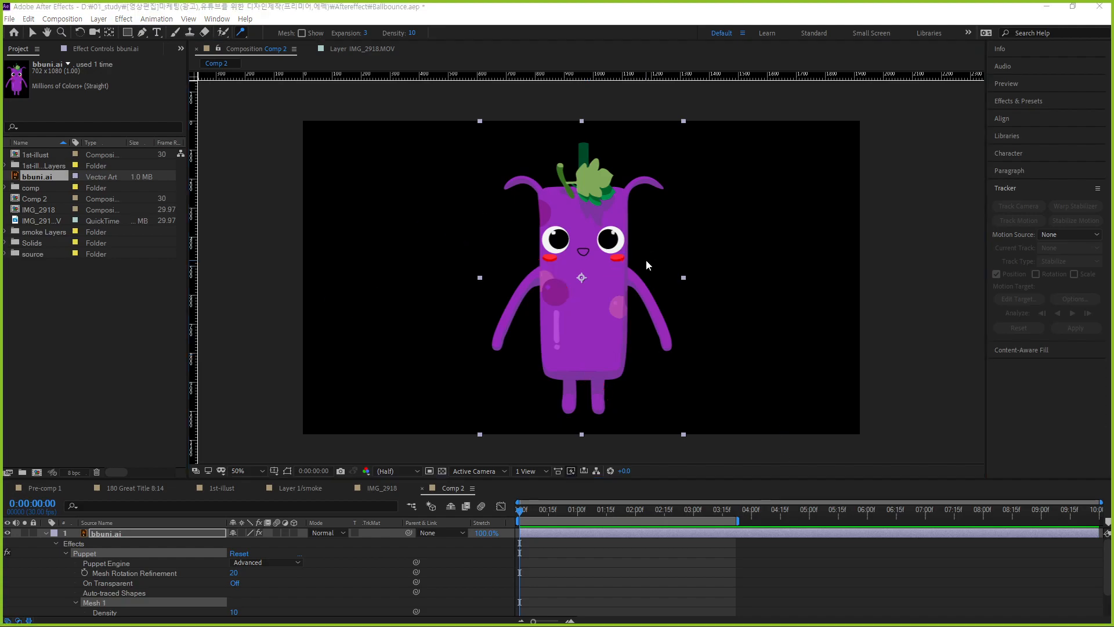
# Place a Puppet Advanced pin at the bottom centre of the character's body and a Puppet Bend pin on its chest.
pyautogui.click(242, 33)
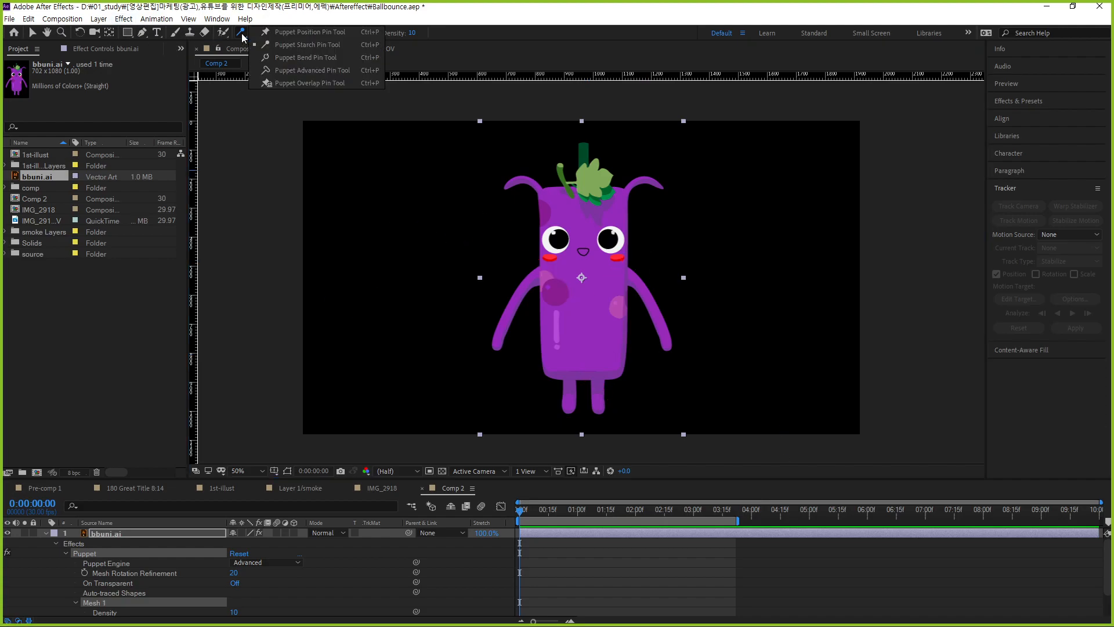
pyautogui.click(317, 70)
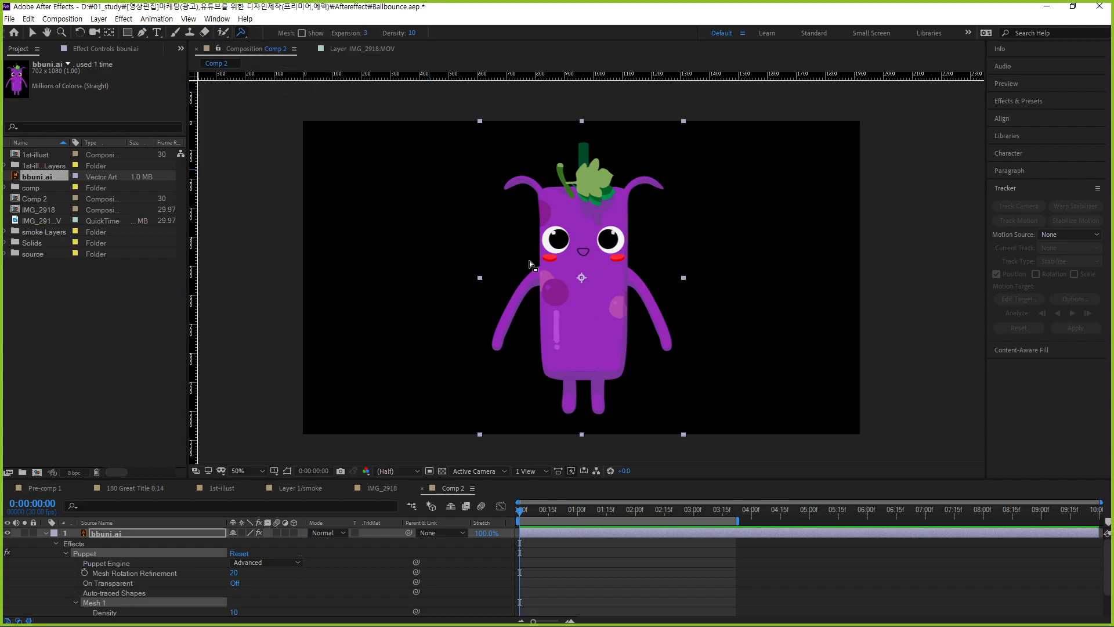
pyautogui.click(583, 369)
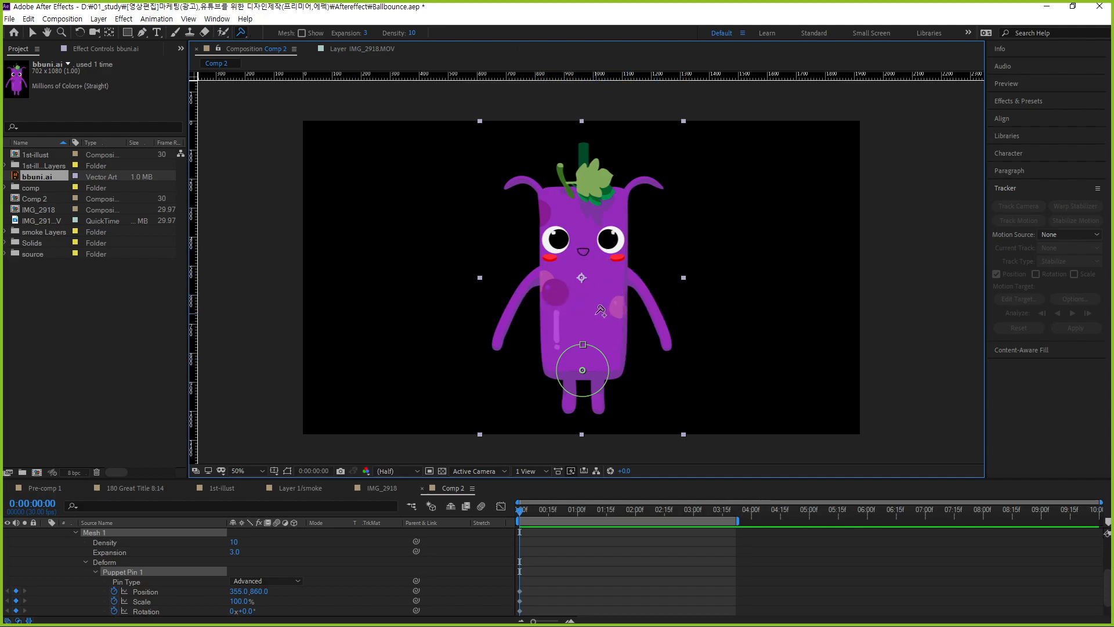
pyautogui.click(247, 35)
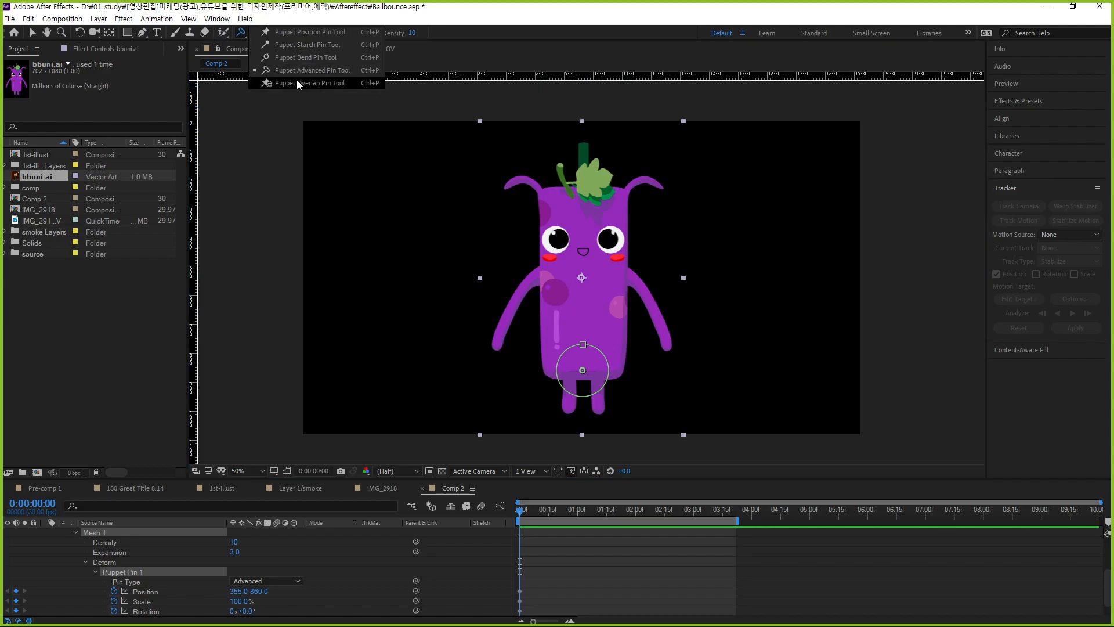
pyautogui.click(309, 58)
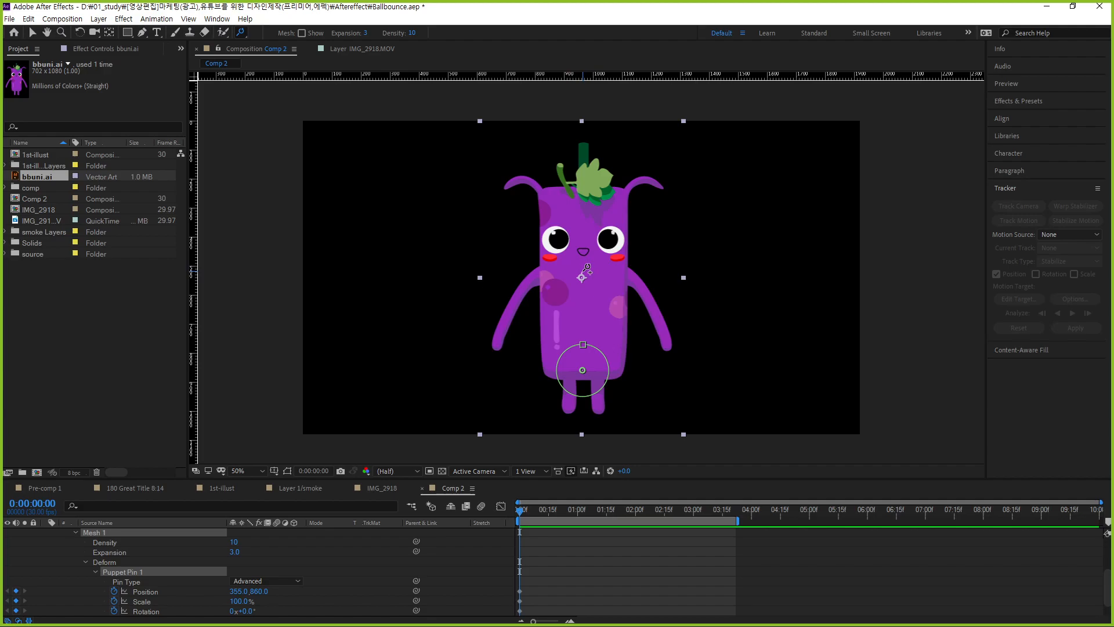
pyautogui.click(583, 271)
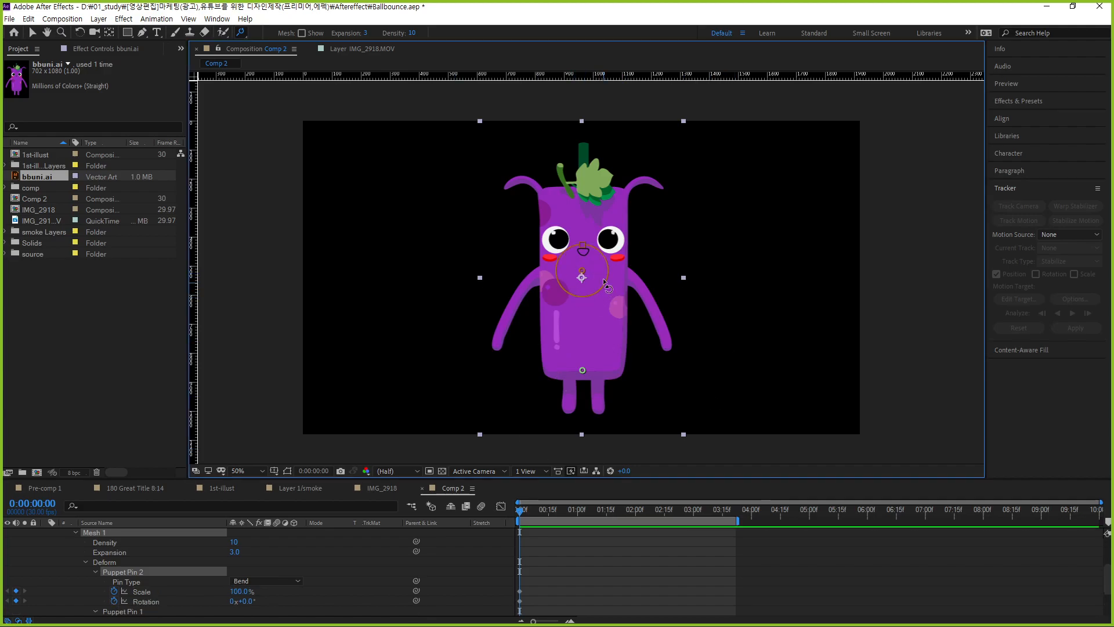
# Try rotating the upper body with the chest's Bend pin and deforming the body with the bottom Advanced pin.
pyautogui.moveTo(608, 280)
pyautogui.mouseDown()
pyautogui.moveTo(606, 292)
pyautogui.moveTo(598, 271)
pyautogui.mouseUp()
pyautogui.moveTo(600, 284); pyautogui.dragTo(596, 275)
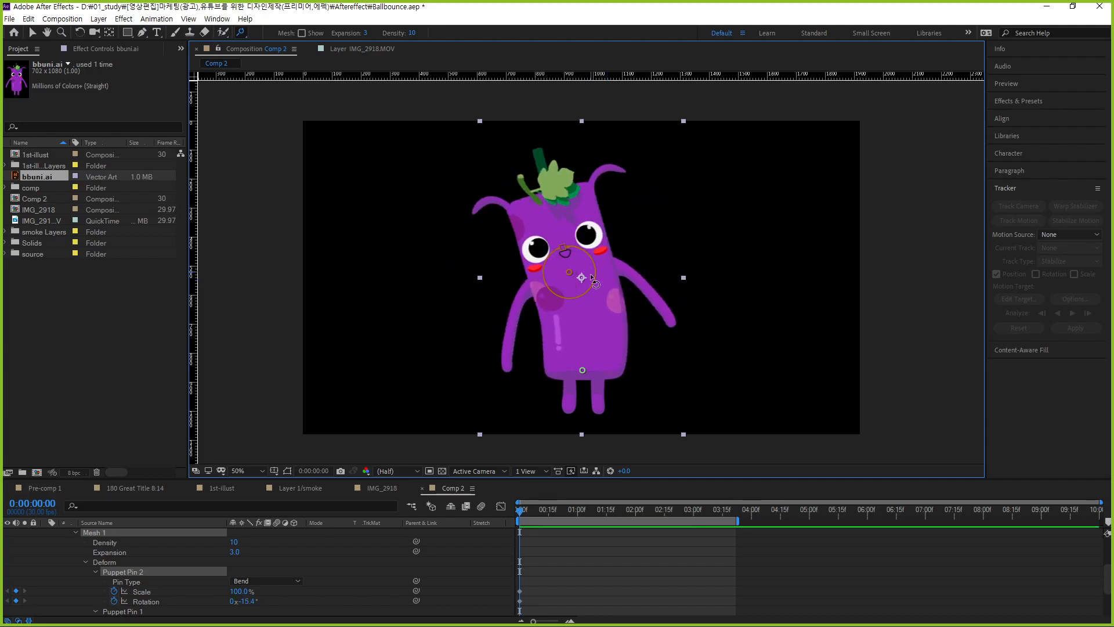
pyautogui.click(583, 373)
pyautogui.moveTo(585, 377)
pyautogui.mouseDown()
pyautogui.moveTo(694, 371)
pyautogui.moveTo(598, 325)
pyautogui.moveTo(511, 395)
pyautogui.moveTo(583, 319)
pyautogui.moveTo(642, 373)
pyautogui.moveTo(435, 343)
pyautogui.moveTo(512, 332)
pyautogui.moveTo(586, 372)
pyautogui.mouseUp()
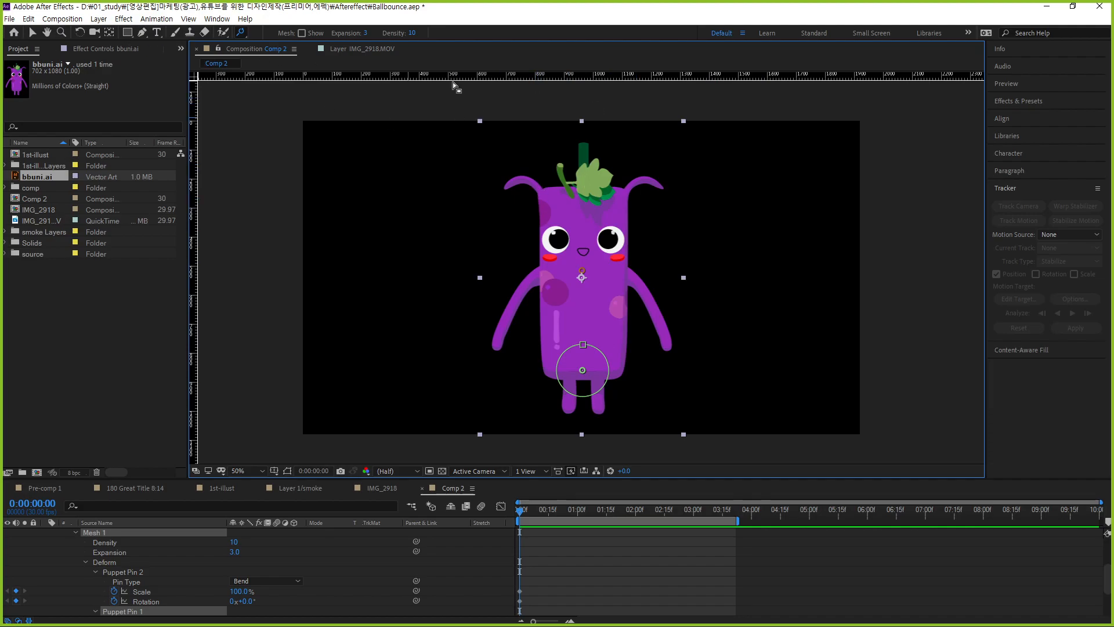
# Show the puppet mesh structure over the character.
pyautogui.click(302, 33)
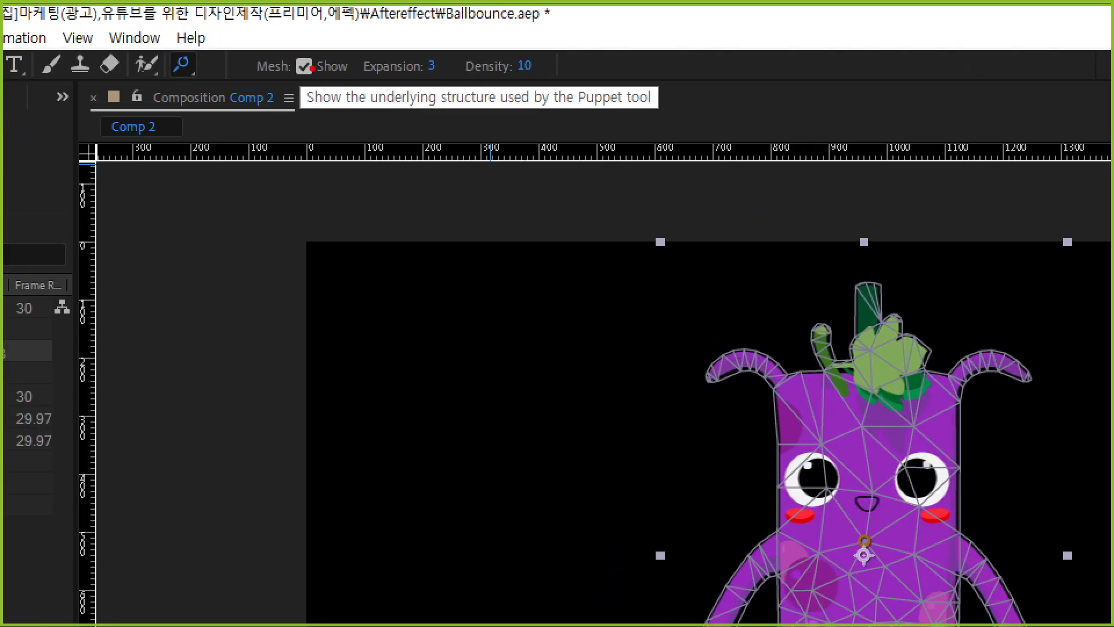
pyautogui.moveTo(332, 94)
pyautogui.mouseDown()
pyautogui.moveTo(224, 61)
pyautogui.moveTo(360, 46)
pyautogui.moveTo(344, 92)
pyautogui.mouseUp()
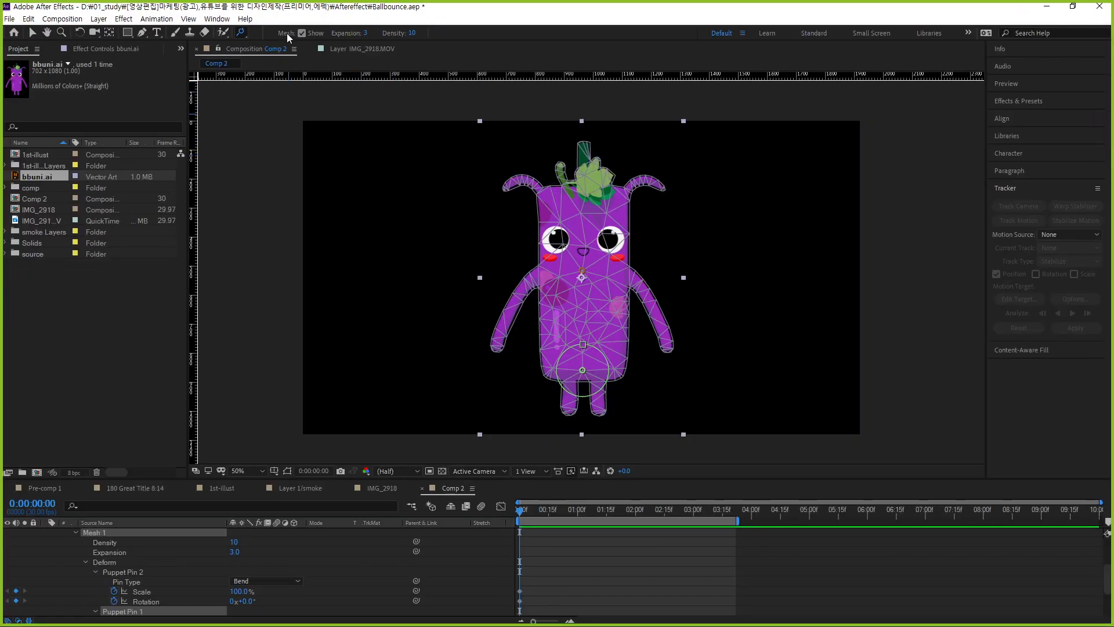
pyautogui.click(300, 34)
pyautogui.click(302, 35)
# Try rotating the bottom Advanced pin and the chest's Bend pin while the mesh is shown.
pyautogui.press('.')
pyautogui.moveTo(613, 388); pyautogui.dragTo(604, 176)
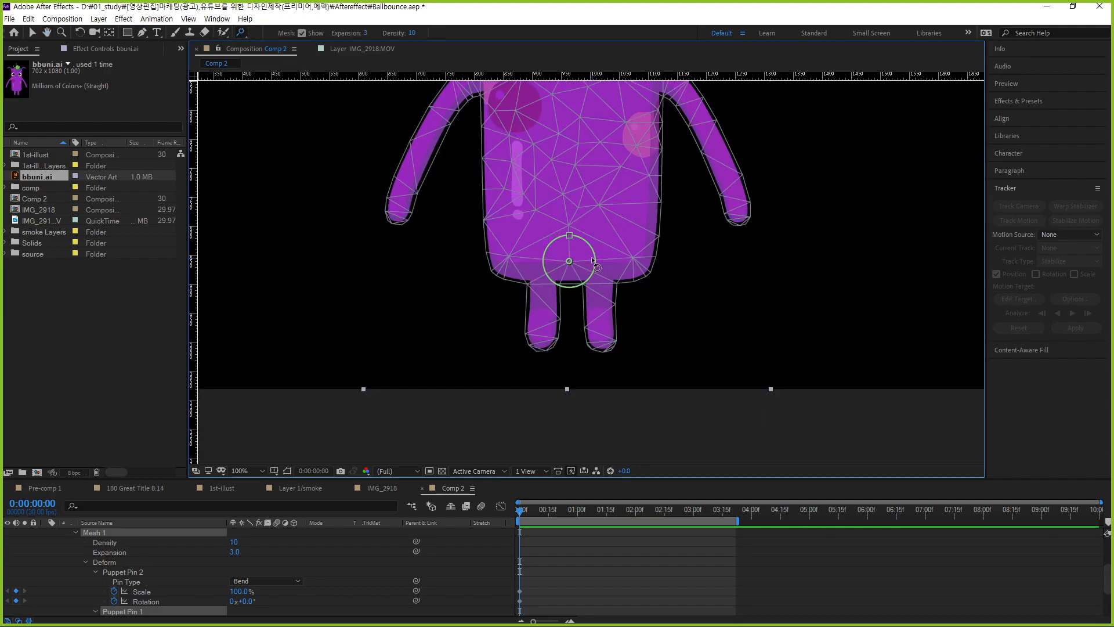
pyautogui.moveTo(595, 260)
pyautogui.mouseDown()
pyautogui.moveTo(589, 245)
pyautogui.moveTo(595, 260)
pyautogui.mouseUp()
pyautogui.press('space')
pyautogui.moveTo(596, 140); pyautogui.dragTo(597, 304)
pyautogui.click(571, 225)
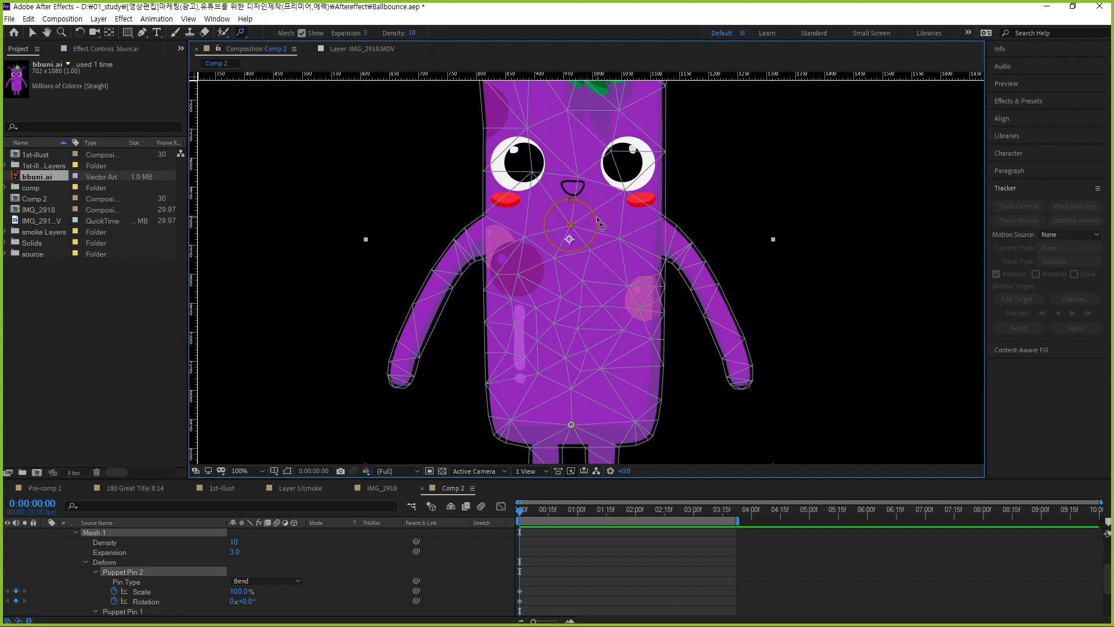
pyautogui.moveTo(596, 216); pyautogui.dragTo(598, 218)
# Place Puppet Starch pins on the two lower corners of the character's body.
pyautogui.moveTo(441, 418); pyautogui.dragTo(423, 310)
pyautogui.click(241, 32)
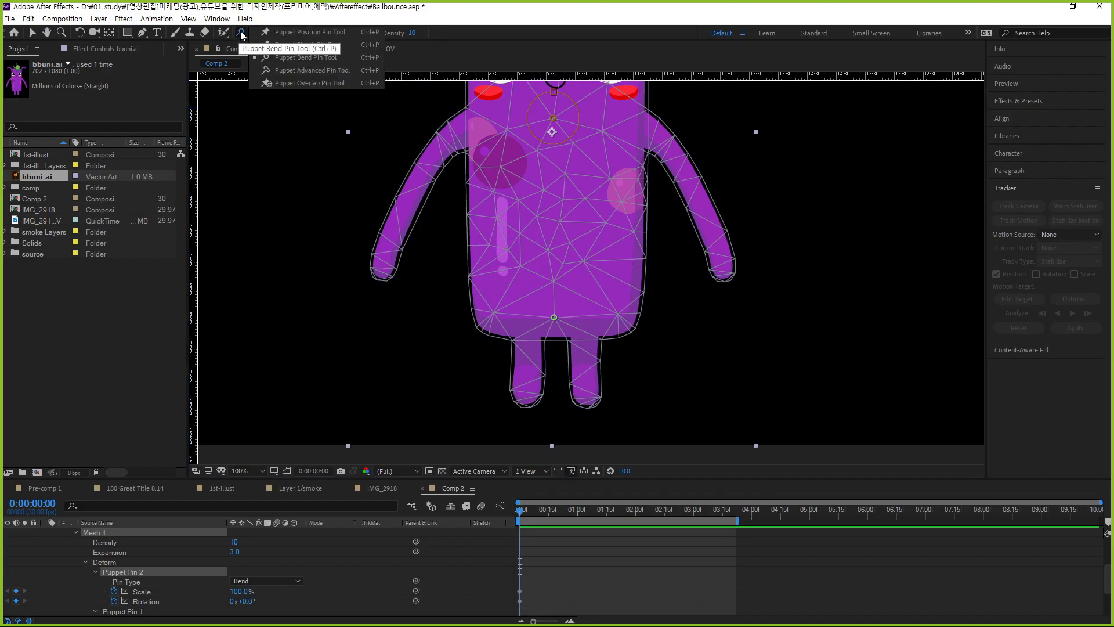
pyautogui.click(319, 45)
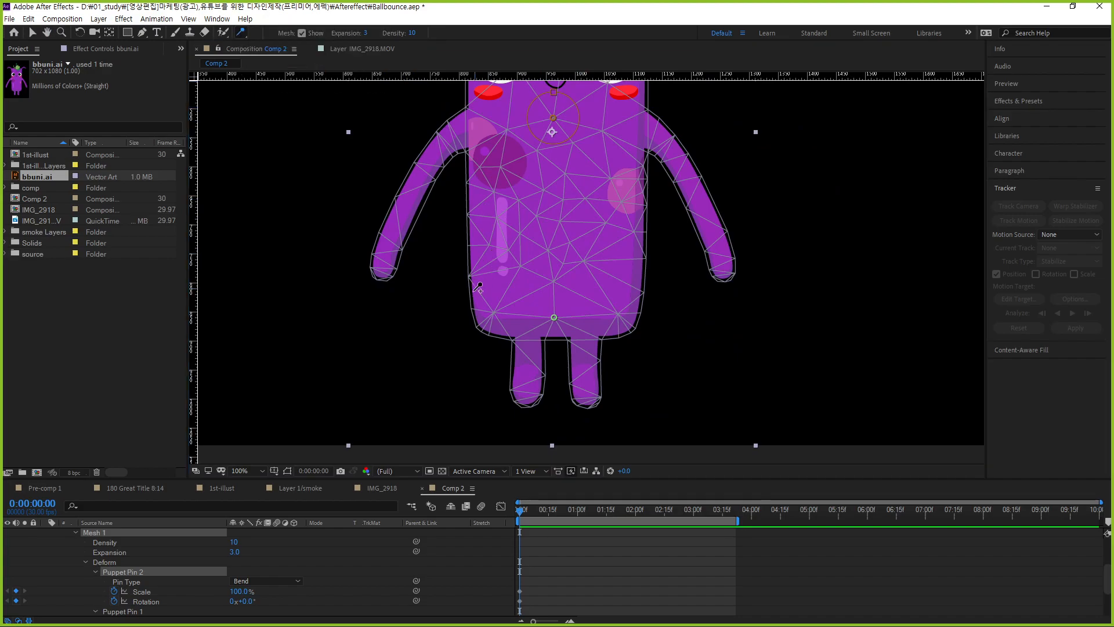
pyautogui.click(479, 327)
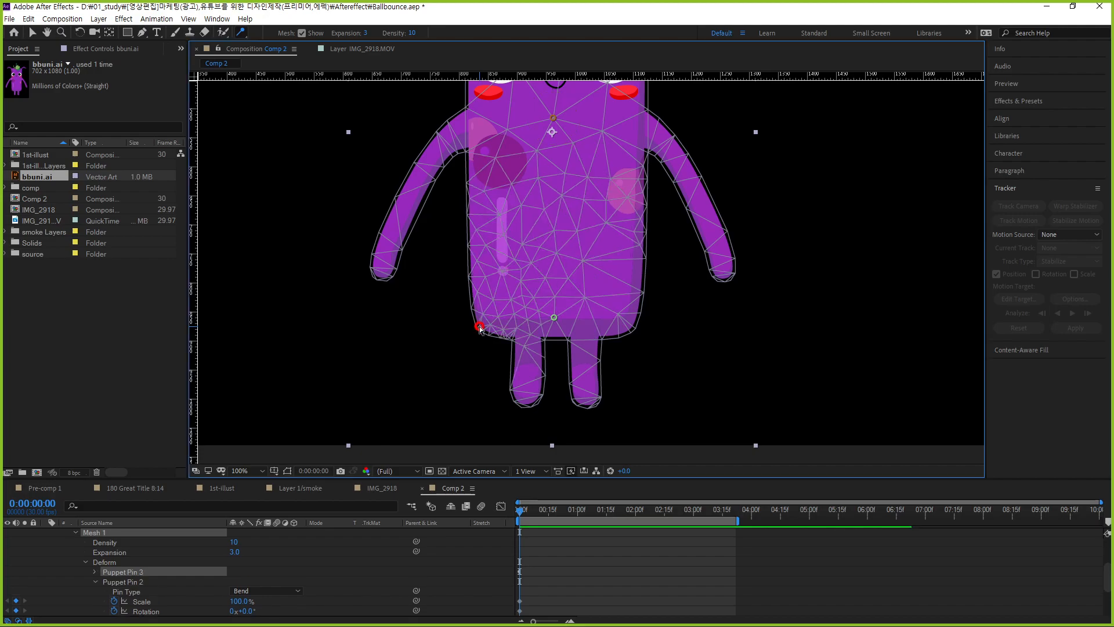
pyautogui.click(633, 329)
# Test body deformation with the bottom Advanced pin and the chest's Bend pin against the Starch pins, and undo each change.
pyautogui.click(554, 320)
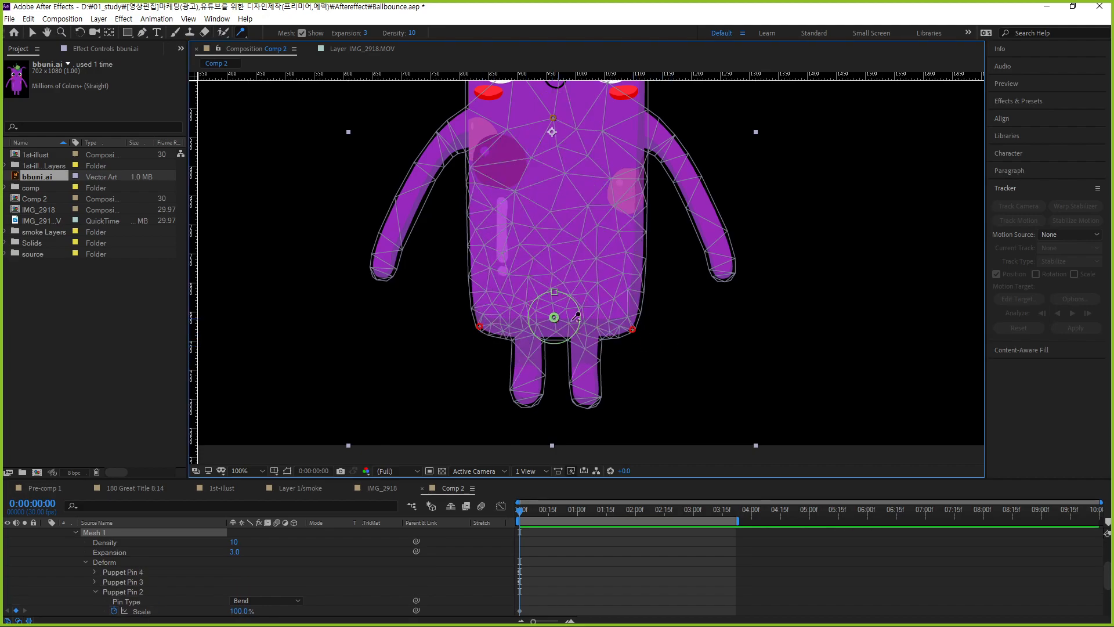
pyautogui.moveTo(580, 316); pyautogui.dragTo(577, 296)
pyautogui.hotkey('ctrl', 'z')
pyautogui.click(553, 119)
pyautogui.moveTo(597, 115); pyautogui.dragTo(626, 334)
pyautogui.hotkey('ctrl', 'z')
pyautogui.hotkey('ctrl', 'z')
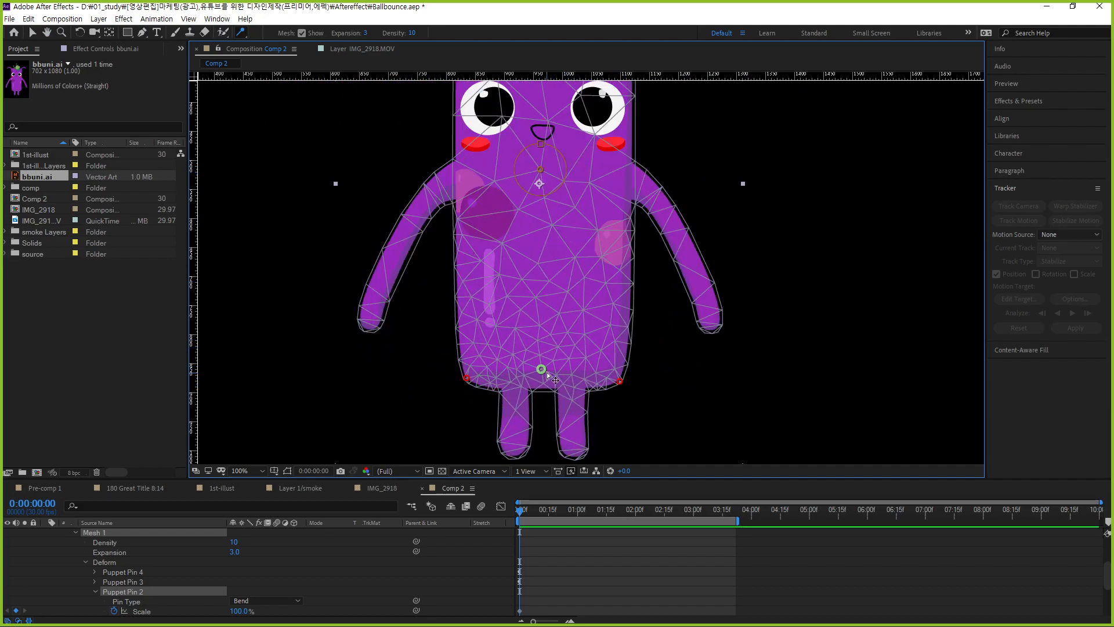
pyautogui.moveTo(566, 372); pyautogui.dragTo(568, 281)
pyautogui.hotkey('ctrl', 'z')
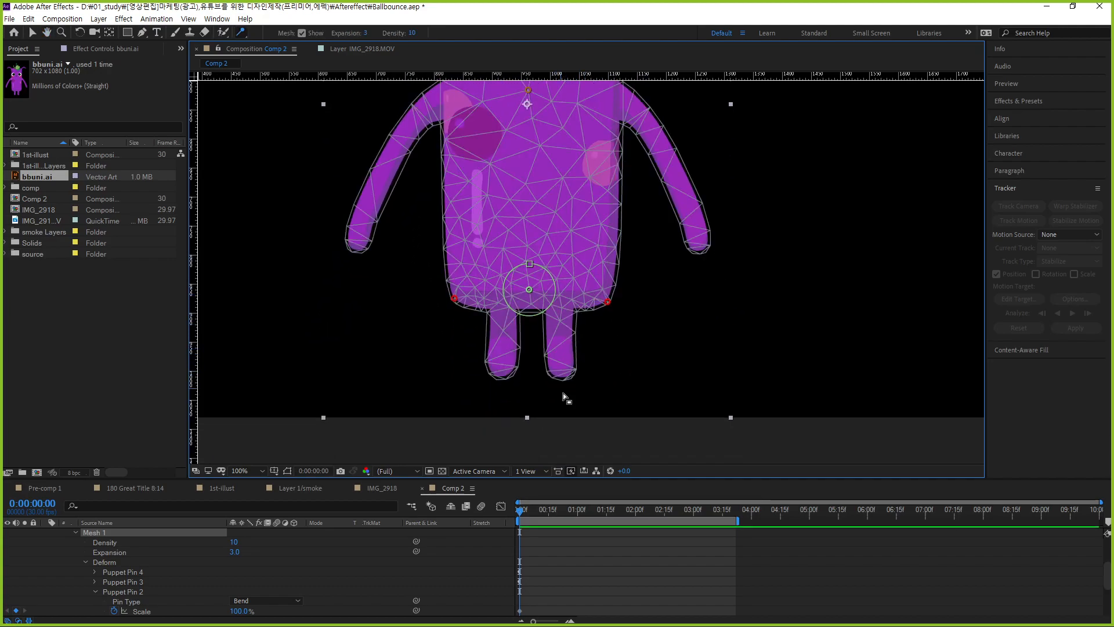
# Place Puppet Advanced pins at the ends of both of the character's legs.
pyautogui.click(240, 33)
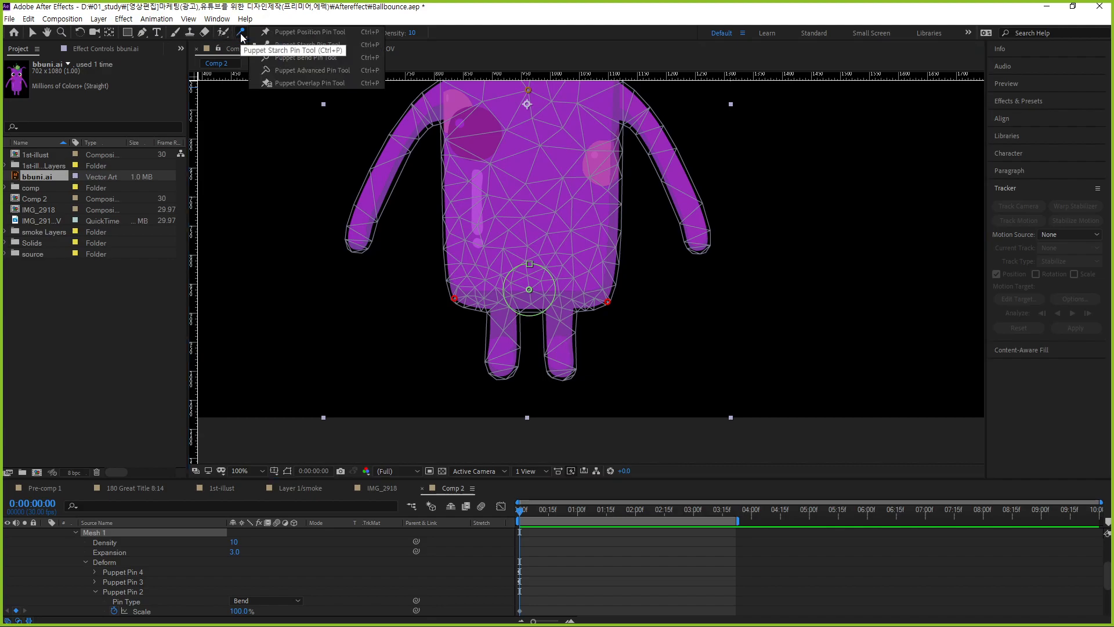
pyautogui.click(328, 71)
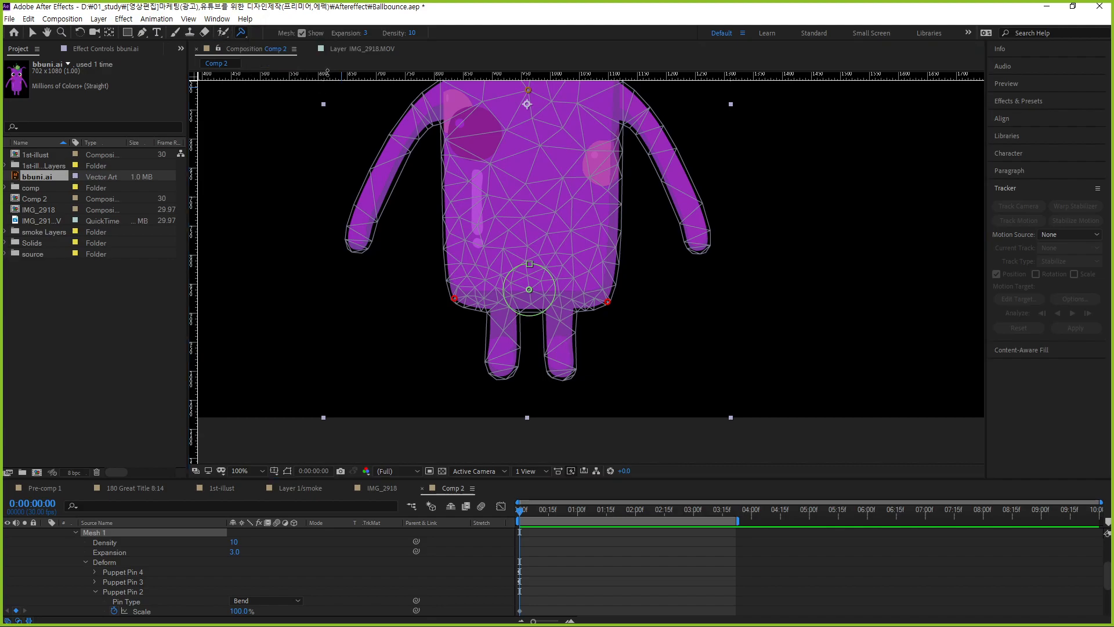
pyautogui.click(564, 370)
pyautogui.click(502, 371)
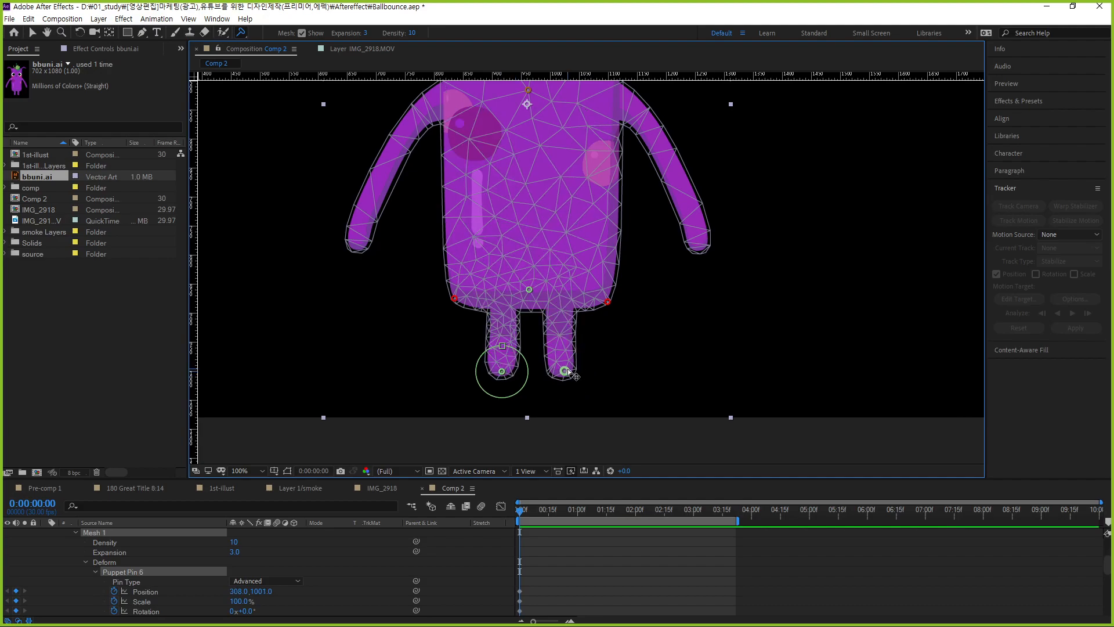
# Try moving and rotating the right foot's Advanced pin to deform the leg, and undo back past the pin's placement.
pyautogui.moveTo(591, 369)
pyautogui.mouseDown()
pyautogui.moveTo(589, 398)
pyautogui.moveTo(577, 356)
pyautogui.moveTo(586, 397)
pyautogui.moveTo(570, 380)
pyautogui.moveTo(578, 367)
pyautogui.moveTo(607, 353)
pyautogui.moveTo(625, 365)
pyautogui.moveTo(567, 347)
pyautogui.moveTo(599, 349)
pyautogui.mouseUp()
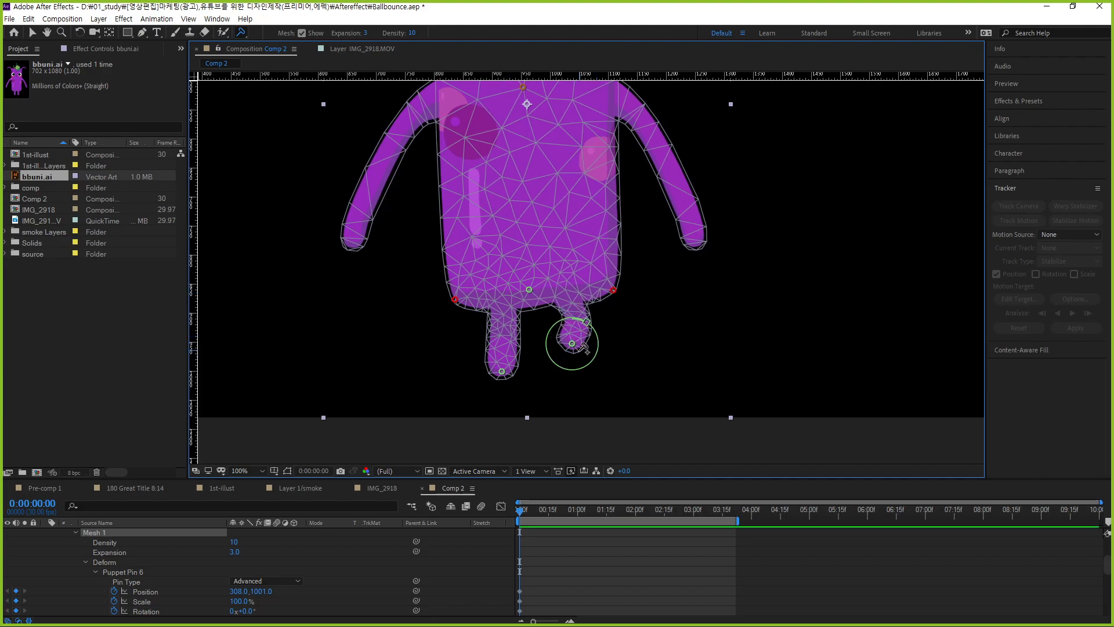
pyautogui.moveTo(572, 347)
pyautogui.mouseDown()
pyautogui.moveTo(573, 358)
pyautogui.moveTo(572, 334)
pyautogui.moveTo(578, 370)
pyautogui.moveTo(577, 317)
pyautogui.moveTo(578, 356)
pyautogui.mouseUp()
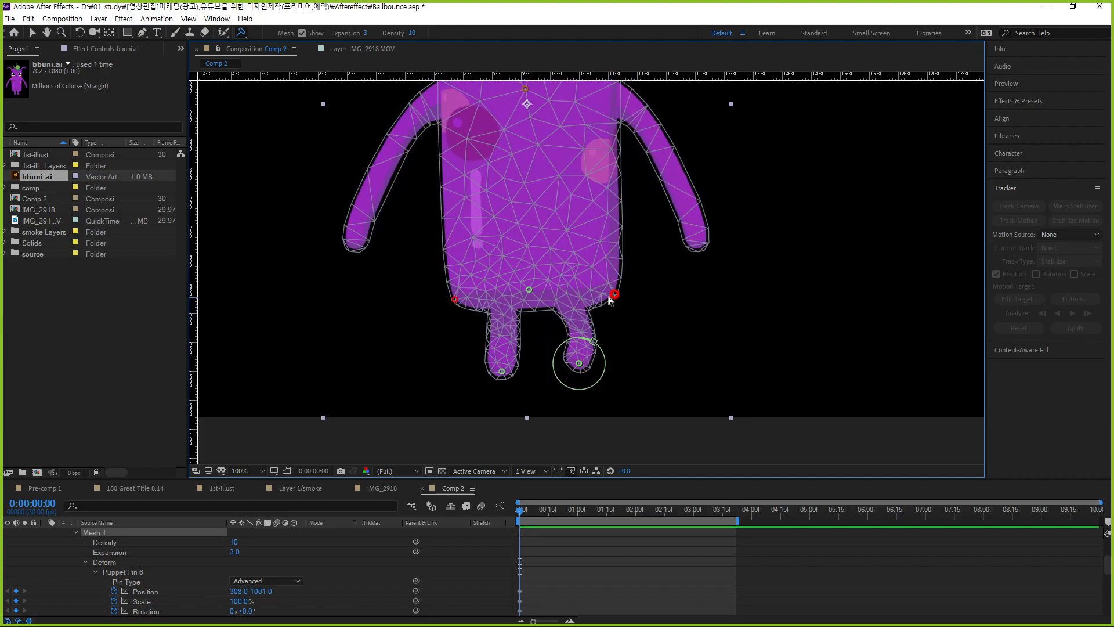
pyautogui.hotkey('ctrl', 'z')
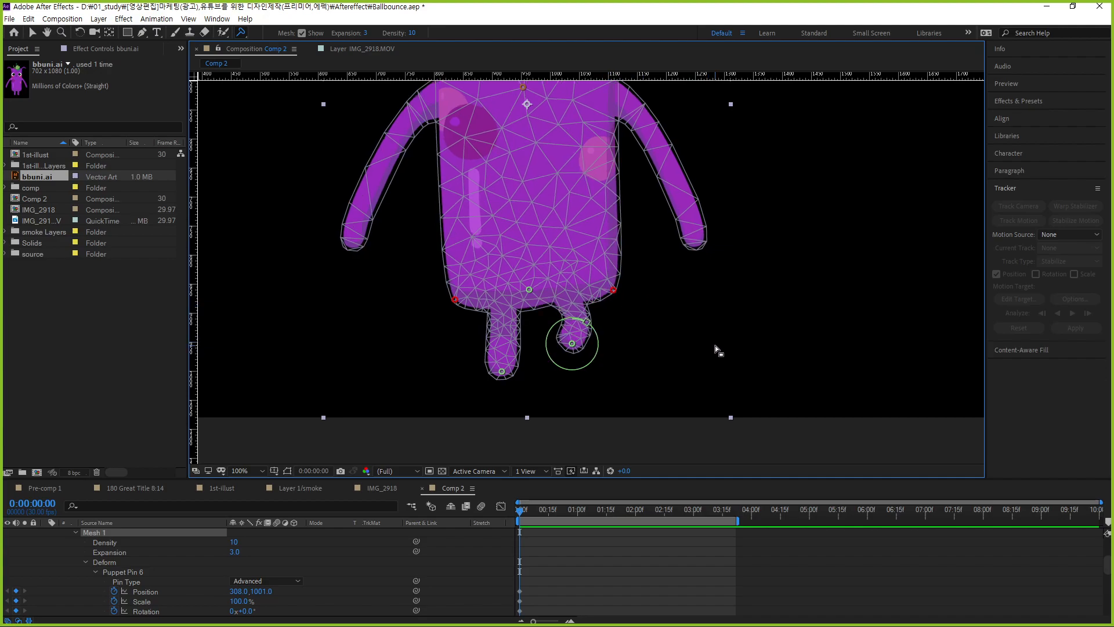
pyautogui.hotkey('ctrl', 'z')
pyautogui.hotkey('ctrl', 'z')
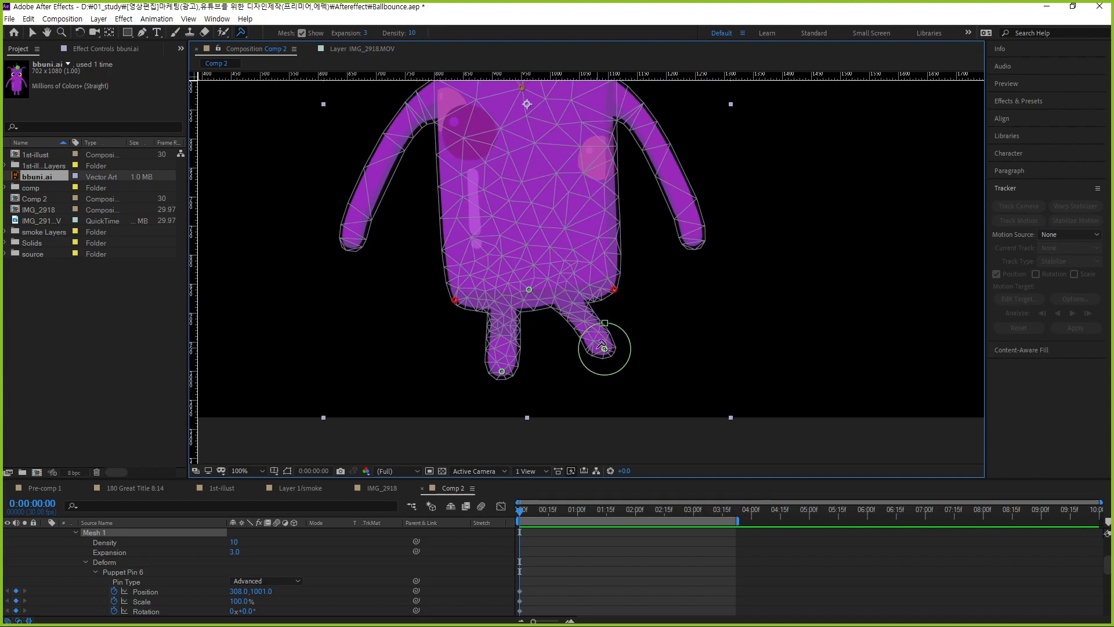
pyautogui.hotkey('ctrl', 'z')
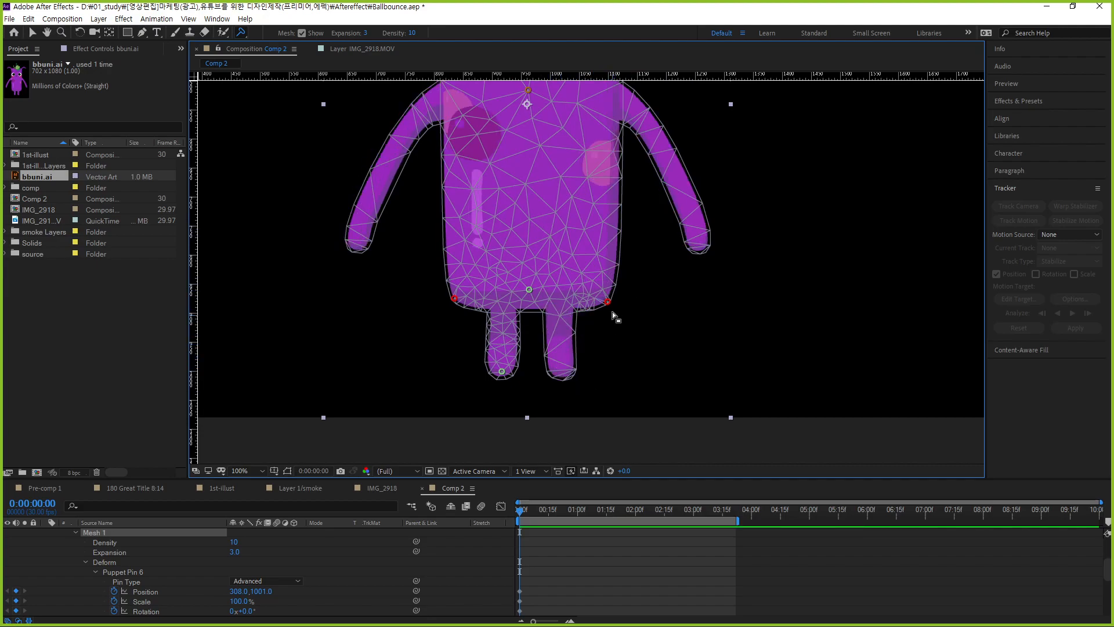
# Place an Advanced pin on the right foot again and remove it, keeping the left foot's pin.
pyautogui.click(561, 370)
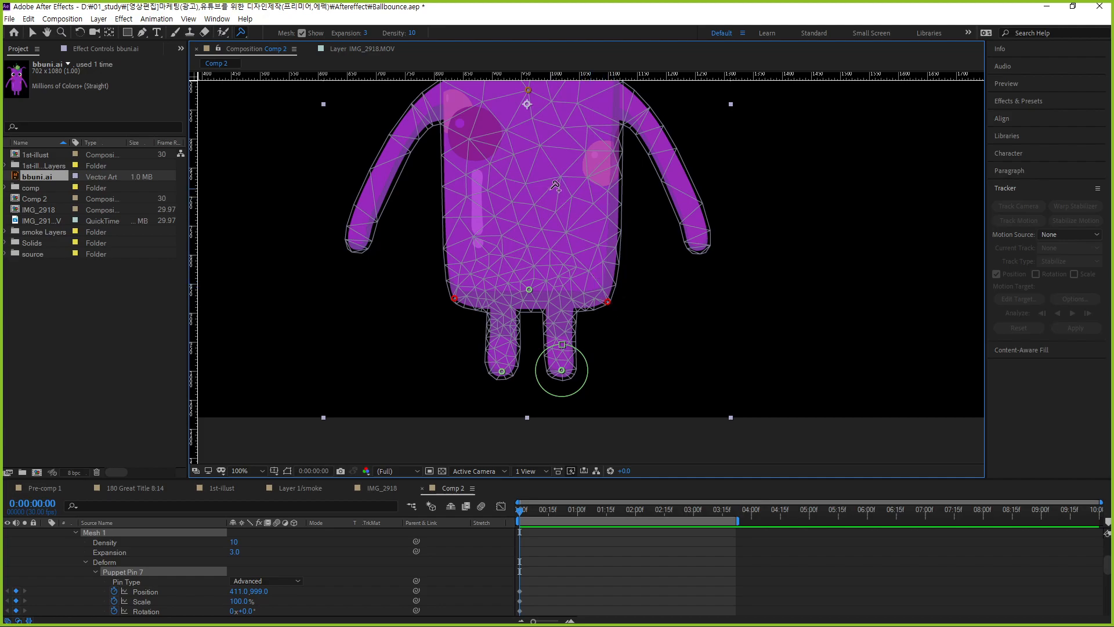
pyautogui.scroll(4, 555, 186)
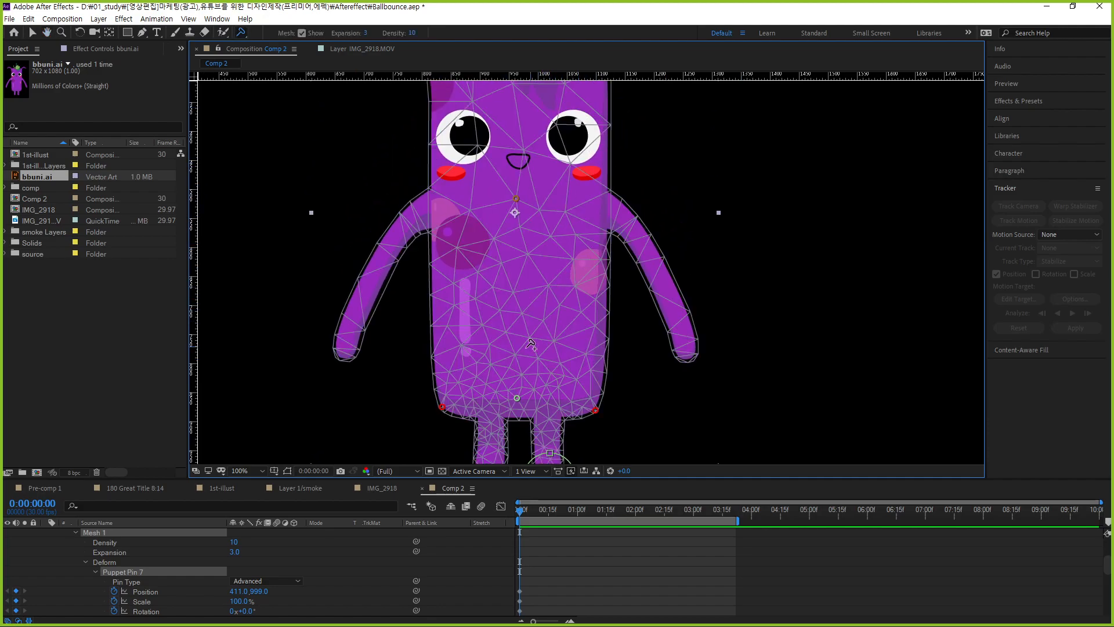
pyautogui.scroll(-2, 533, 344)
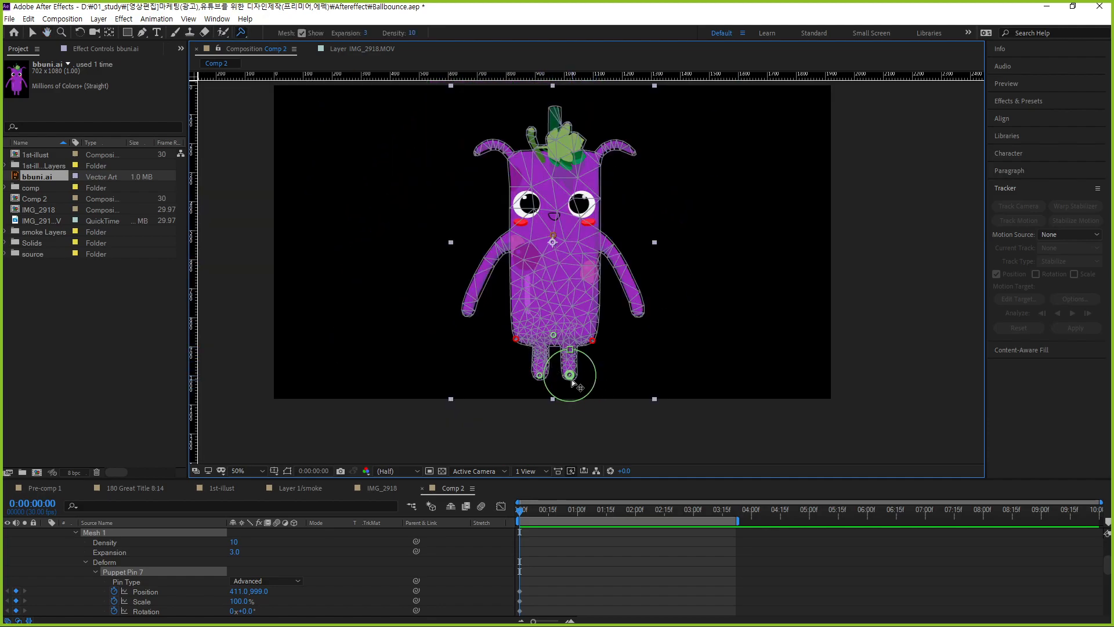
pyautogui.click(544, 377)
pyautogui.click(543, 377)
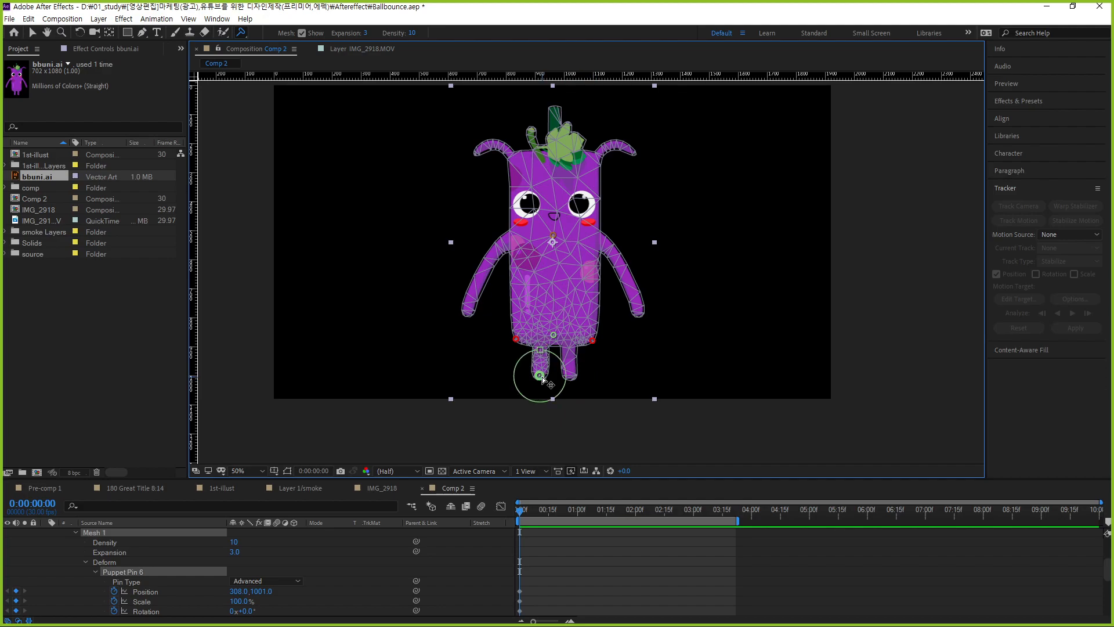
pyautogui.press('Delete')
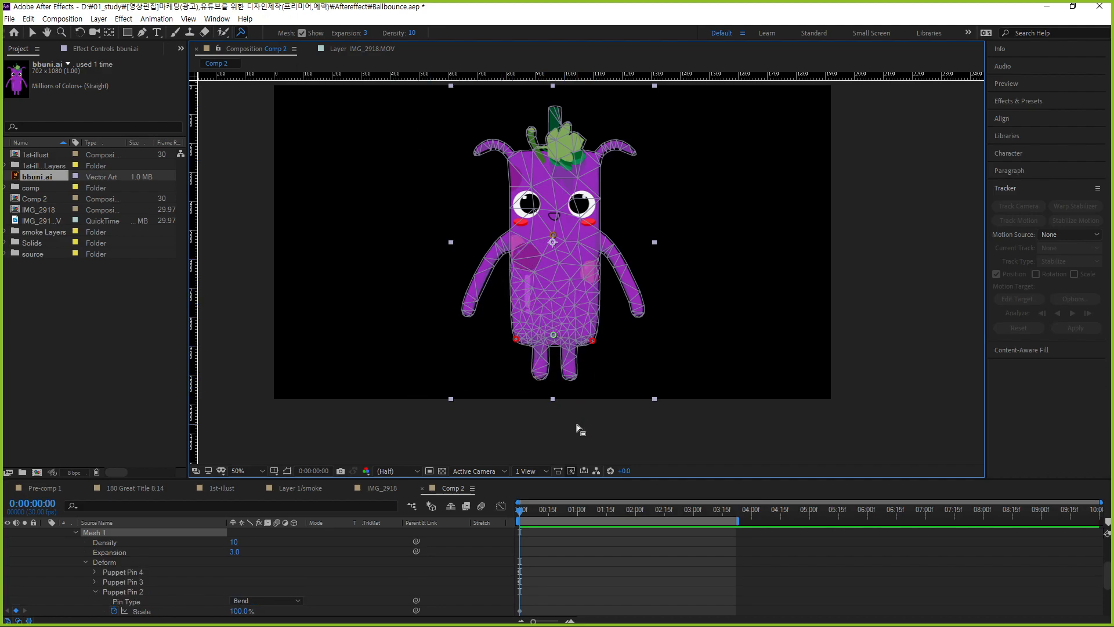
pyautogui.hotkey('ctrl', 'z')
# Try a Puppet Bend pin at the end of the right leg, and delete it.
pyautogui.moveTo(240, 35); pyautogui.dragTo(297, 67)
pyautogui.scroll(4, 589, 392)
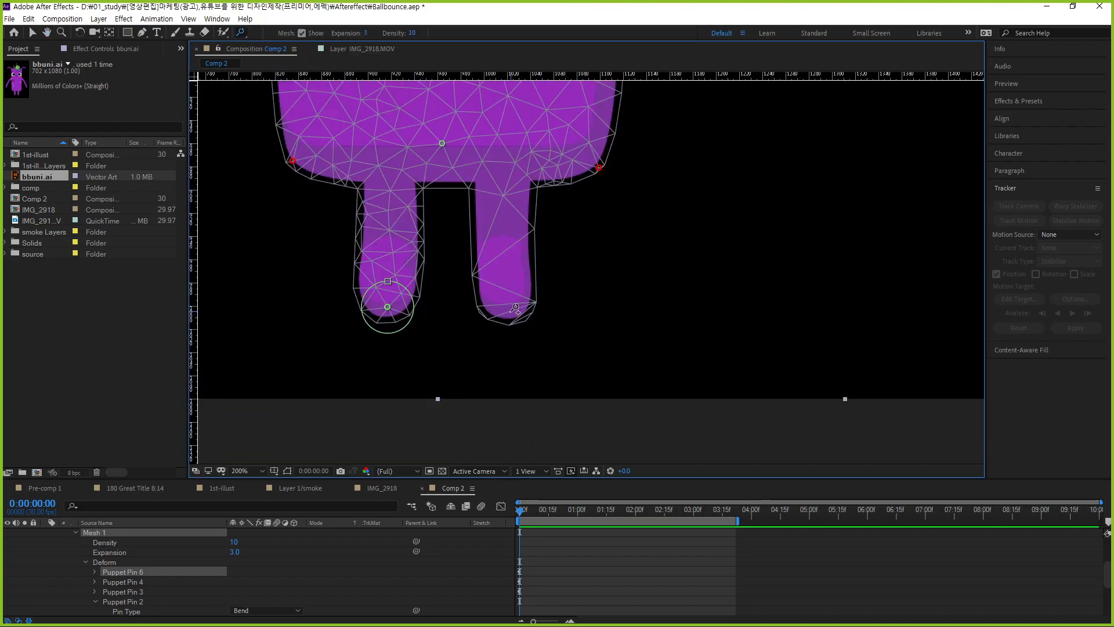
pyautogui.click(513, 303)
pyautogui.moveTo(501, 234); pyautogui.dragTo(597, 256)
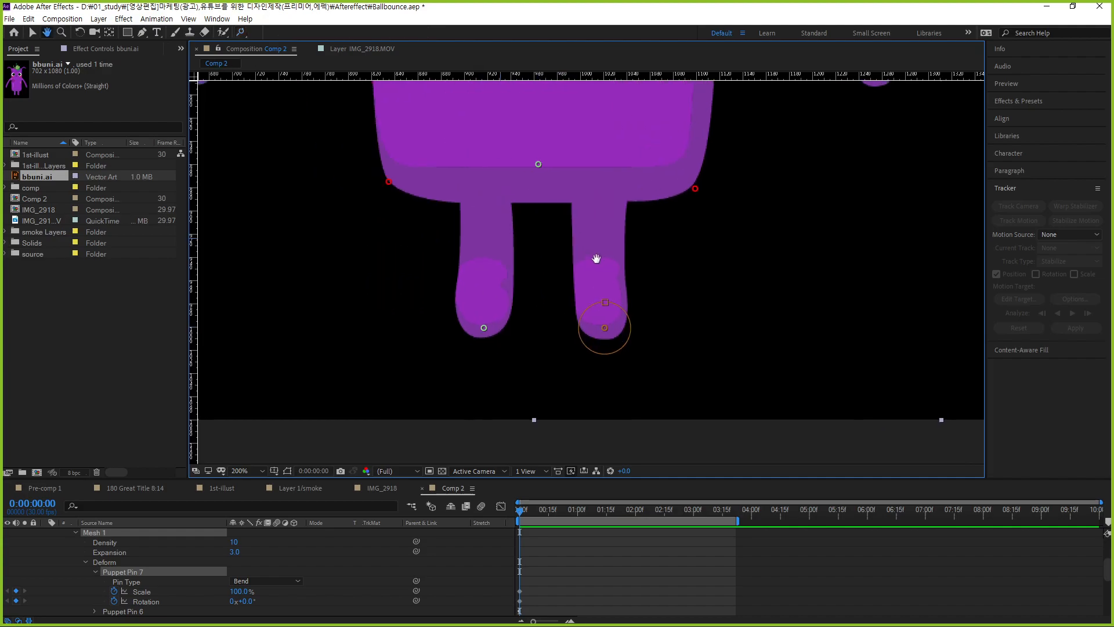
pyautogui.moveTo(631, 321); pyautogui.dragTo(617, 352)
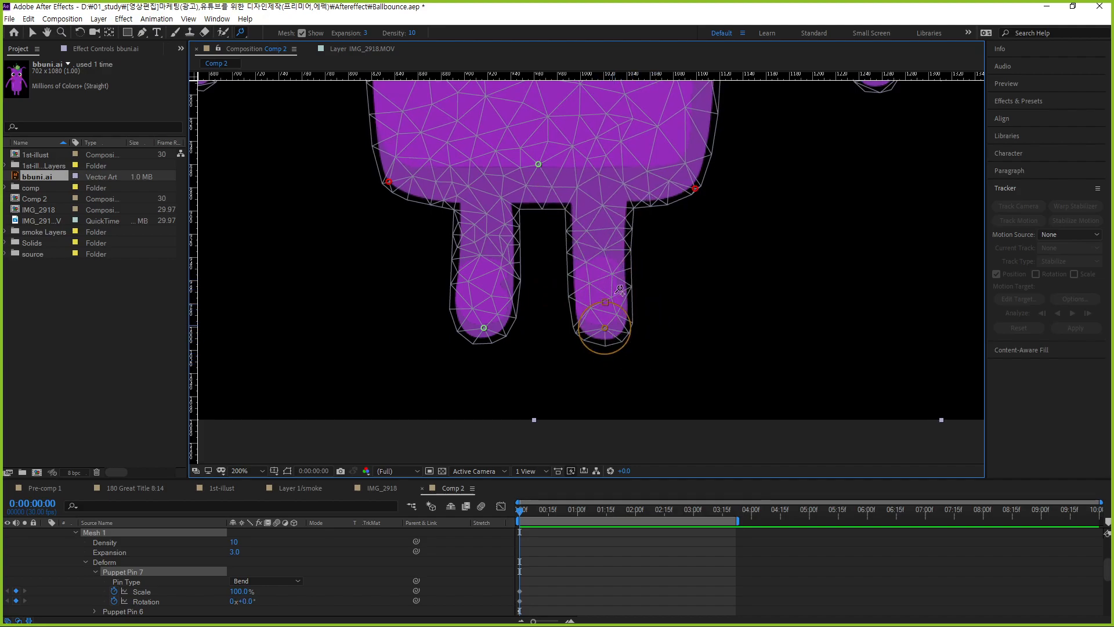
pyautogui.press('Delete')
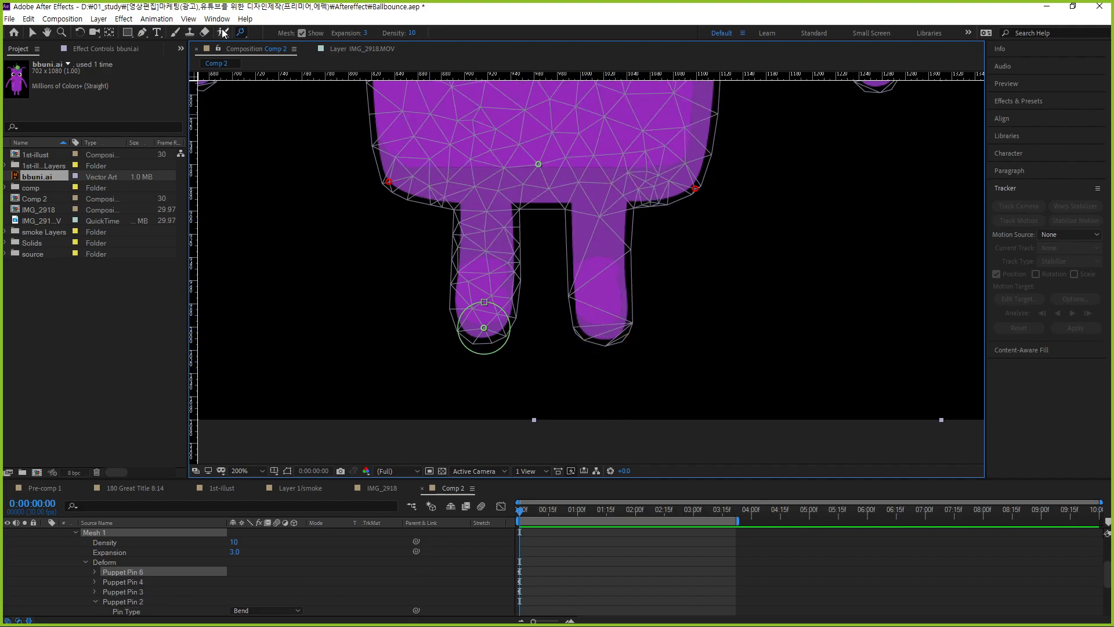
# Place an Advanced pin at the end of the right leg, test moving and rotating it, and undo the test.
pyautogui.click(242, 35)
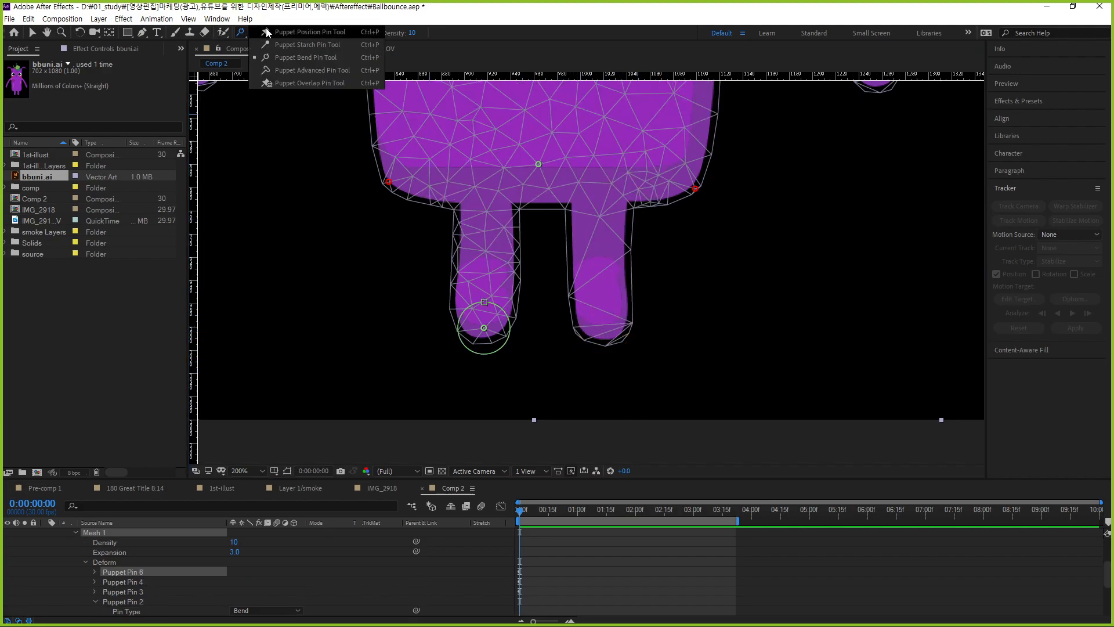
pyautogui.click(305, 75)
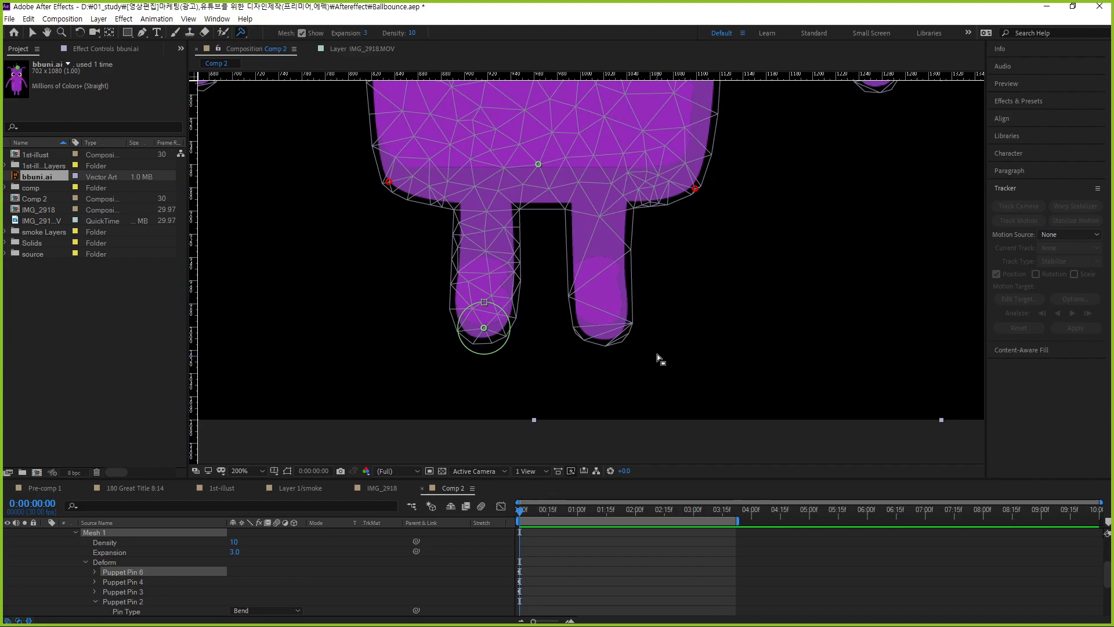
pyautogui.click(603, 325)
pyautogui.moveTo(606, 326); pyautogui.dragTo(619, 301)
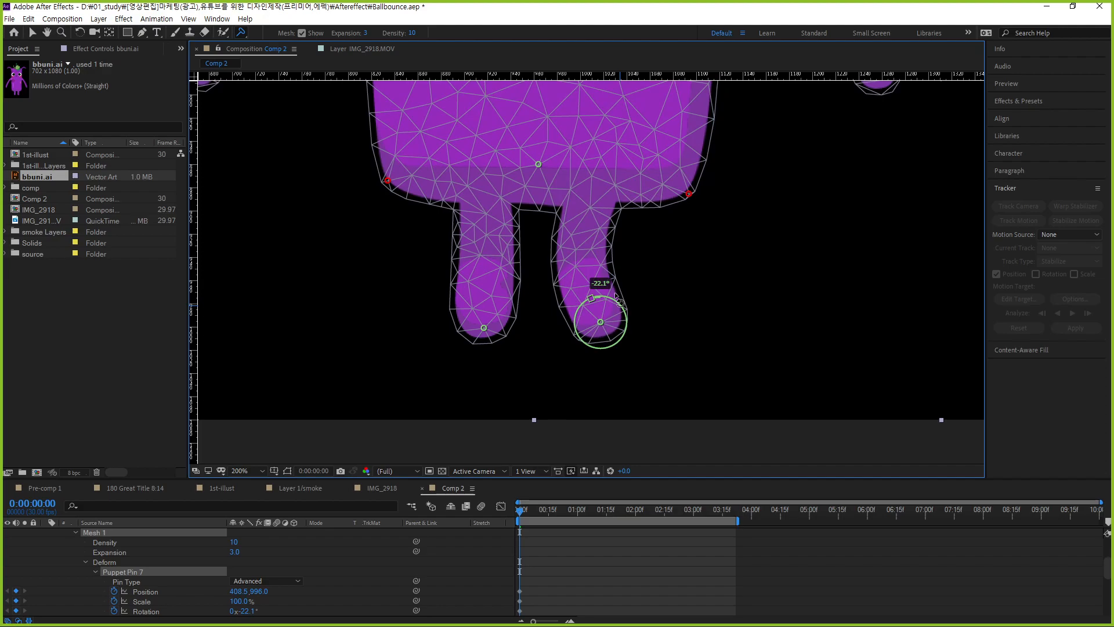
pyautogui.hotkey('ctrl', 'z')
pyautogui.hotkey('ctrl', 'z')
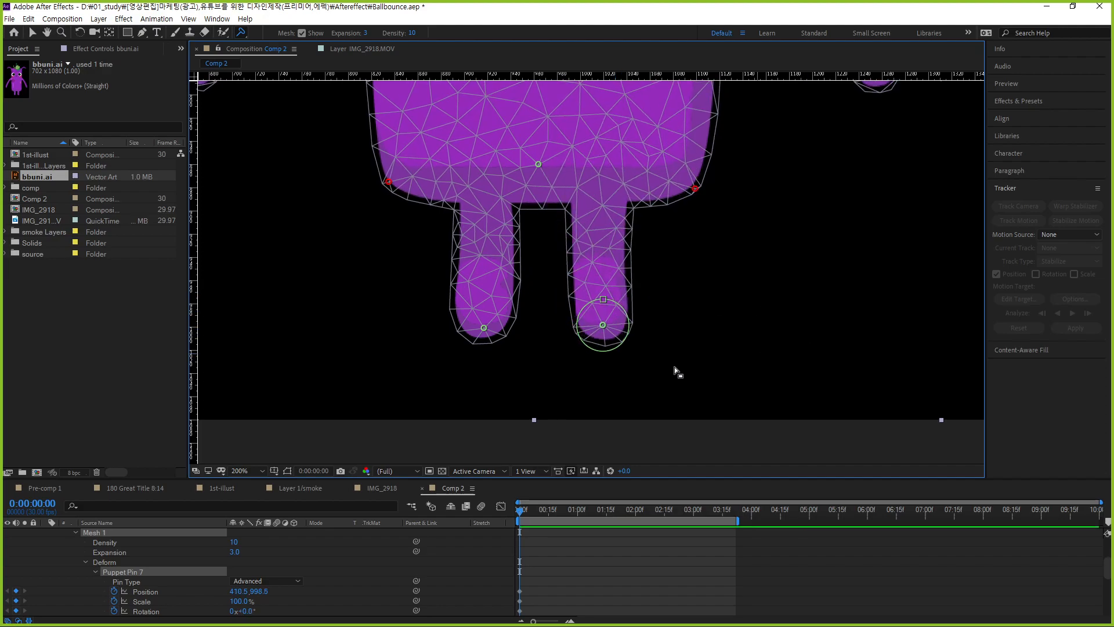
# Try an Advanced pin at the right shoulder, test how it deforms the arm, and undo it.
pyautogui.scroll(-1, 614, 225)
pyautogui.moveTo(586, 223); pyautogui.dragTo(579, 294)
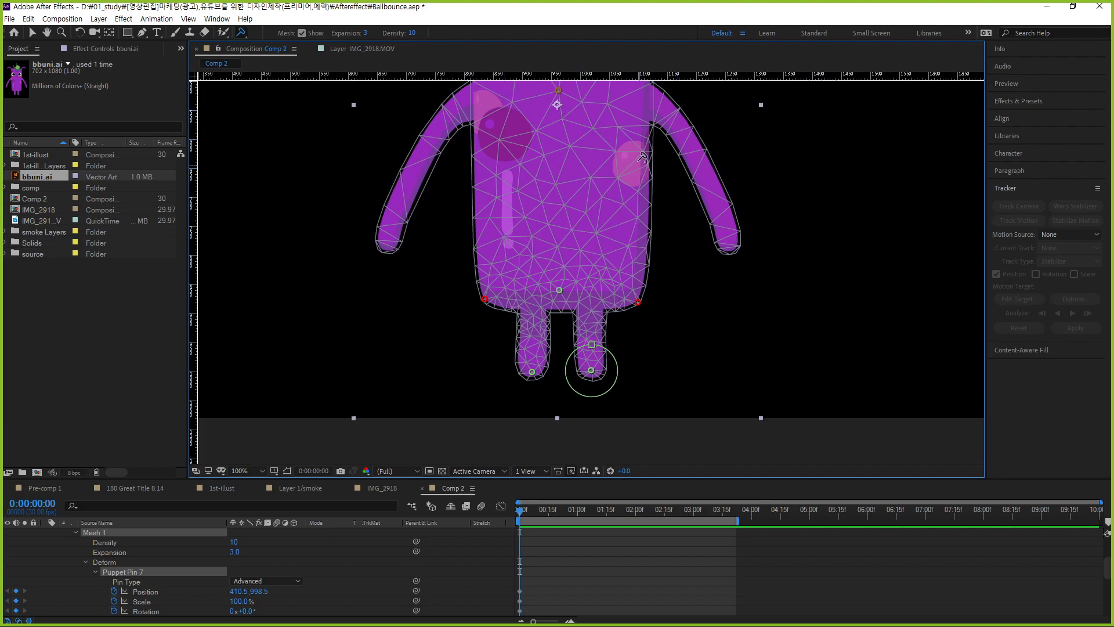
pyautogui.moveTo(644, 158); pyautogui.dragTo(594, 226)
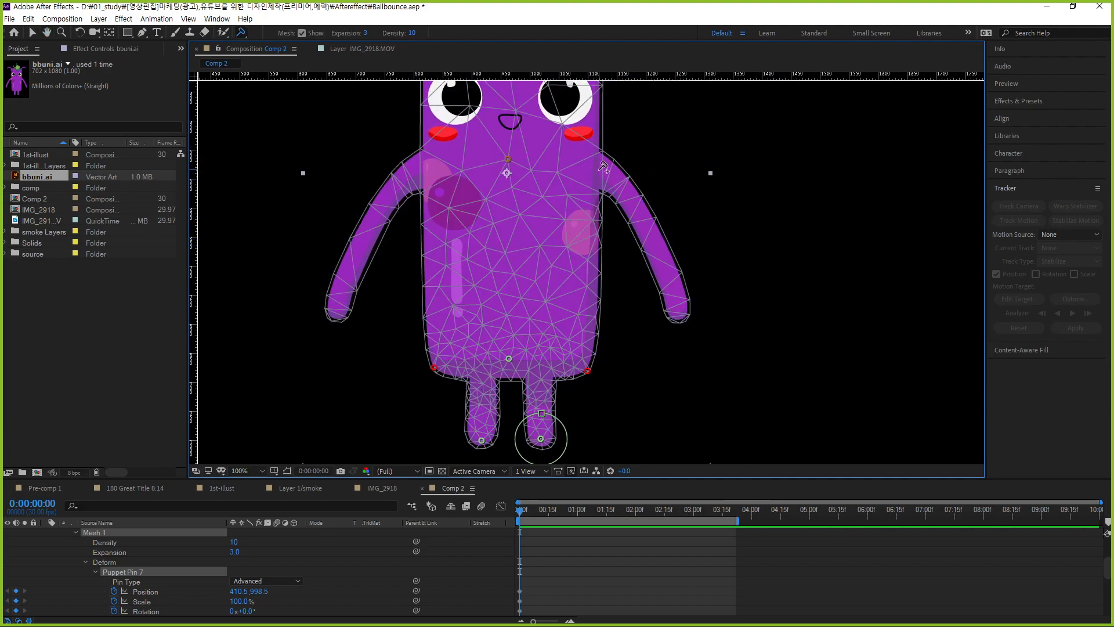
pyautogui.click(601, 171)
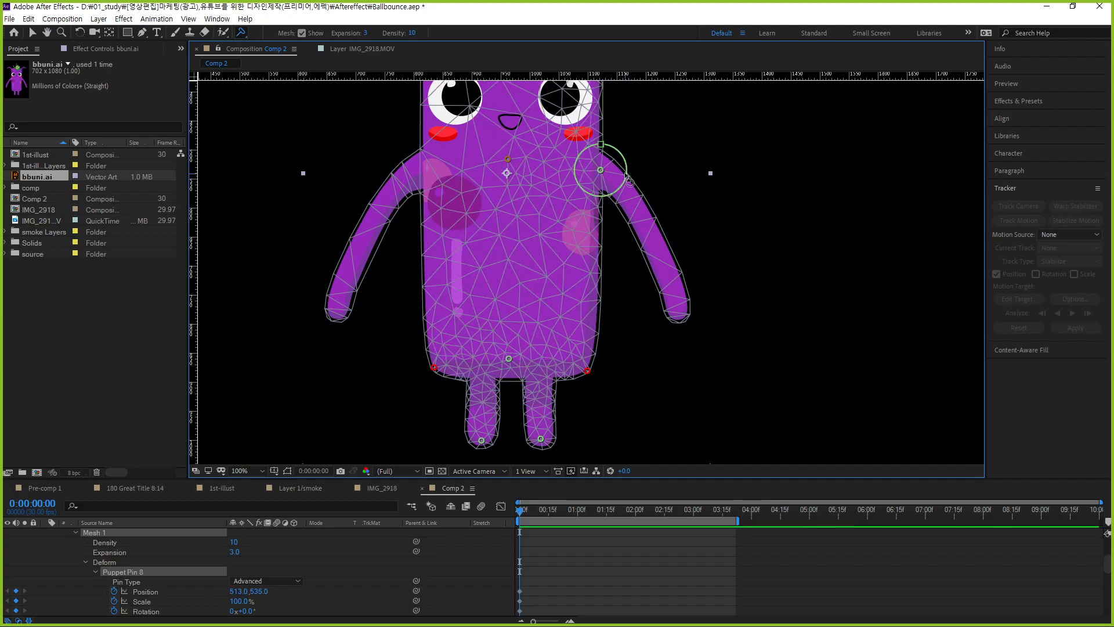
pyautogui.moveTo(630, 183)
pyautogui.mouseDown()
pyautogui.moveTo(630, 156)
pyautogui.moveTo(622, 193)
pyautogui.moveTo(636, 180)
pyautogui.moveTo(637, 192)
pyautogui.moveTo(646, 174)
pyautogui.mouseUp()
pyautogui.hotkey('ctrl', 'z')
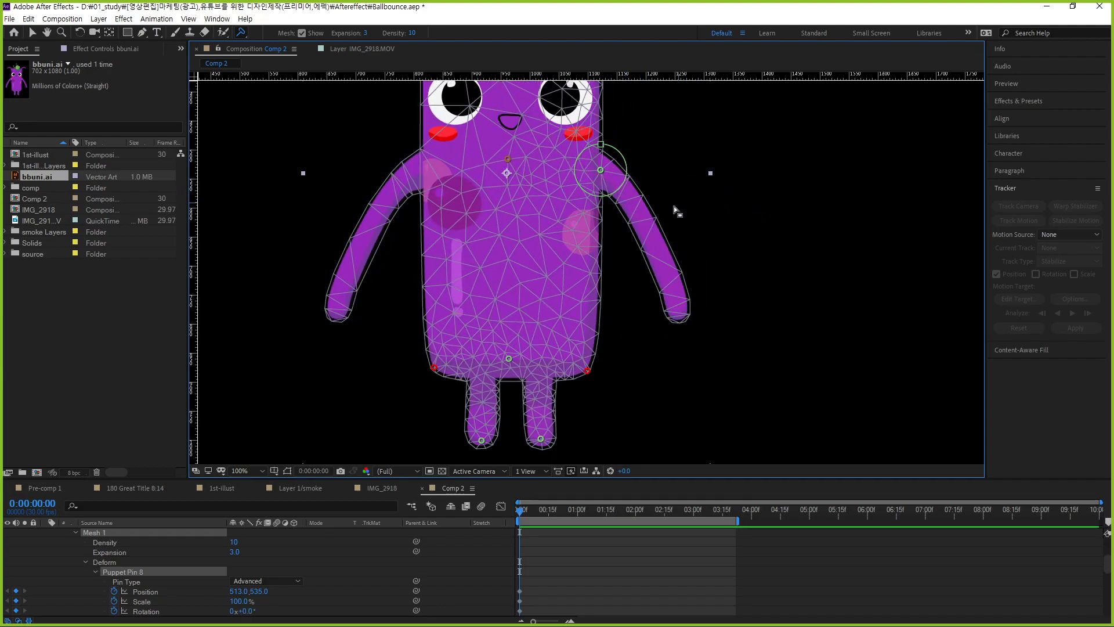
pyautogui.hotkey('ctrl', 'z')
# Try an Advanced pin on the right upper arm, rotate it to swing the arm, and undo it.
pyautogui.click(629, 187)
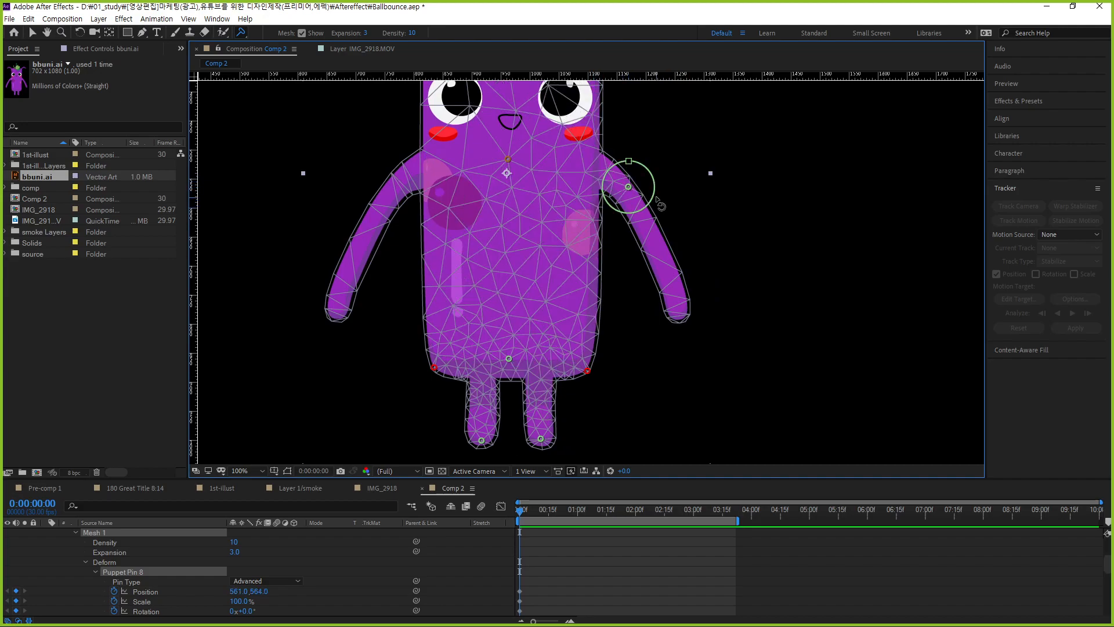
pyautogui.moveTo(658, 203); pyautogui.dragTo(663, 184)
pyautogui.hotkey('ctrl', 'z')
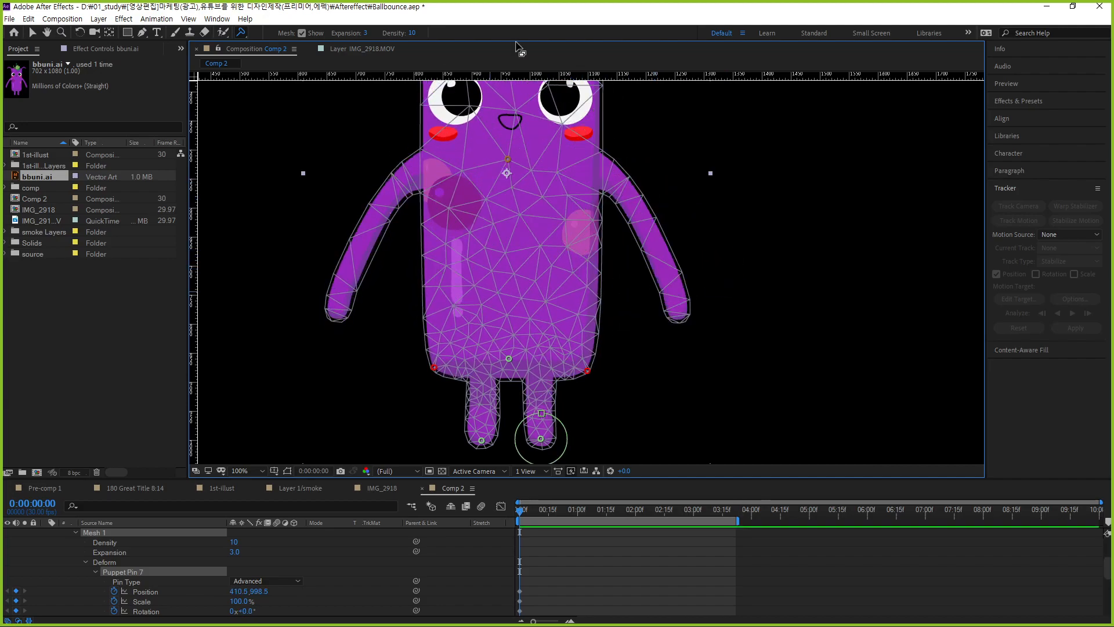
# Place three Advanced pins down the joint between body and right arm, plus a fourth on the upper arm.
pyautogui.moveTo(586, 181); pyautogui.dragTo(596, 221)
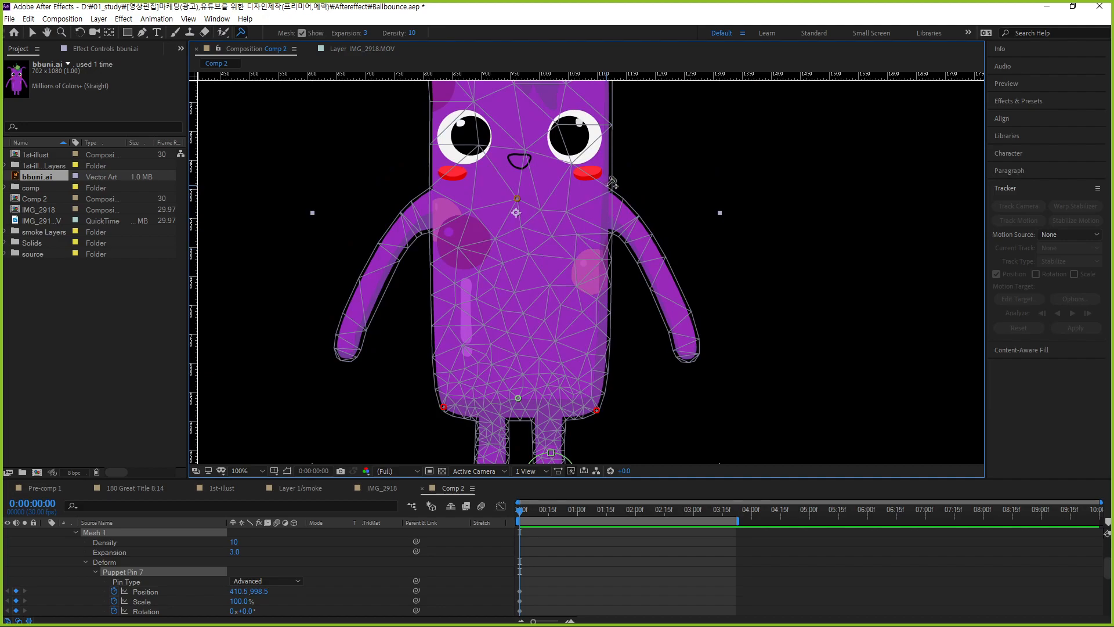
pyautogui.click(609, 187)
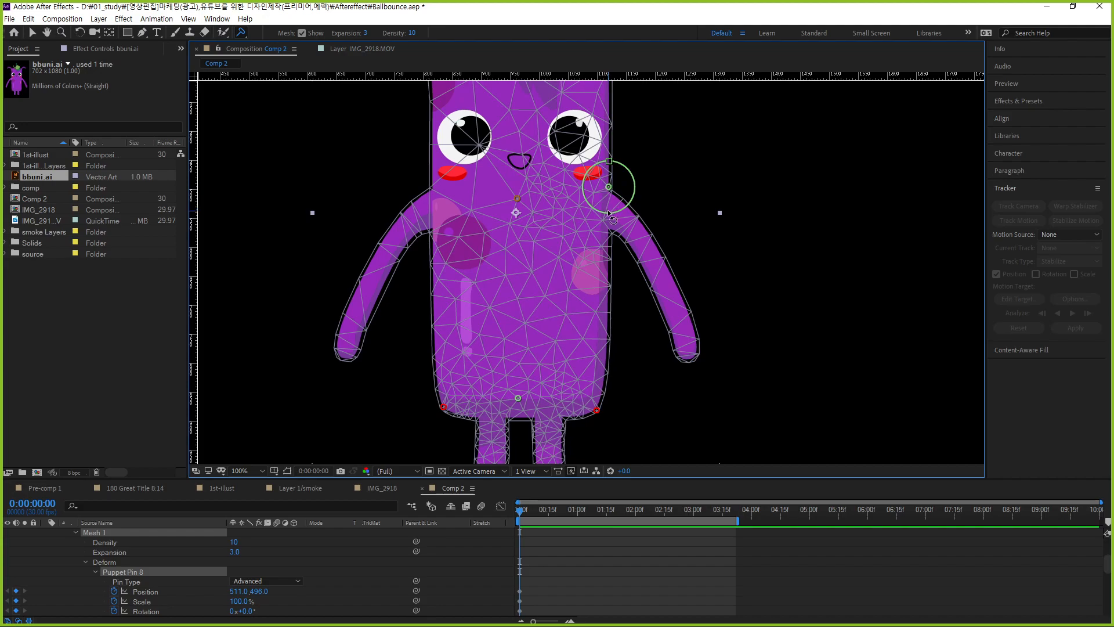
pyautogui.press('.')
pyautogui.click(627, 147)
pyautogui.click(625, 188)
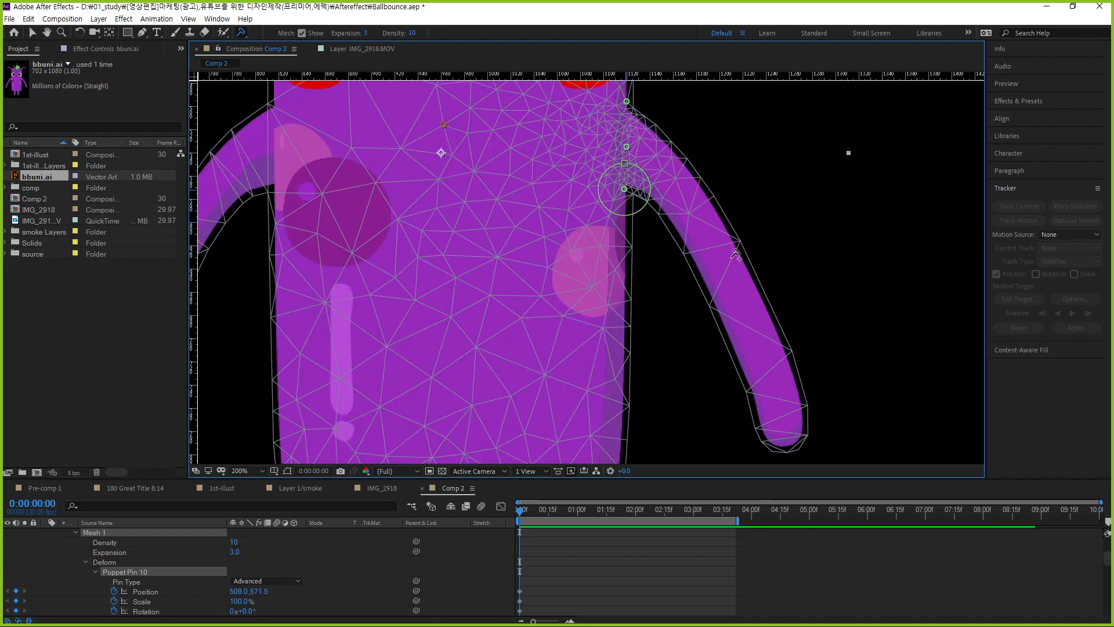
pyautogui.click(657, 164)
# Try raising the right arm by moving and rotating the upper arm's Advanced pin about -50°, and undo the changes.
pyautogui.moveTo(679, 181); pyautogui.dragTo(690, 145)
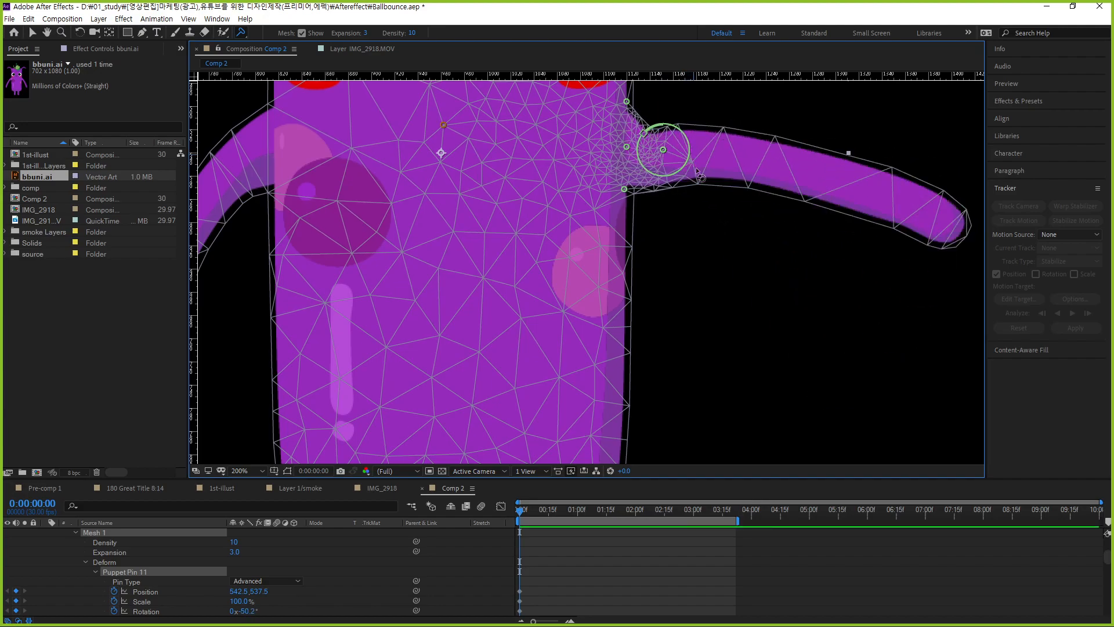
pyautogui.hotkey('ctrl', 'z')
pyautogui.hotkey('ctrl', 'z')
pyautogui.hotkey('ctrl', 'z')
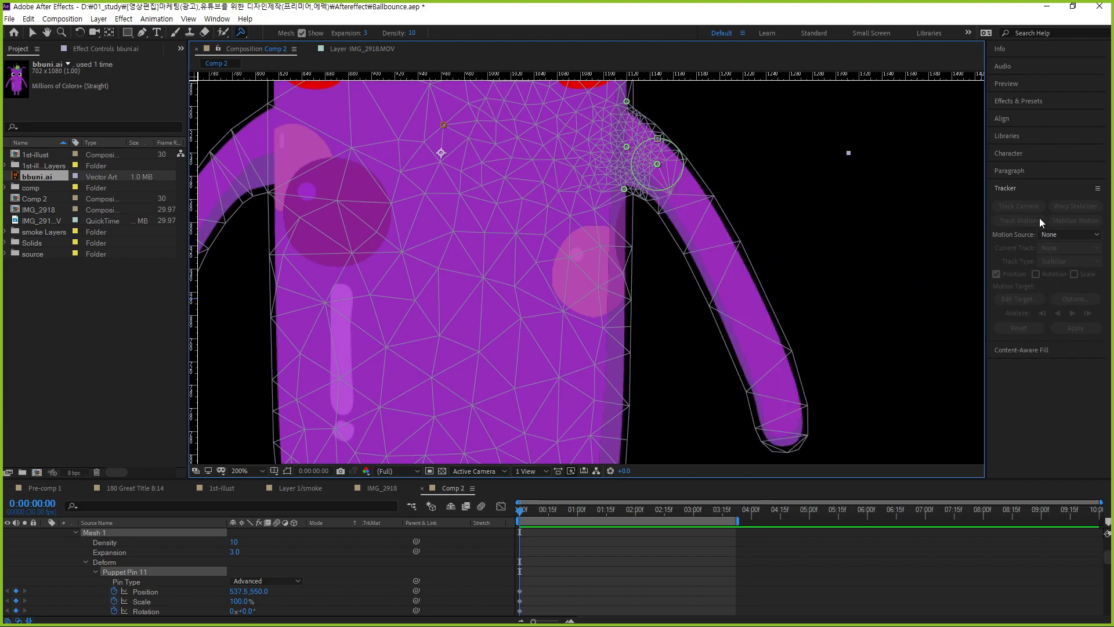
# Place a Puppet Bend pin at the end of the character's right arm.
pyautogui.scroll(-2, 505, 320)
pyautogui.moveTo(510, 330); pyautogui.dragTo(639, 339)
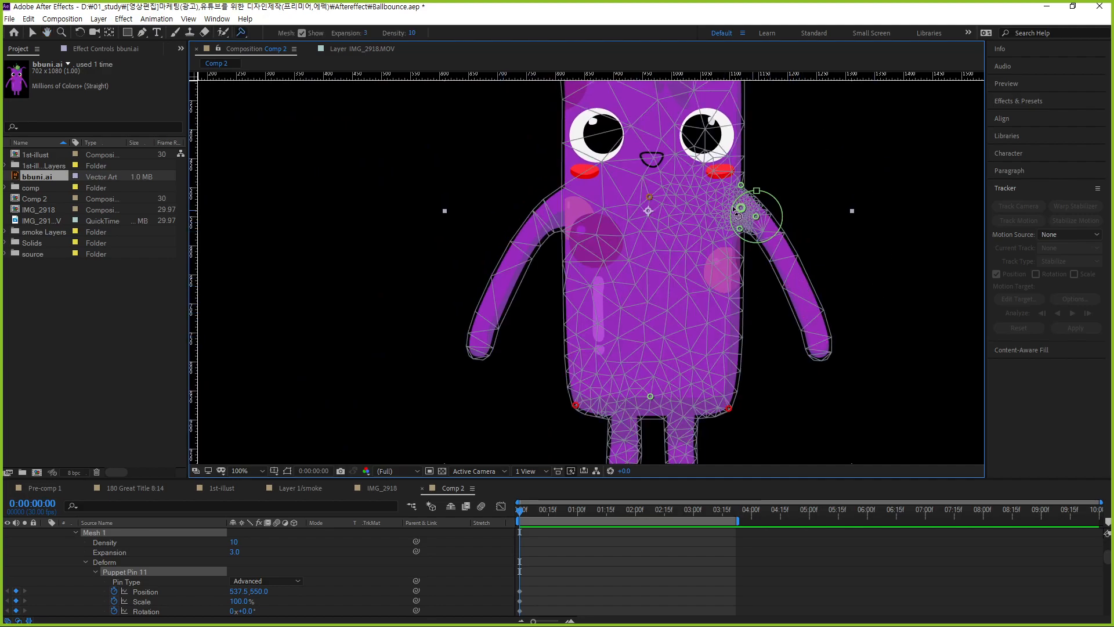
pyautogui.moveTo(246, 29); pyautogui.dragTo(317, 55)
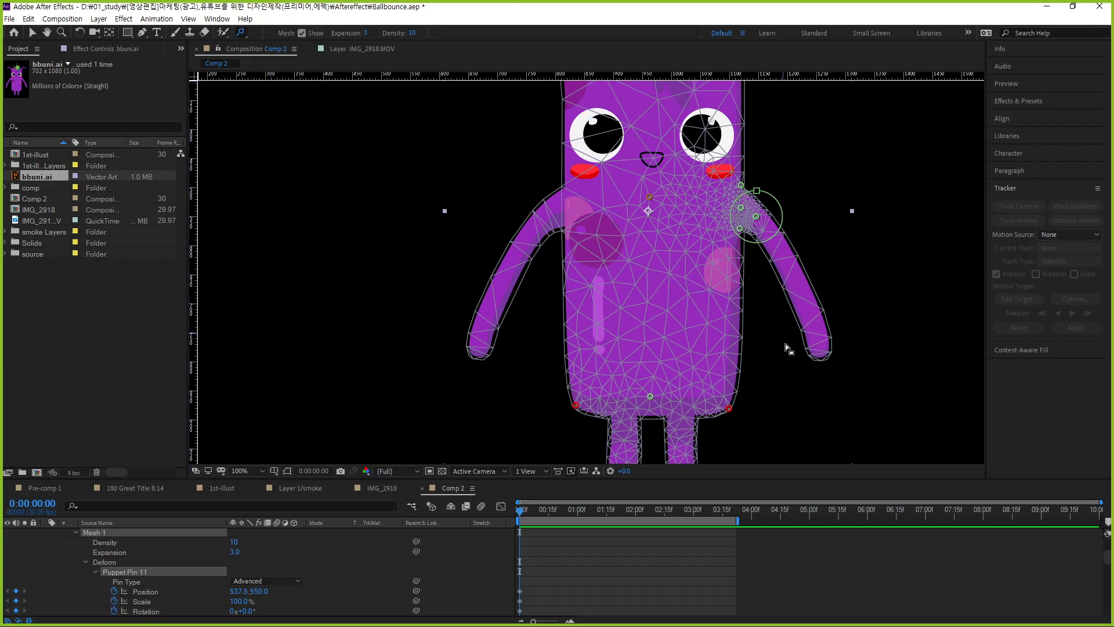
pyautogui.click(824, 350)
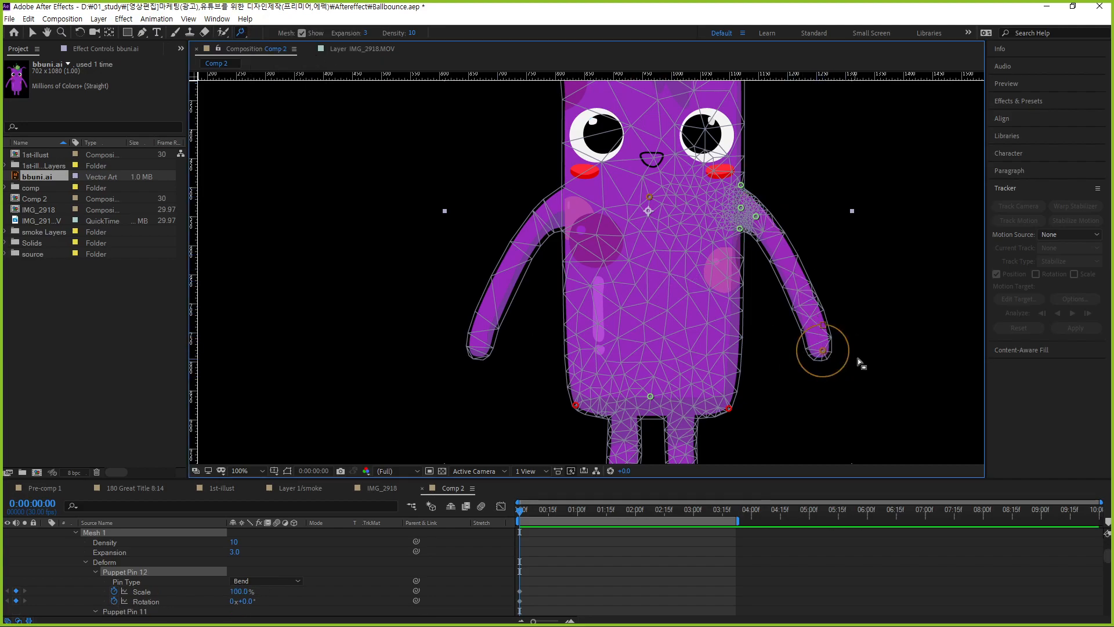
# Try swinging the right arm by rotating its end Bend pin and the upper arm's Advanced pin, and undo the rotations.
pyautogui.moveTo(850, 355); pyautogui.dragTo(850, 323)
pyautogui.hotkey('ctrl', 'z')
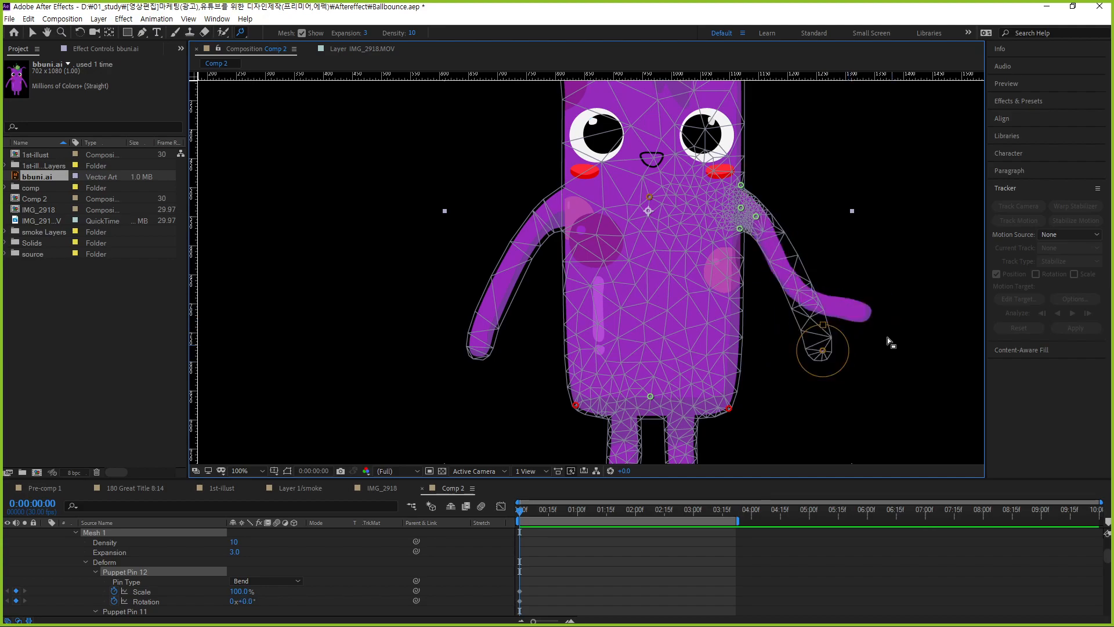
pyautogui.click(756, 216)
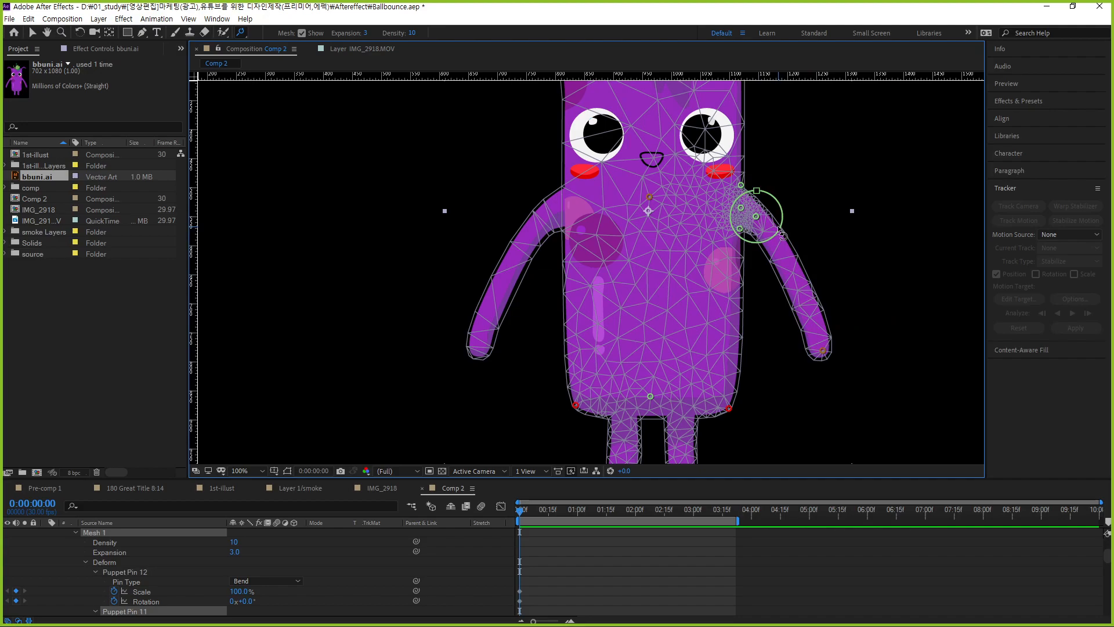
pyautogui.moveTo(786, 236); pyautogui.dragTo(790, 206)
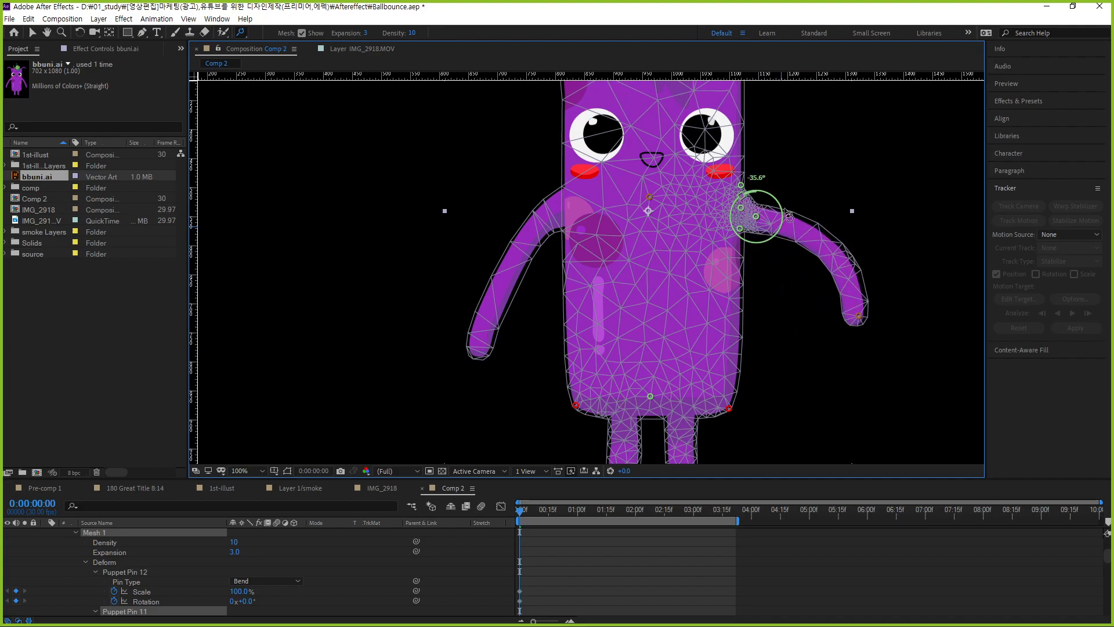
pyautogui.click(860, 314)
pyautogui.moveTo(884, 308); pyautogui.dragTo(862, 289)
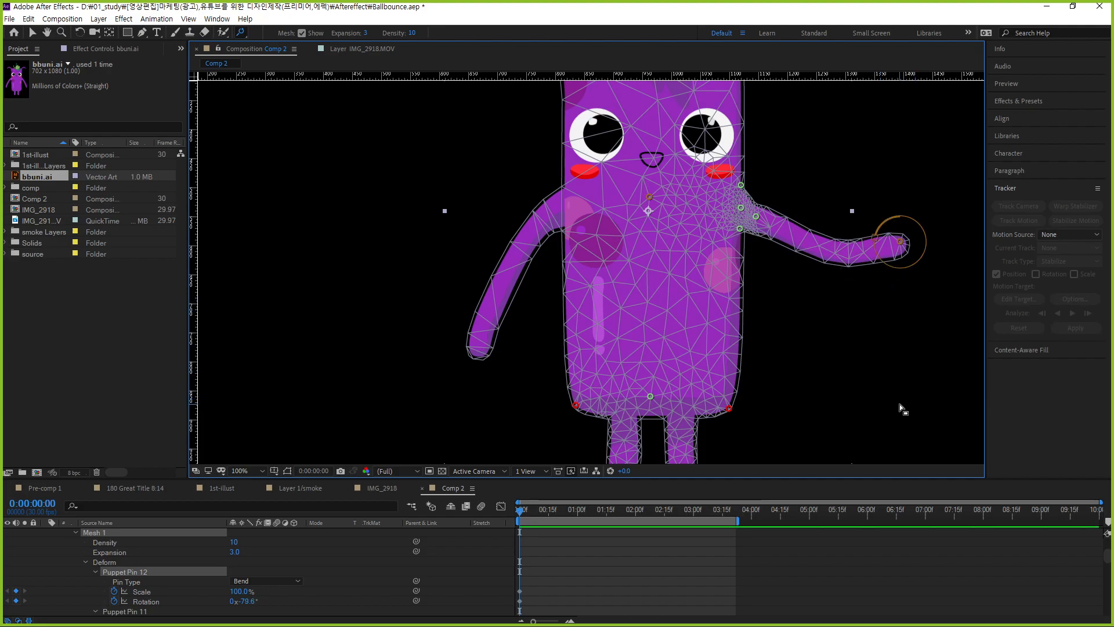
pyautogui.hotkey('ctrl', 'z')
pyautogui.hotkey('ctrl', 'z')
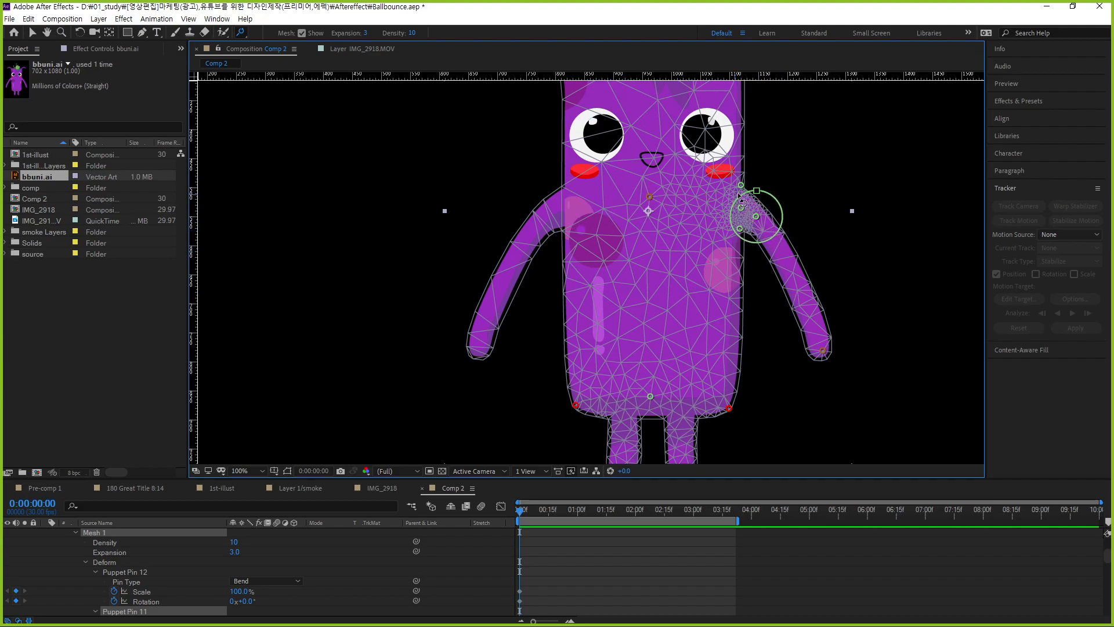
# Try moving the lower body's Advanced pin and the uppermost pin of the right arm joint, and undo both moves.
pyautogui.moveTo(651, 397); pyautogui.dragTo(697, 362)
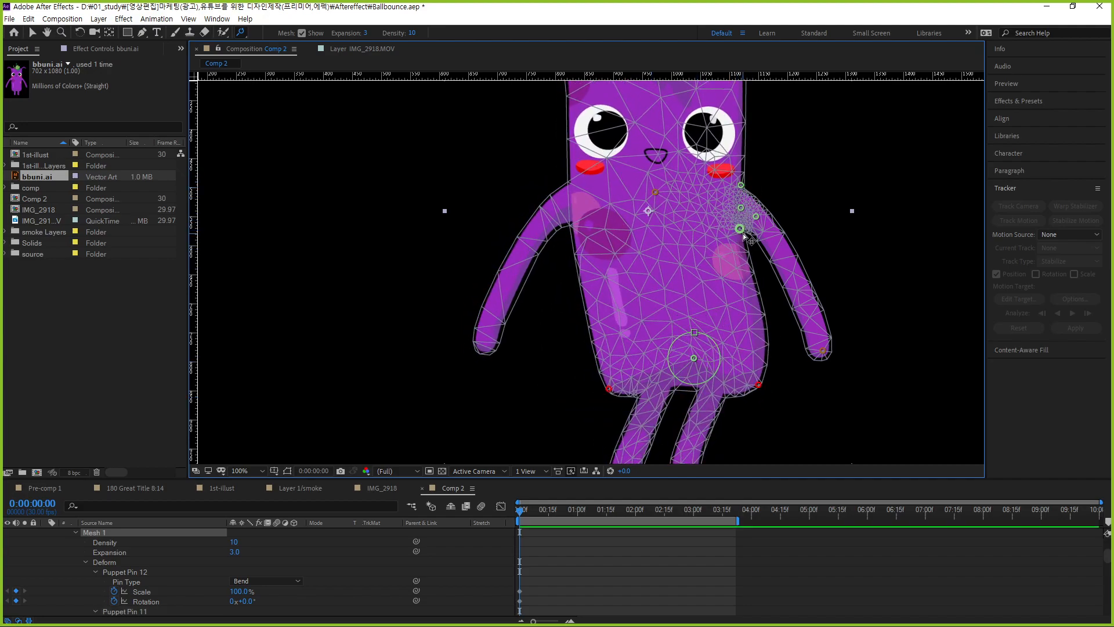
pyautogui.moveTo(745, 177); pyautogui.dragTo(766, 177)
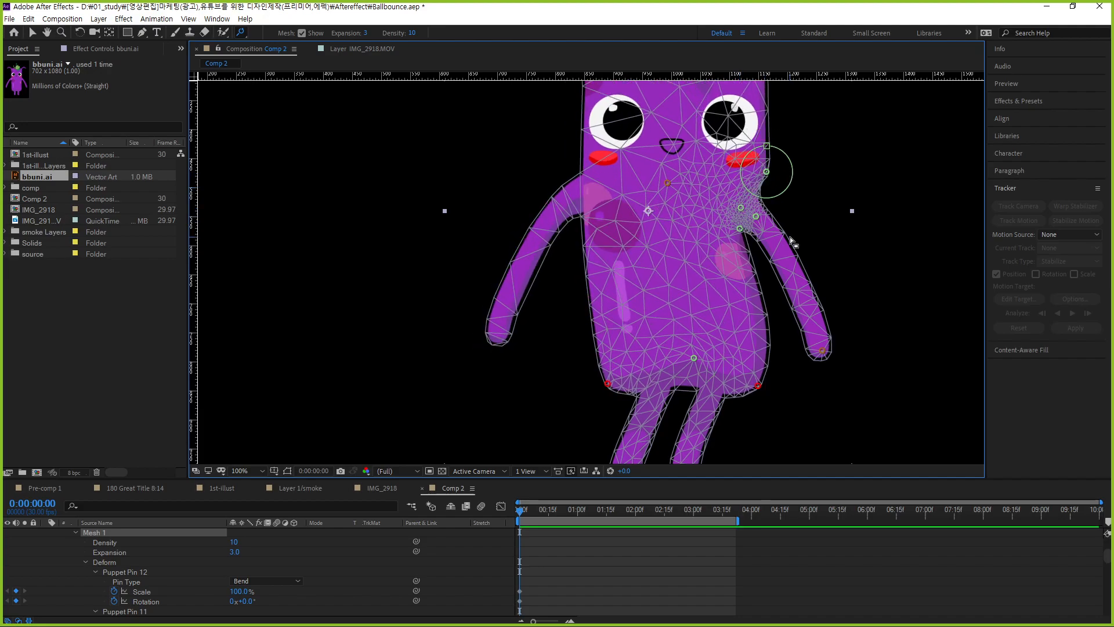
pyautogui.hotkey('ctrl', 'z')
pyautogui.hotkey('ctrl', 'z')
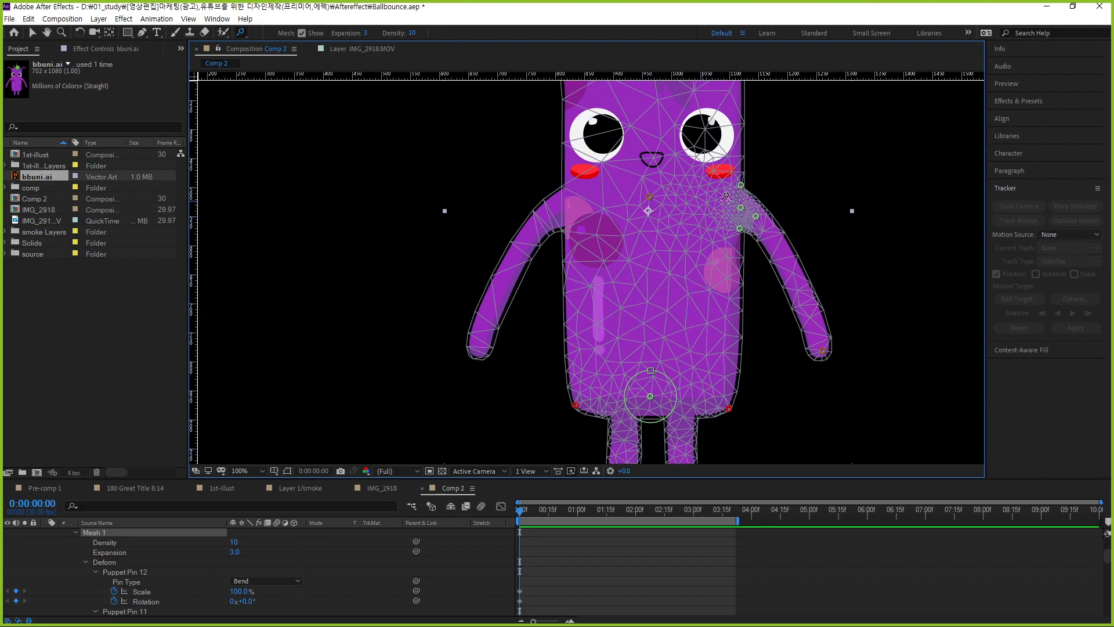
# Place three Advanced pins down the joint between body and left arm, plus a fourth on the upper arm.
pyautogui.click(567, 184)
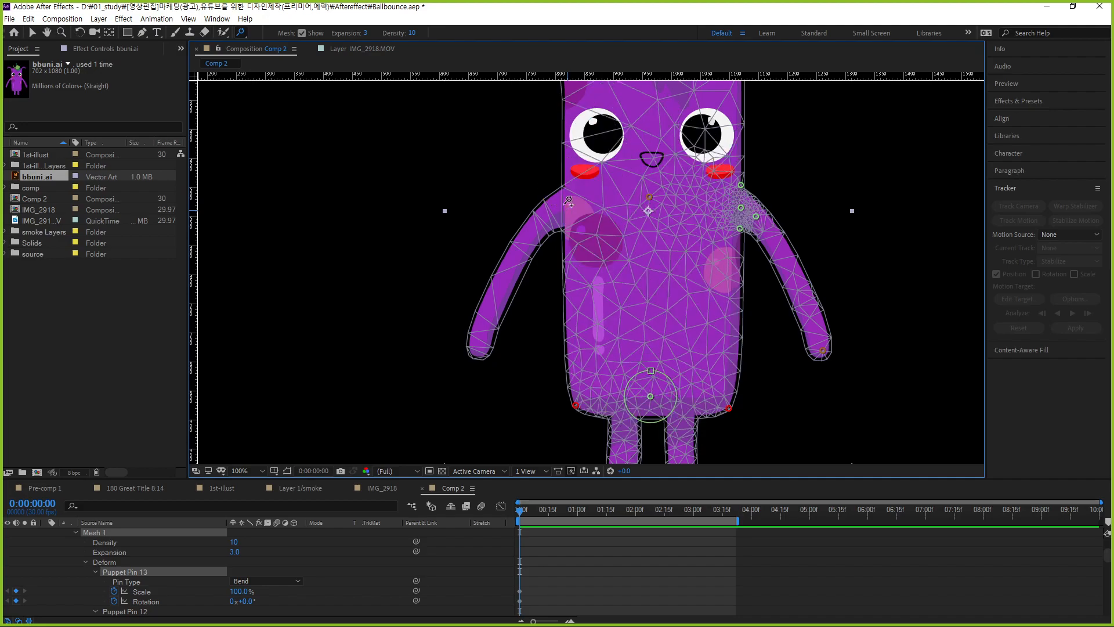
pyautogui.hotkey('ctrl', 'z')
pyautogui.moveTo(238, 31); pyautogui.dragTo(281, 74)
pyautogui.scroll(1, 595, 197)
pyautogui.moveTo(547, 124); pyautogui.dragTo(542, 189)
pyautogui.click(537, 159)
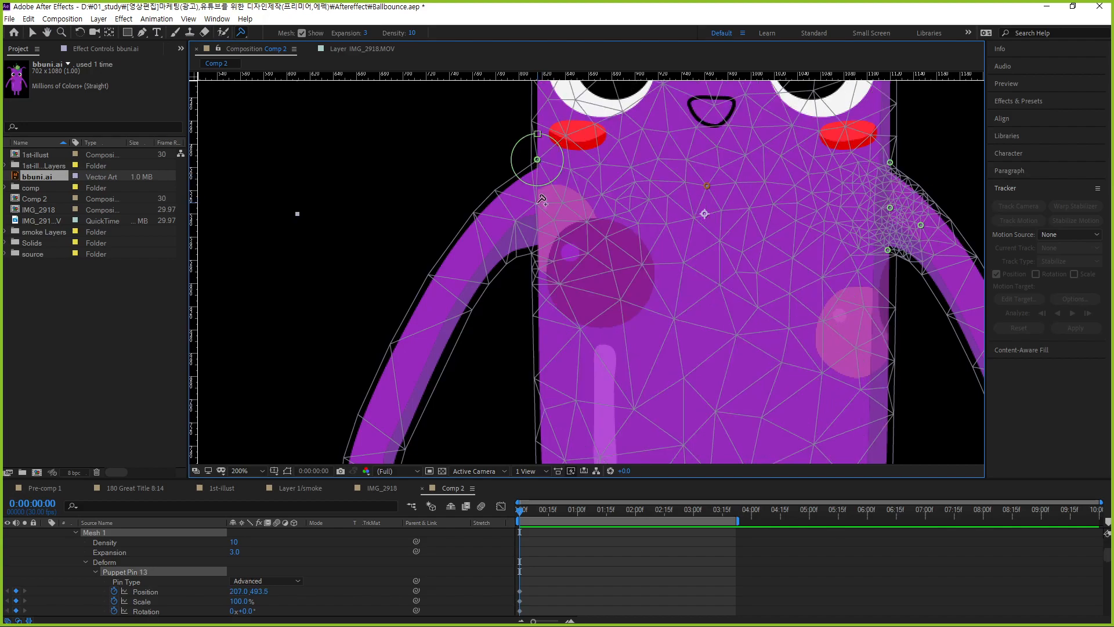
pyautogui.click(538, 202)
pyautogui.click(539, 247)
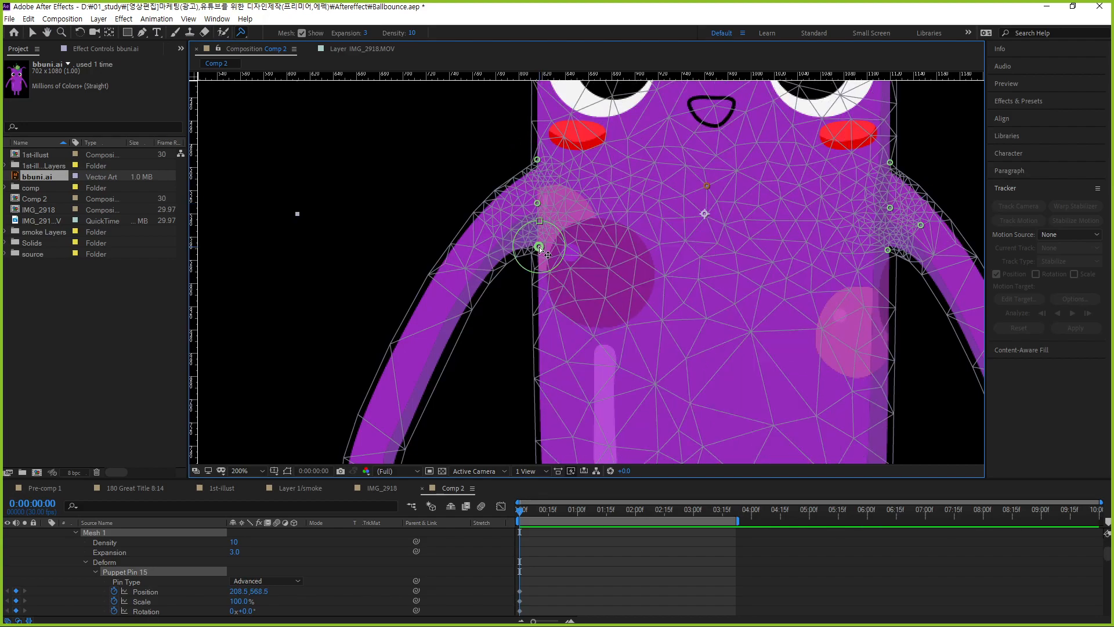
pyautogui.click(512, 215)
# Place a Puppet Bend pin at the end of the character's left arm.
pyautogui.press('h')
pyautogui.moveTo(612, 315); pyautogui.dragTo(779, 181)
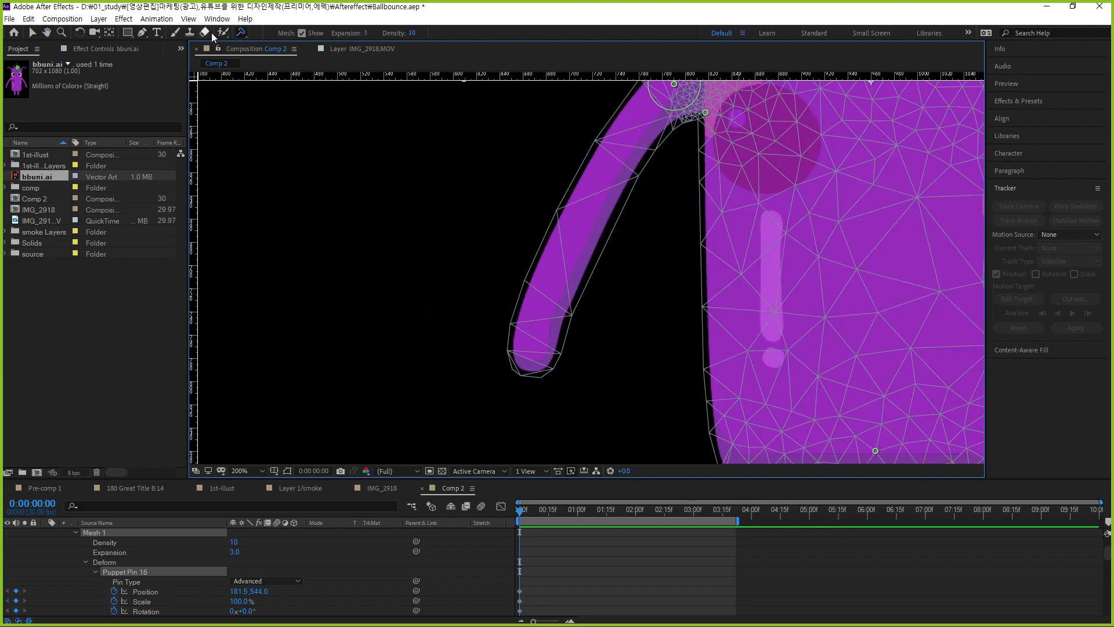
pyautogui.click(241, 33)
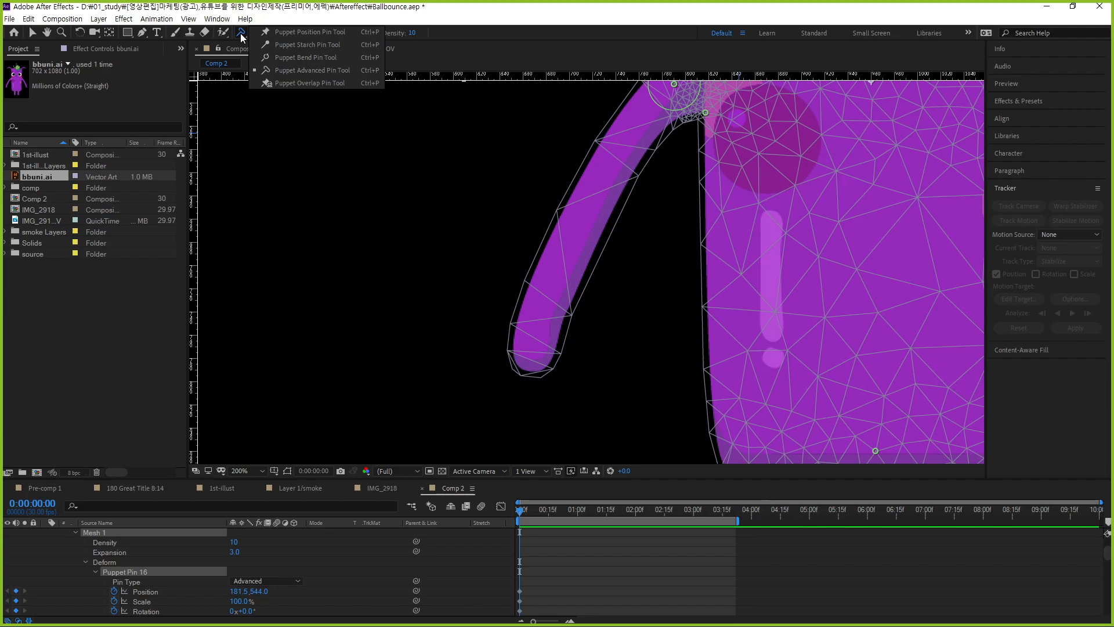
pyautogui.click(311, 58)
pyautogui.click(535, 349)
pyautogui.scroll(-2, 696, 296)
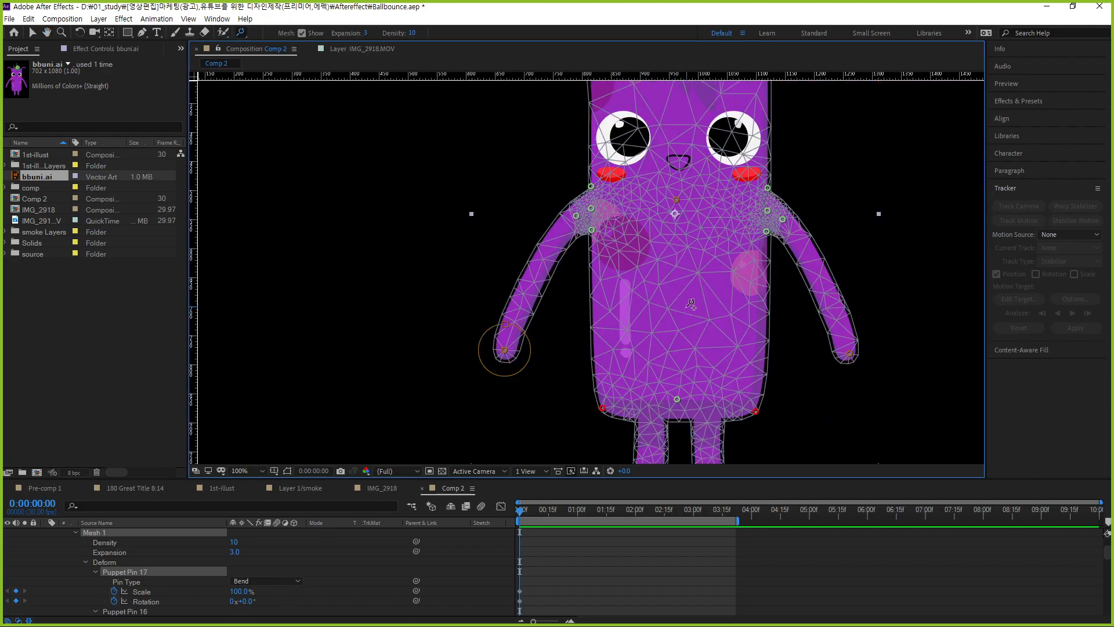
# Try rotating the left arm's end Bend pin about 73°, undo it, and try tilting the upper body with the chest's Bend pin.
pyautogui.moveTo(530, 355); pyautogui.dragTo(519, 380)
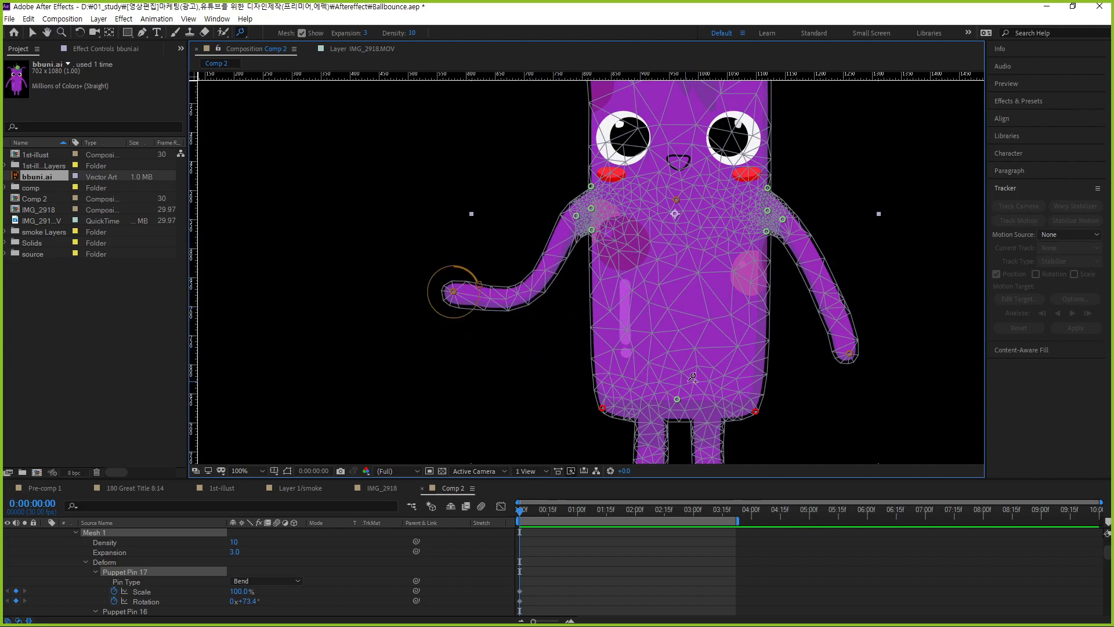
pyautogui.hotkey('ctrl', 'z')
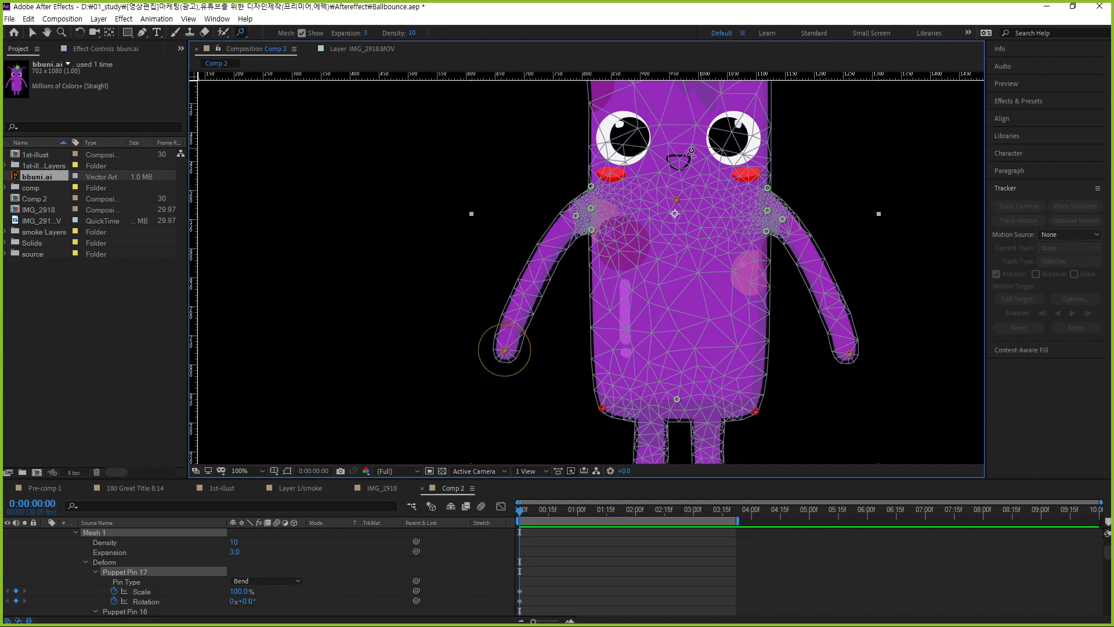
pyautogui.moveTo(778, 197); pyautogui.dragTo(666, 332)
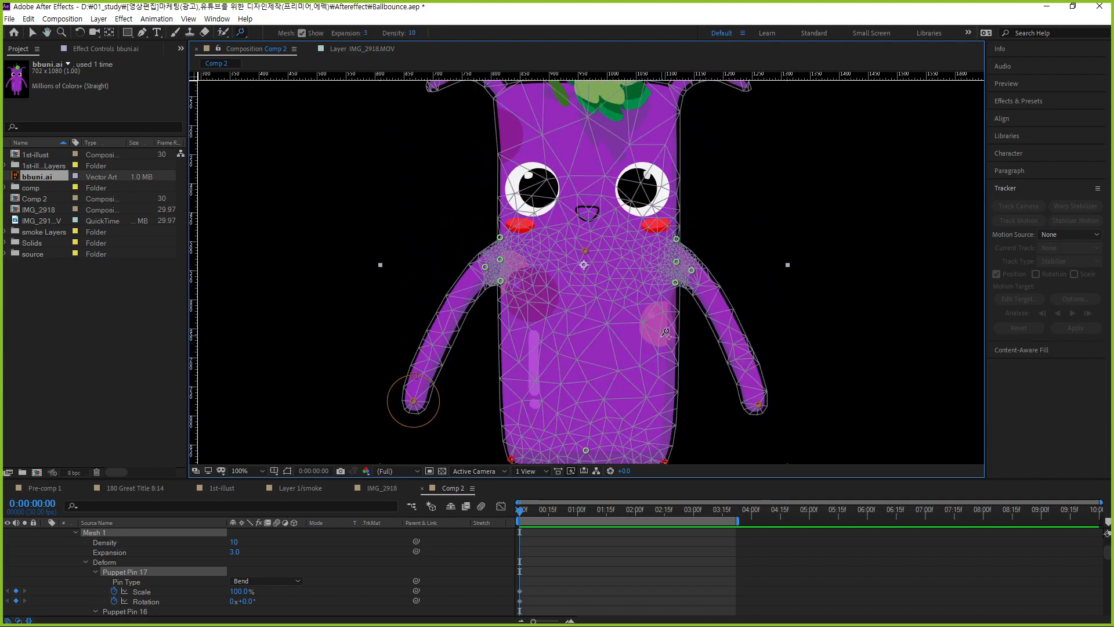
pyautogui.click(585, 251)
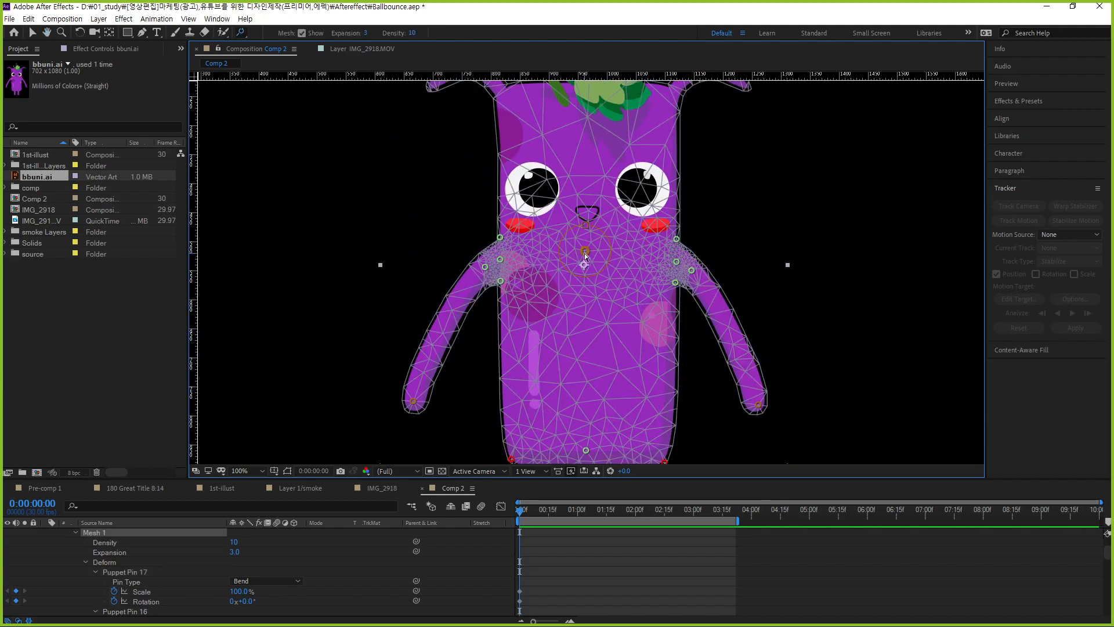
pyautogui.moveTo(611, 253)
pyautogui.mouseDown()
pyautogui.moveTo(602, 232)
pyautogui.moveTo(605, 265)
pyautogui.moveTo(609, 250)
pyautogui.moveTo(616, 265)
pyautogui.mouseUp()
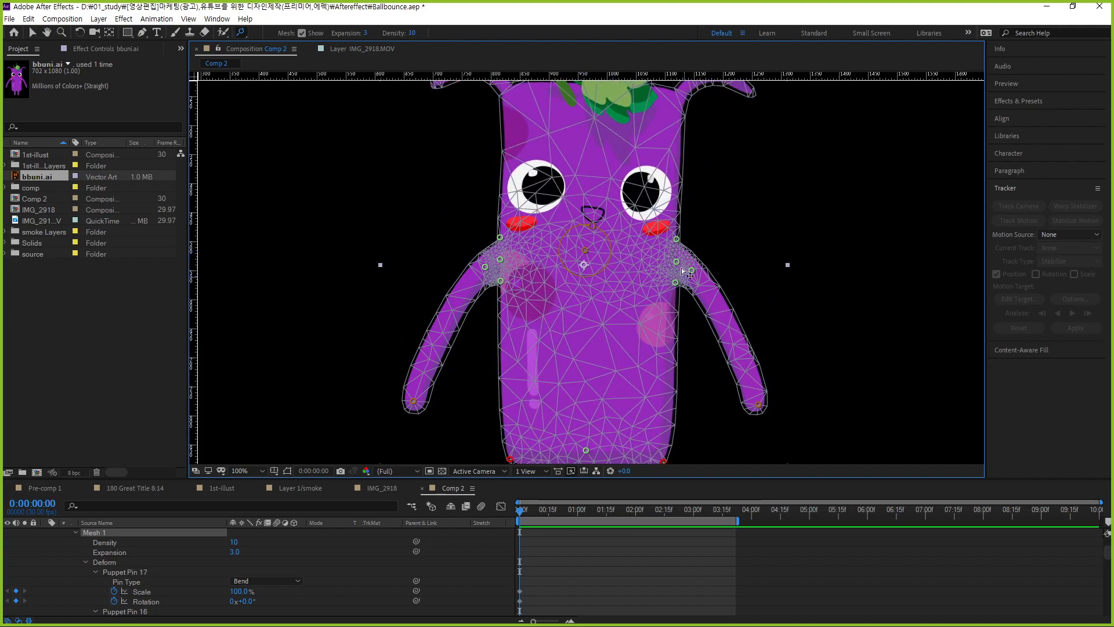
# Delete the three Advanced pins along each arm joint, keeping the Advanced pins on the upper arms.
pyautogui.click(677, 240)
pyautogui.press('Delete')
pyautogui.click(677, 263)
pyautogui.press('Delete')
pyautogui.click(676, 283)
pyautogui.press('Delete')
pyautogui.click(499, 238)
pyautogui.press('Delete')
pyautogui.click(500, 259)
pyautogui.press('Delete')
pyautogui.press('Delete')
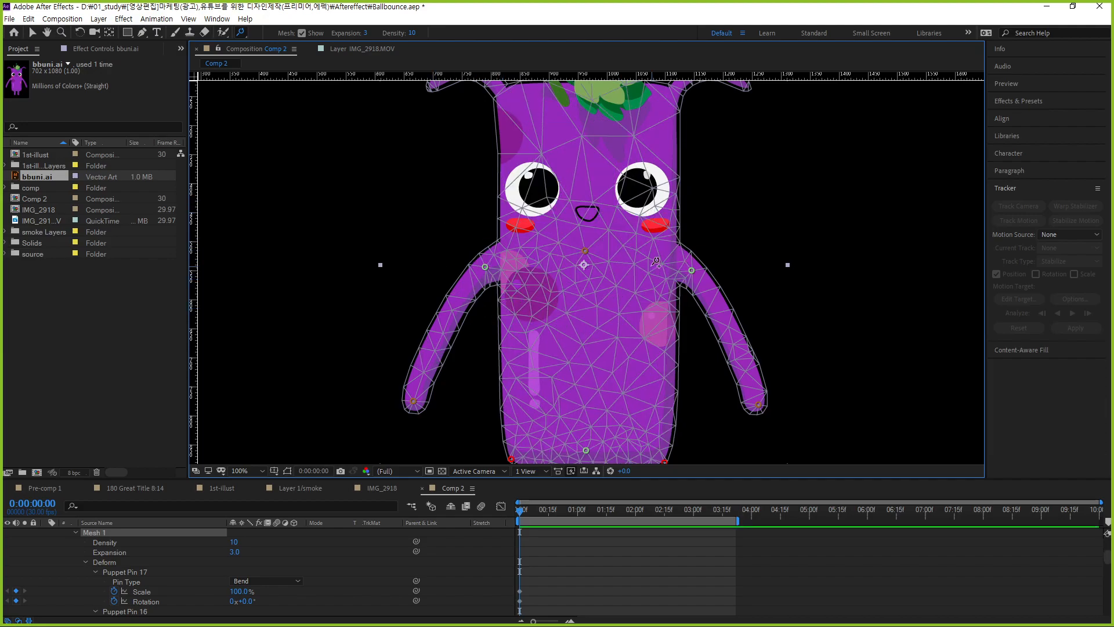
# Place three Puppet Starch pins down the joint between the body and each arm.
pyautogui.moveTo(242, 35); pyautogui.dragTo(318, 50)
pyautogui.click(500, 235)
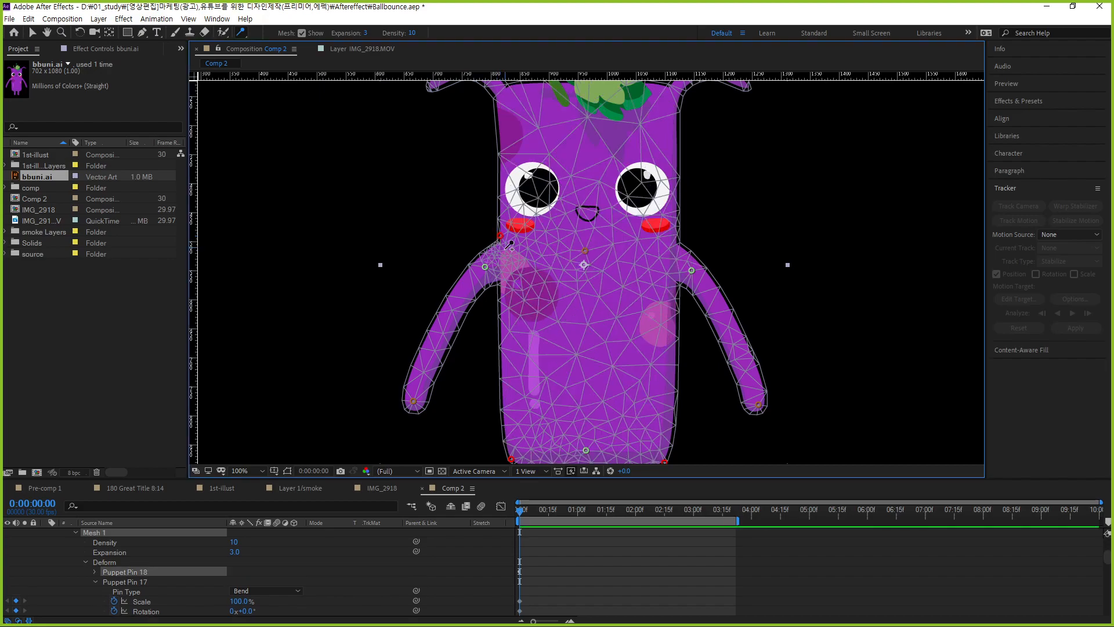
pyautogui.click(502, 258)
pyautogui.click(501, 283)
pyautogui.click(676, 240)
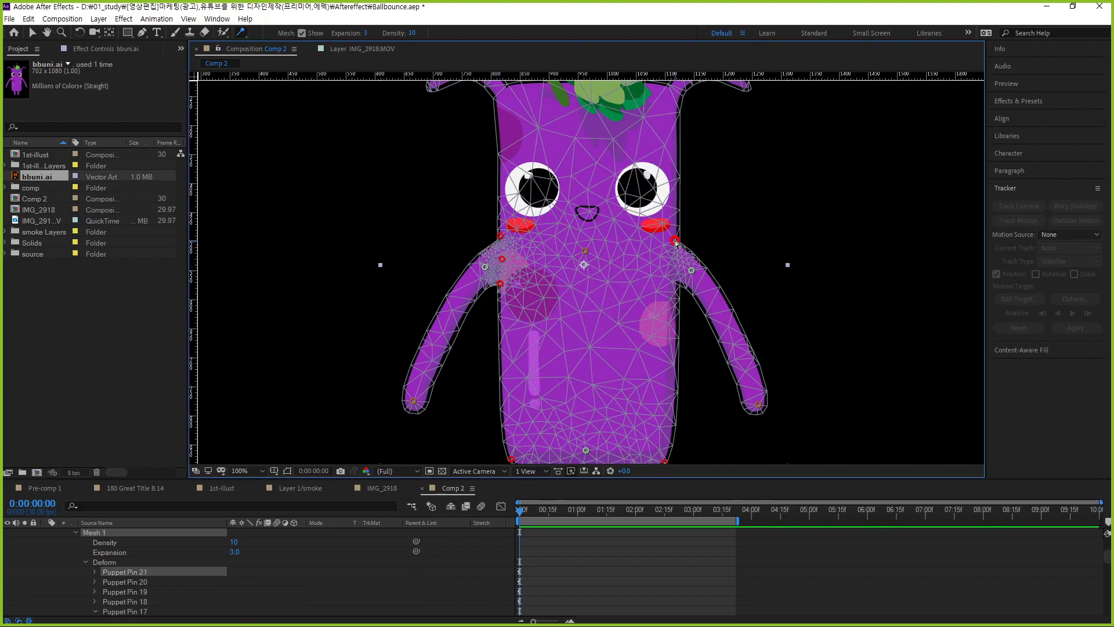
pyautogui.click(677, 263)
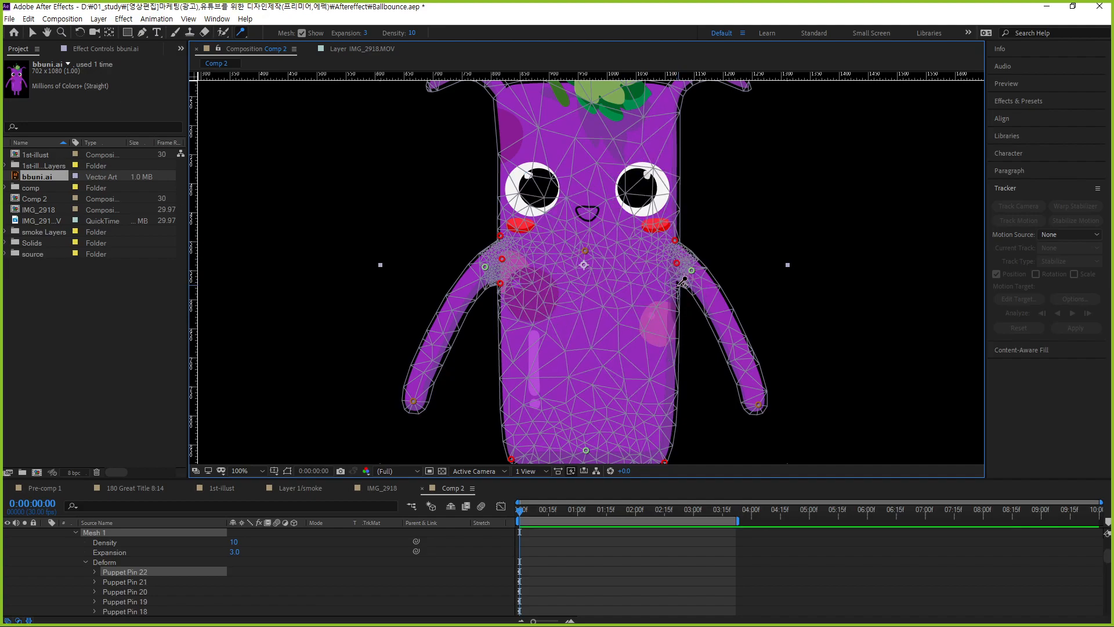
pyautogui.click(676, 283)
# Try tilting the upper body clockwise by rotating the chest's Bend pin, and undo the rotation.
pyautogui.click(582, 253)
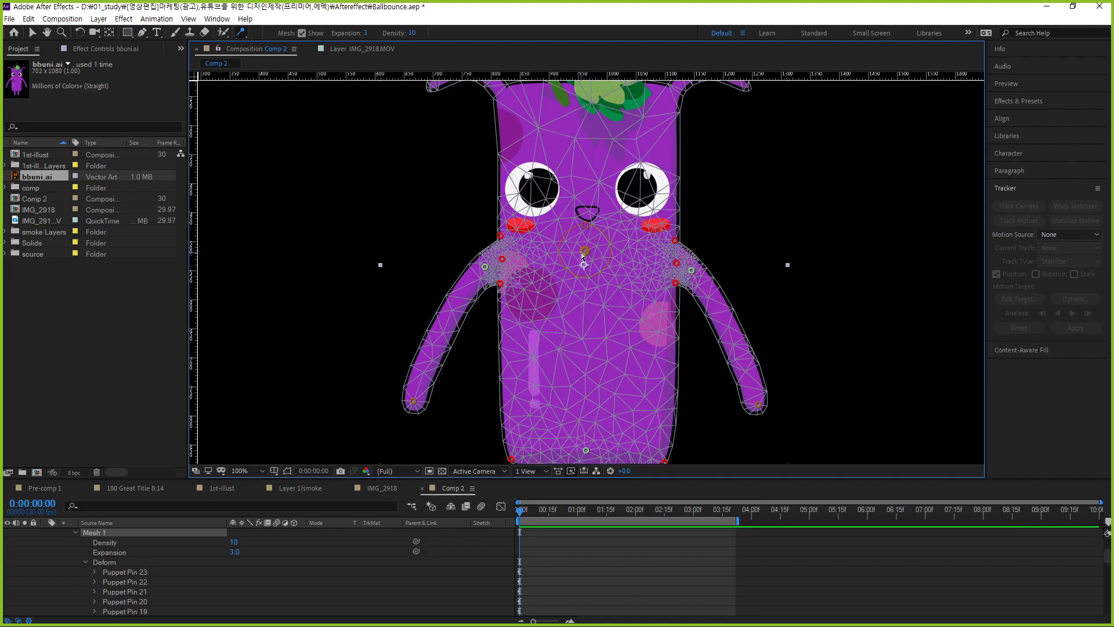
pyautogui.moveTo(611, 249)
pyautogui.mouseDown()
pyautogui.moveTo(608, 270)
pyautogui.moveTo(601, 235)
pyautogui.moveTo(607, 271)
pyautogui.moveTo(596, 230)
pyautogui.moveTo(620, 270)
pyautogui.moveTo(611, 235)
pyautogui.moveTo(621, 267)
pyautogui.mouseUp()
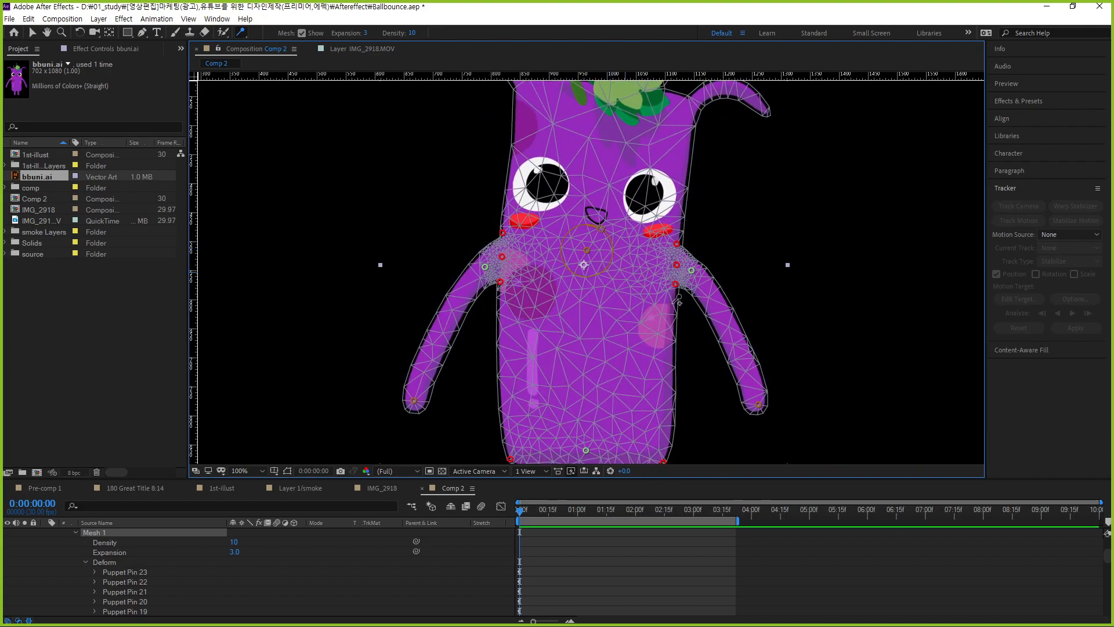
pyautogui.hotkey('ctrl', 'z')
# Place Starch pins at the head's two upper corners, and test them by rotating the chest's Bend pin and undoing it.
pyautogui.moveTo(636, 359); pyautogui.dragTo(632, 222)
pyautogui.moveTo(646, 157); pyautogui.dragTo(635, 359)
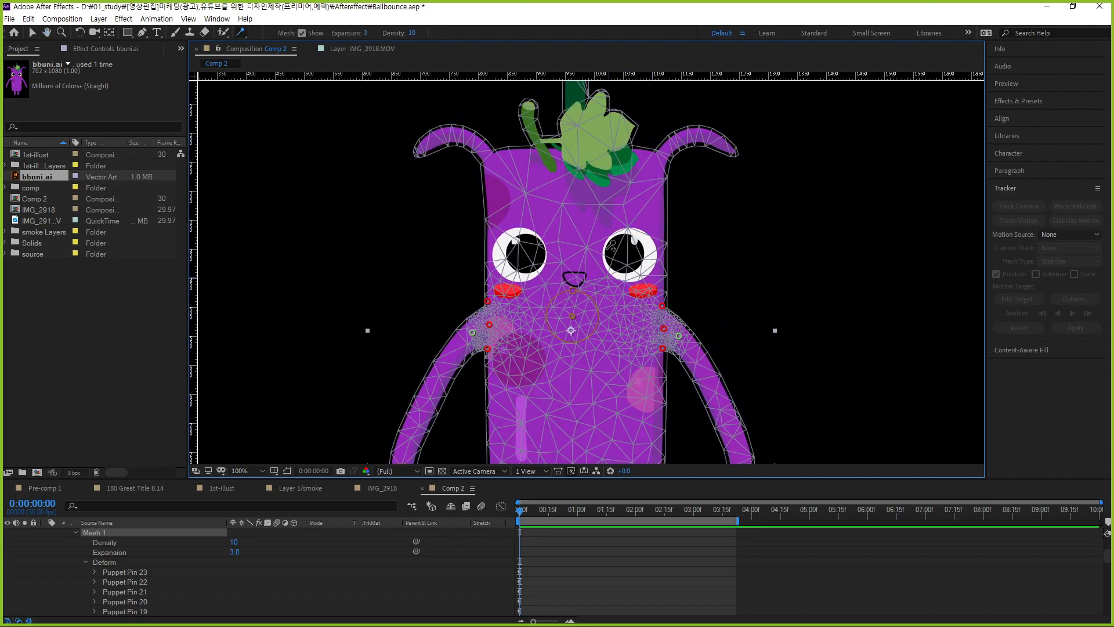
pyautogui.click(662, 160)
pyautogui.click(490, 157)
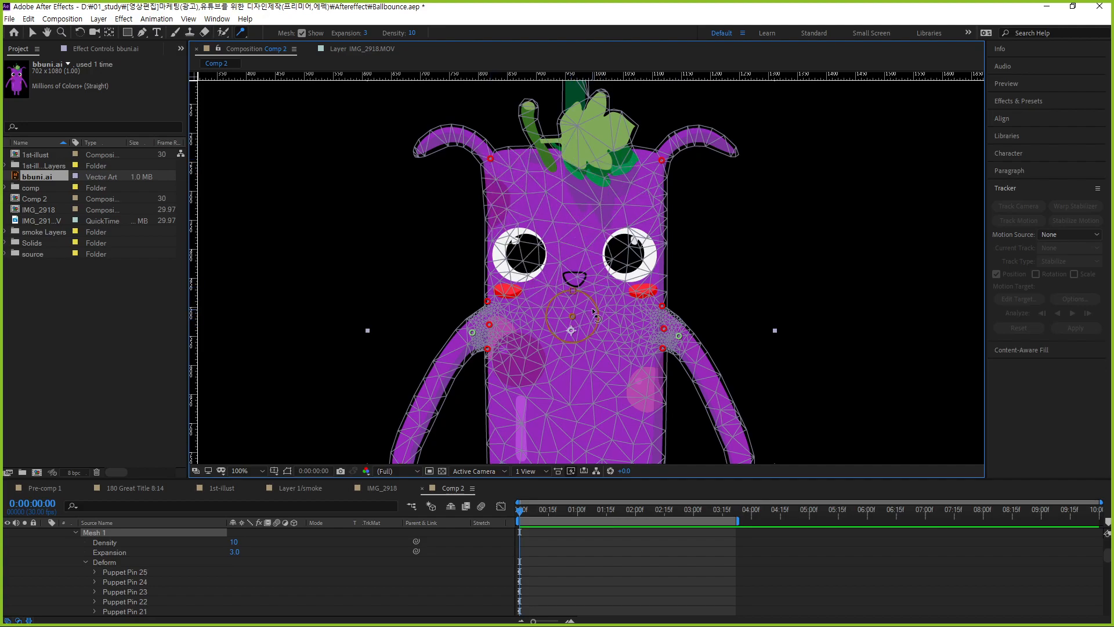
pyautogui.moveTo(597, 307)
pyautogui.mouseDown()
pyautogui.moveTo(589, 295)
pyautogui.moveTo(598, 334)
pyautogui.moveTo(581, 293)
pyautogui.mouseUp()
pyautogui.hotkey('ctrl', 'z')
# Place Puppet Bend pins at the tips of both ears and try rotating the right ear's pin.
pyautogui.moveTo(240, 34); pyautogui.dragTo(334, 61)
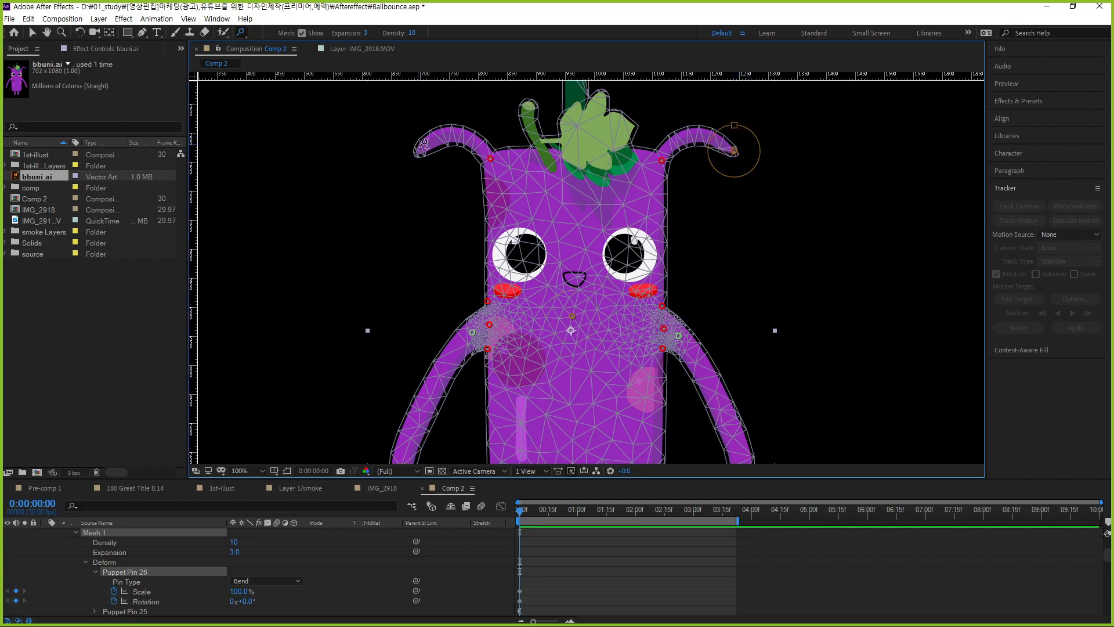
pyautogui.click(736, 152)
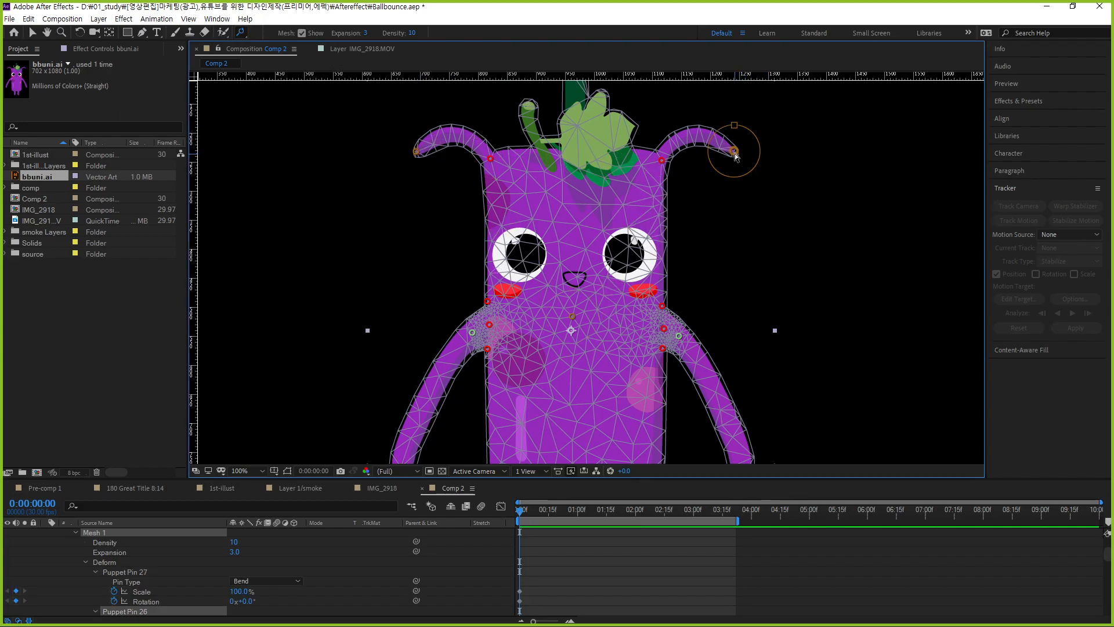
pyautogui.moveTo(762, 160)
pyautogui.mouseDown()
pyautogui.moveTo(766, 145)
pyautogui.moveTo(778, 166)
pyautogui.mouseUp()
pyautogui.moveTo(617, 336); pyautogui.dragTo(625, 222)
pyautogui.scroll(-1, 630, 250)
pyautogui.scroll(1, 633, 300)
pyautogui.scroll(-1, 633, 300)
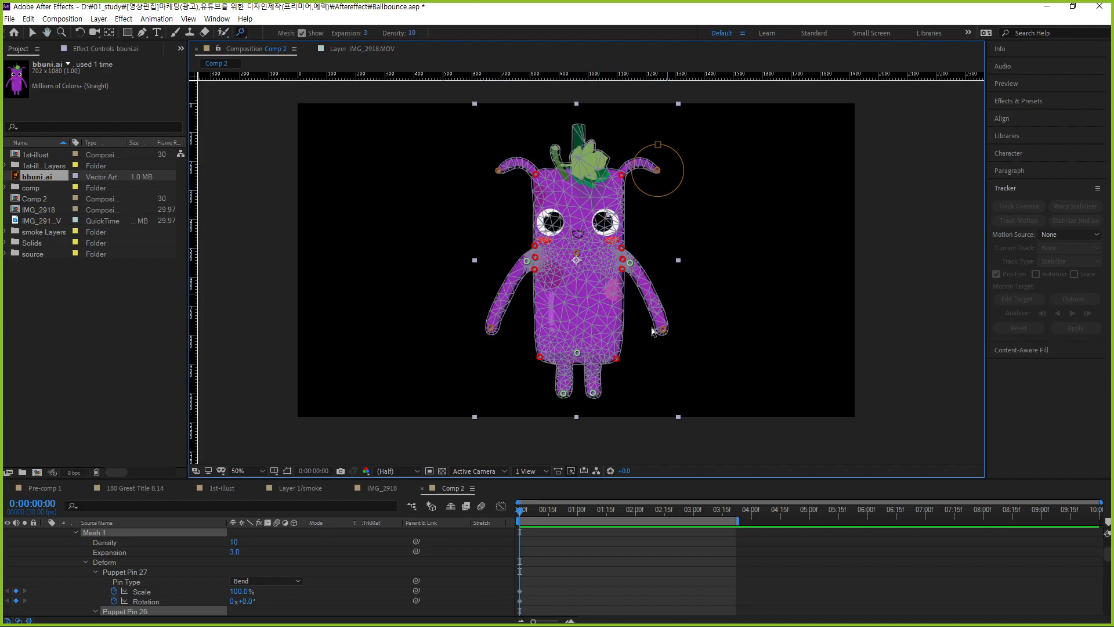
pyautogui.moveTo(606, 306); pyautogui.dragTo(615, 307)
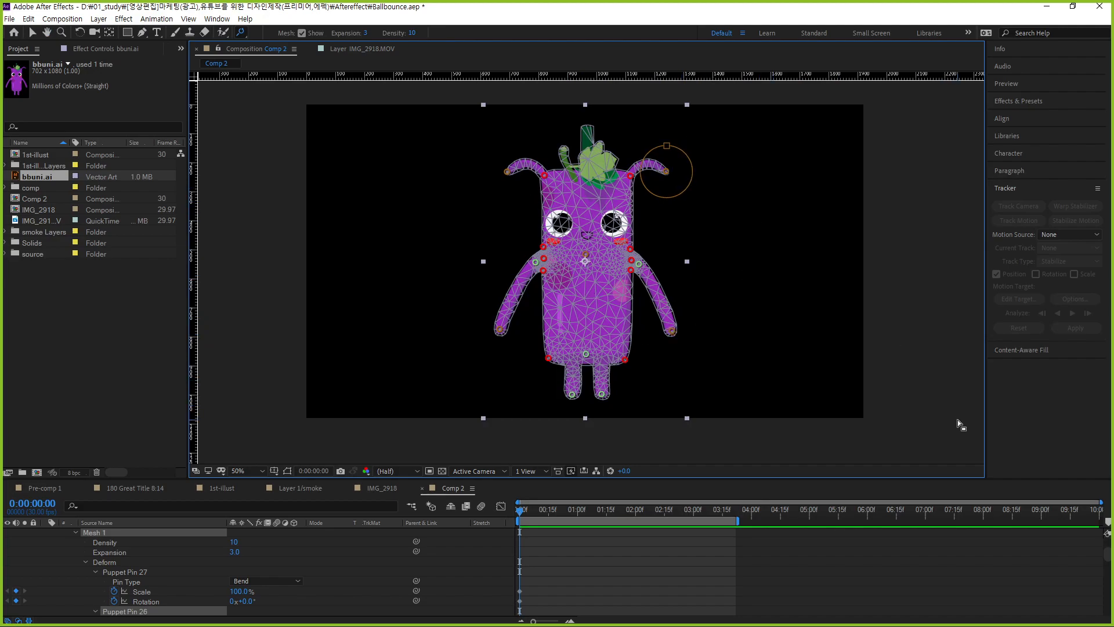
# Try moving the lower body and foot Advanced pins together, add the upper arm pins and move all five, undoing both moves.
pyautogui.click(586, 355)
pyautogui.keyDown('shift'); pyautogui.click(573, 396); pyautogui.keyUp('shift')
pyautogui.keyDown('shift'); pyautogui.click(601, 394); pyautogui.keyUp('shift')
pyautogui.moveTo(588, 356); pyautogui.dragTo(615, 325)
pyautogui.hotkey('ctrl', 'z')
pyautogui.keyDown('shift'); pyautogui.click(639, 265); pyautogui.keyUp('shift')
pyautogui.keyDown('shift'); pyautogui.click(536, 263); pyautogui.keyUp('shift')
pyautogui.moveTo(607, 364); pyautogui.dragTo(432, 347)
pyautogui.hotkey('ctrl', 'z')
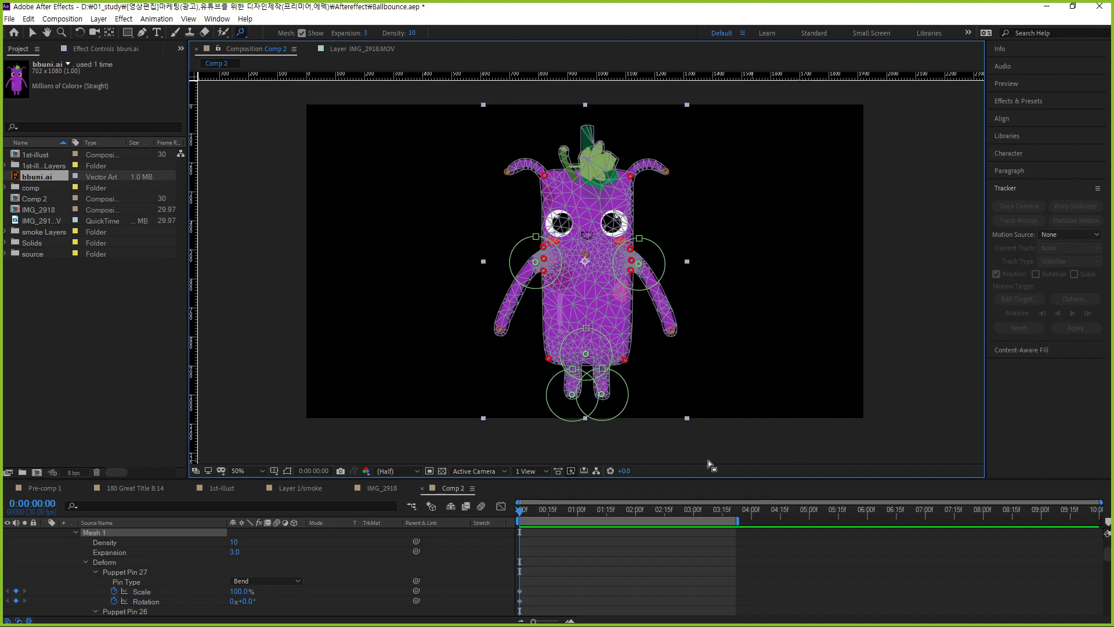
# Examine the ear's Bend pin properties and the Puppet effect's mesh settings on the bbuni.ai layer.
pyautogui.scroll(-2, 197, 592)
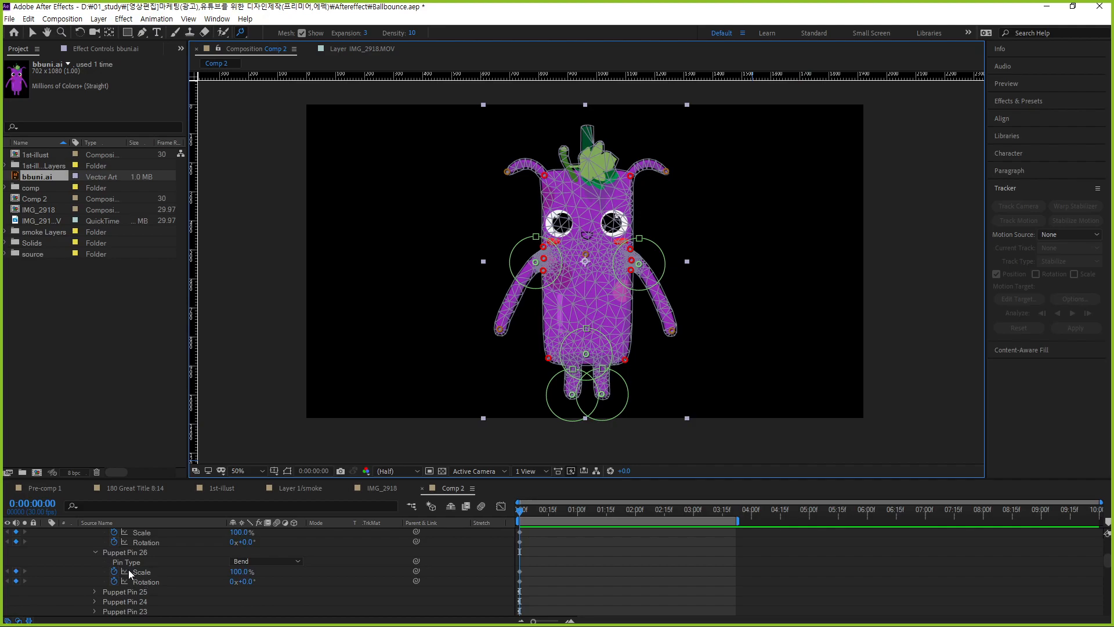
pyautogui.click(116, 555)
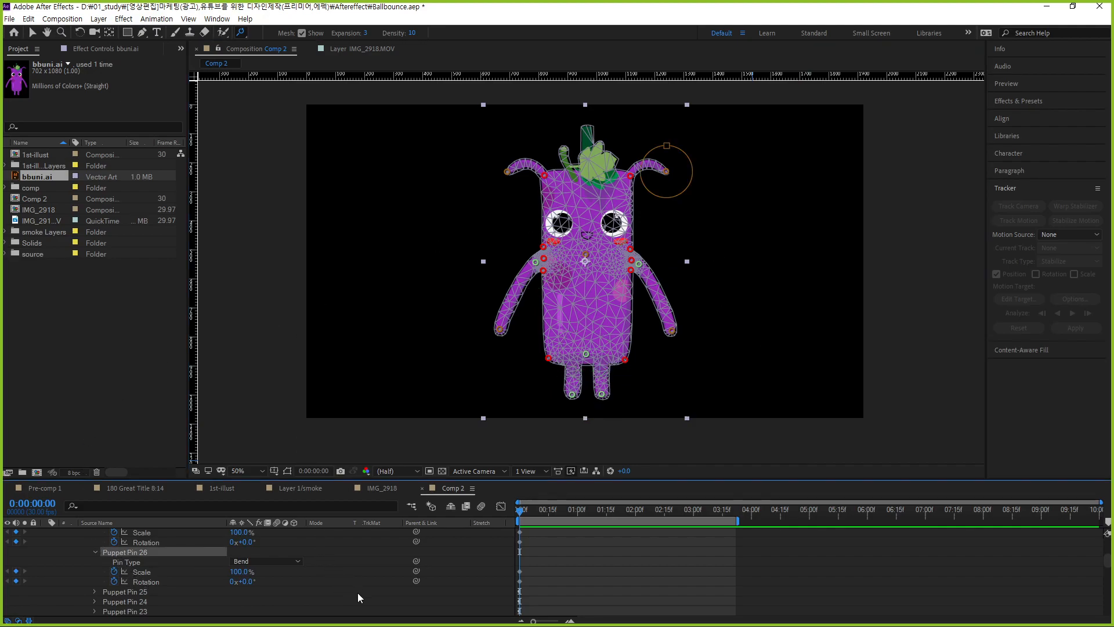
pyautogui.scroll(1, 357, 593)
pyautogui.scroll(2, 357, 593)
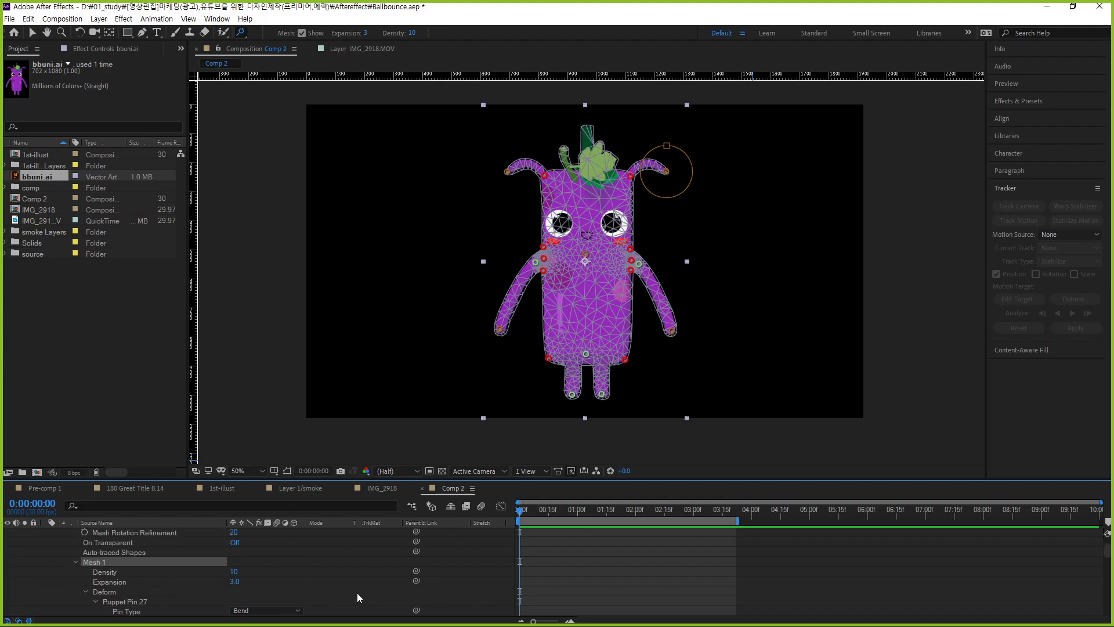
pyautogui.scroll(1, 357, 597)
pyautogui.scroll(-1, 357, 598)
pyautogui.scroll(2, 357, 594)
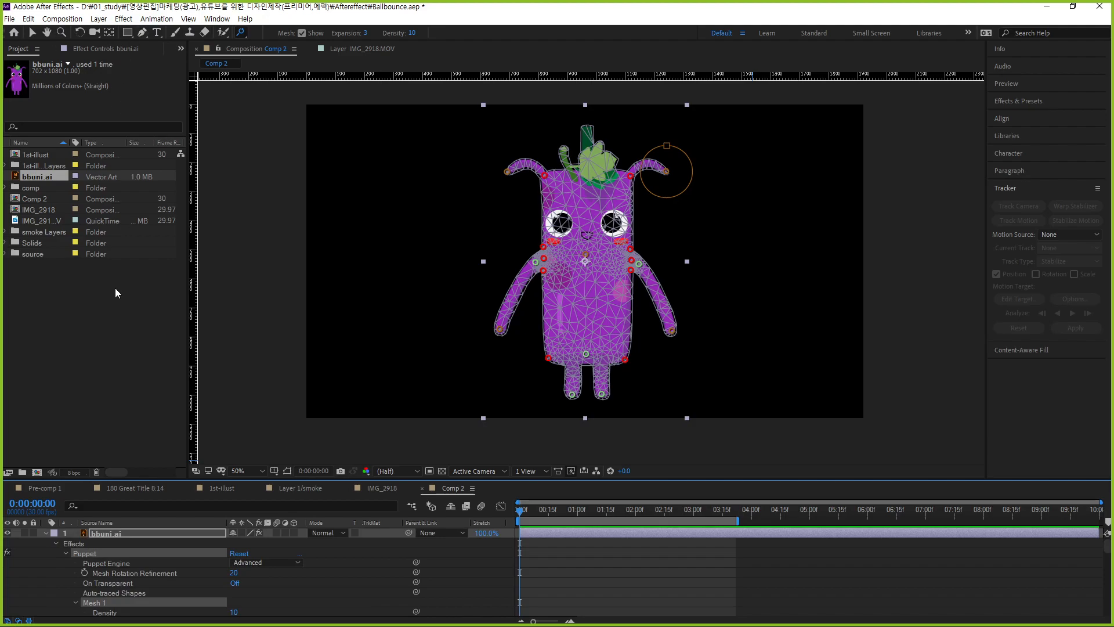